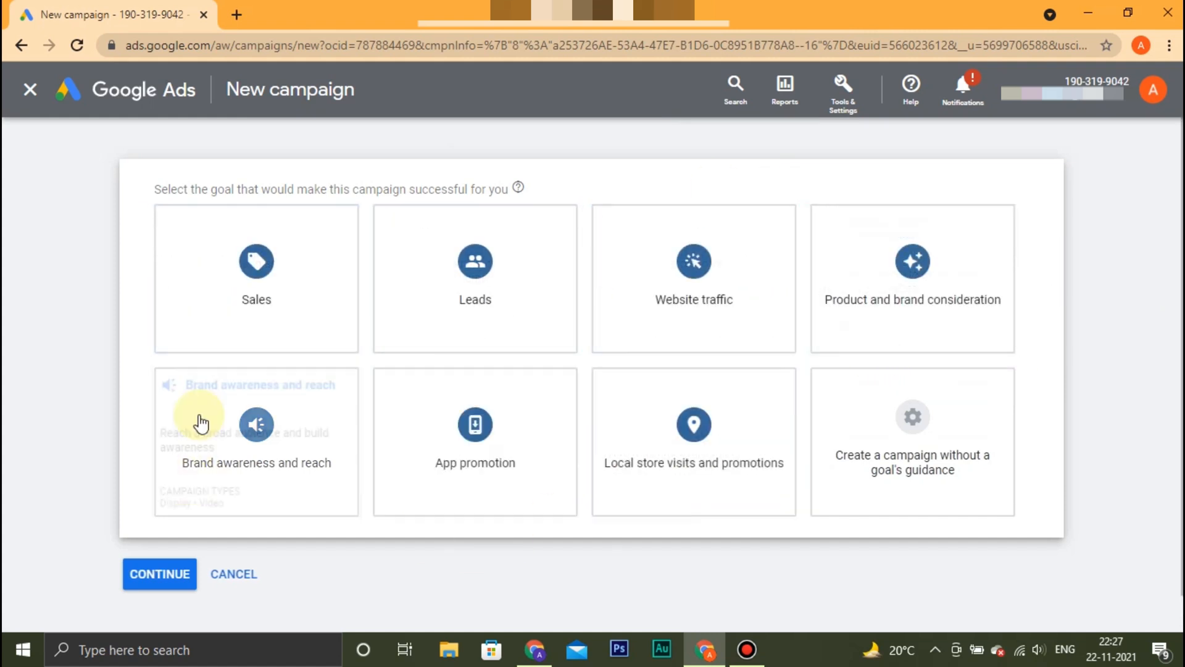
# Start a video campaign without a goal's guidance, using the Custom video campaign subtype
pyautogui.click(889, 458)
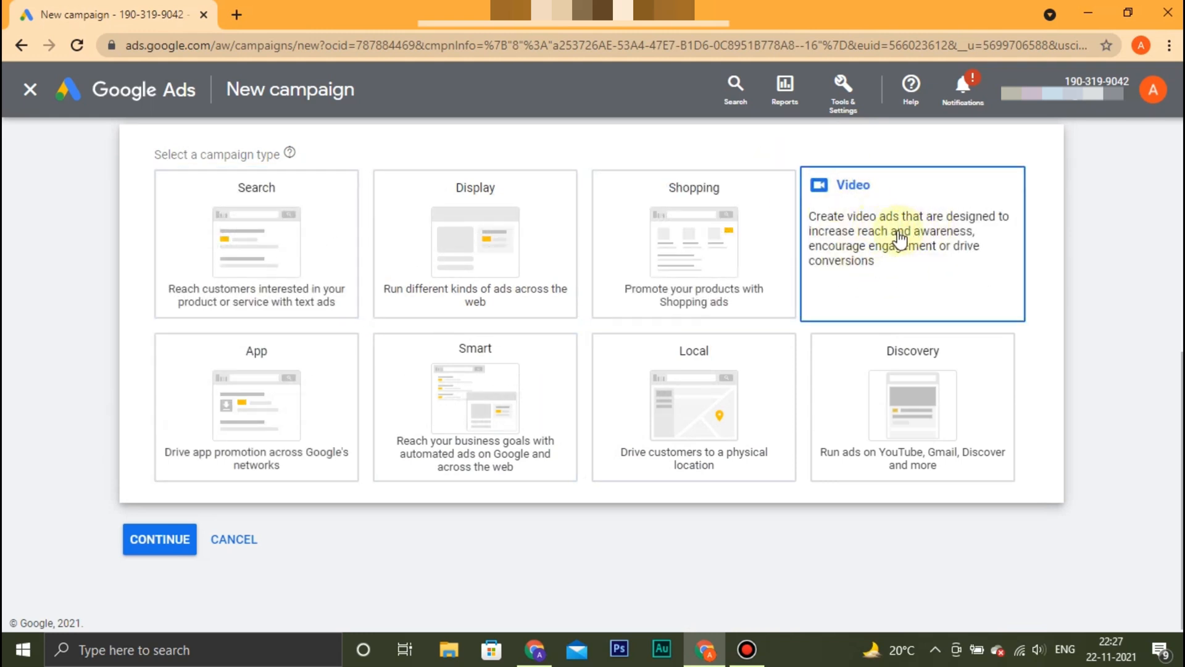
pyautogui.click(900, 237)
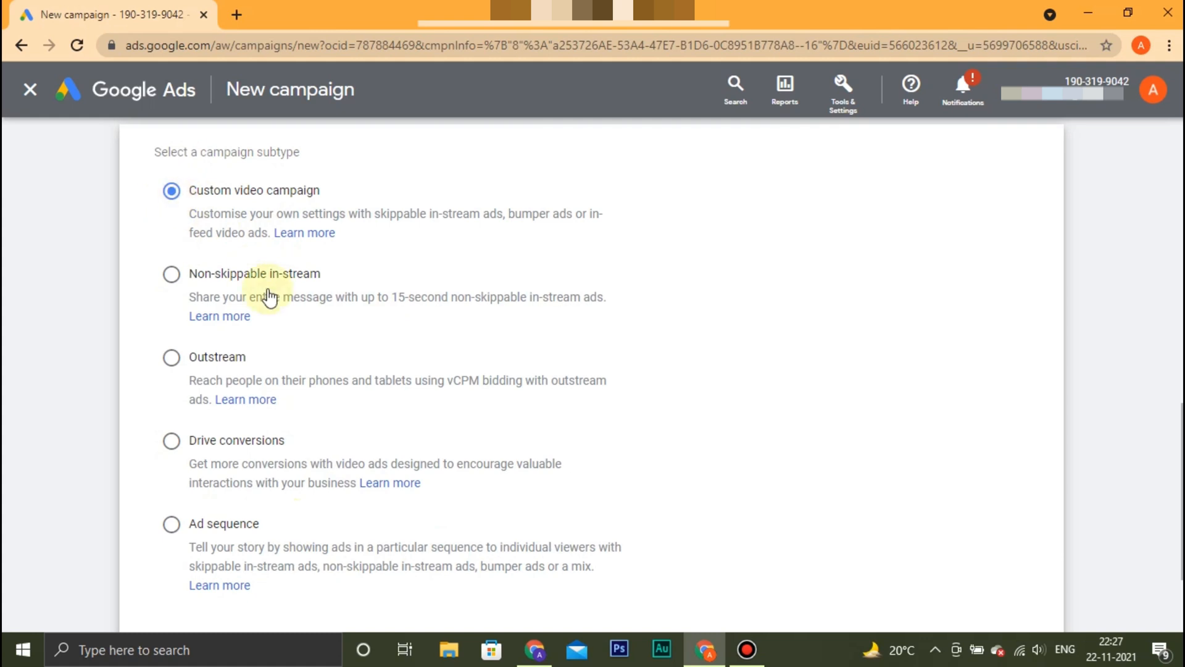
pyautogui.scroll(-3, 270, 297)
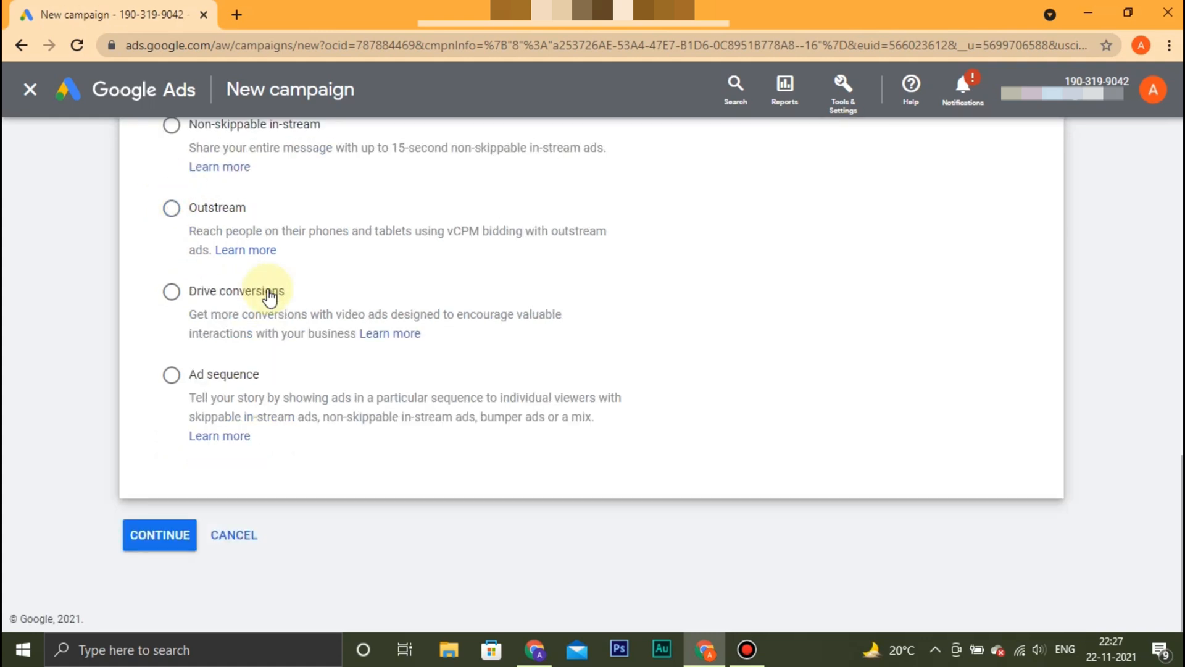
pyautogui.click(161, 543)
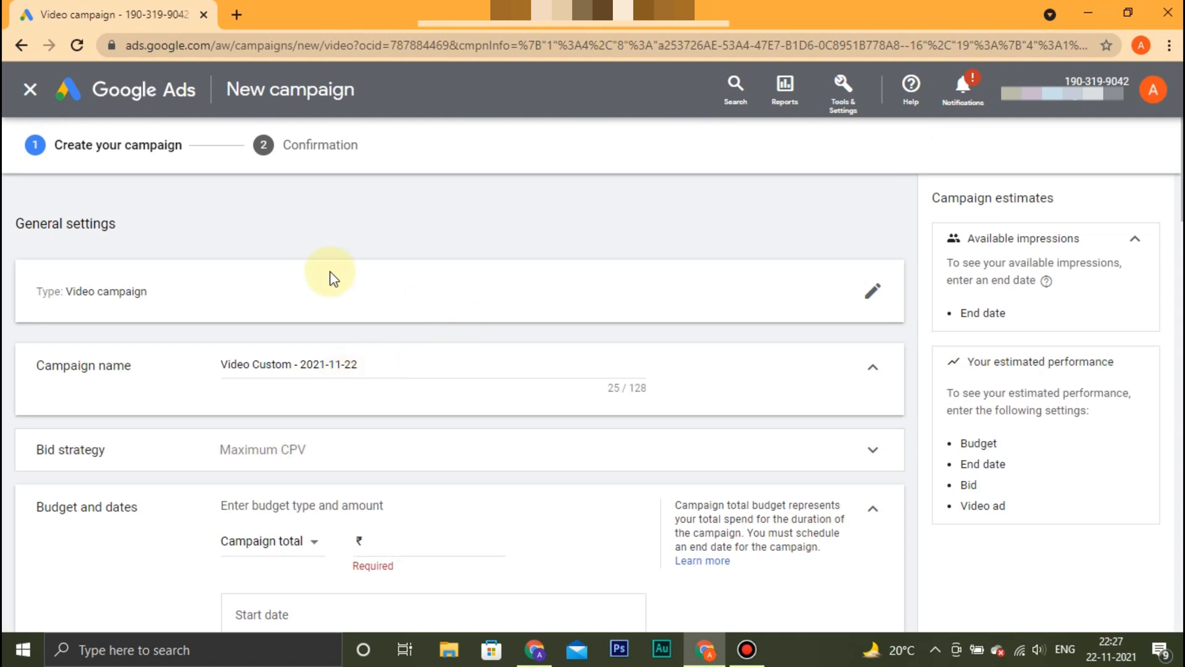
# Name the campaign "test" and select Maximum CPV as its bid strategy
pyautogui.click(166, 388)
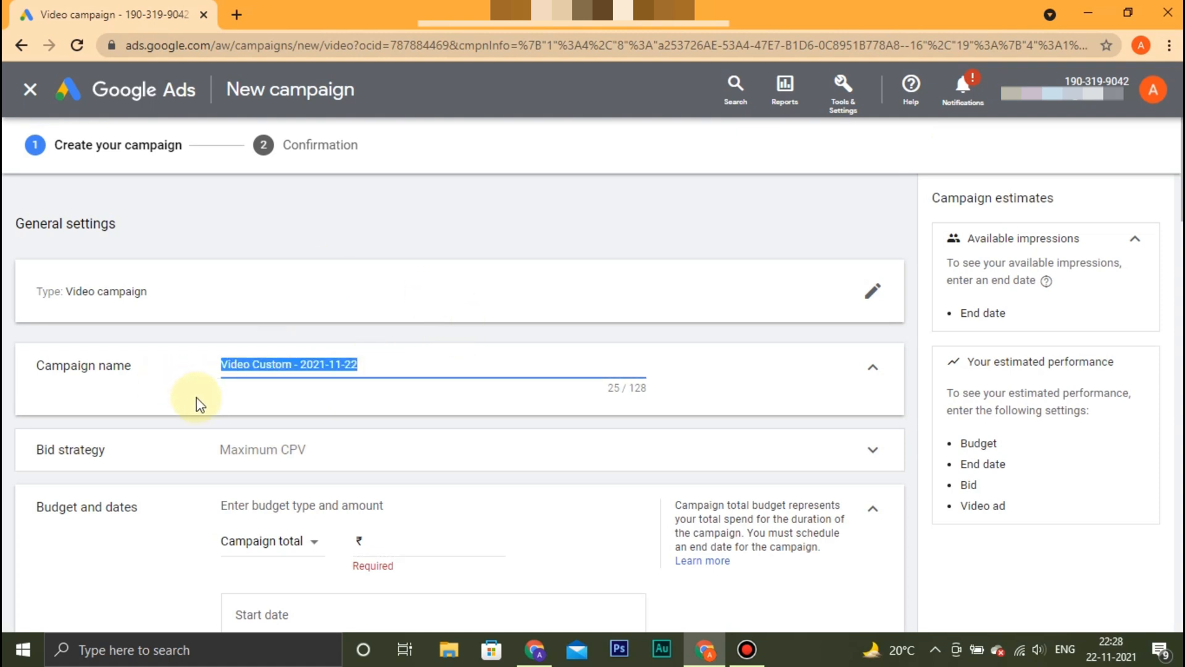
pyautogui.write('test')
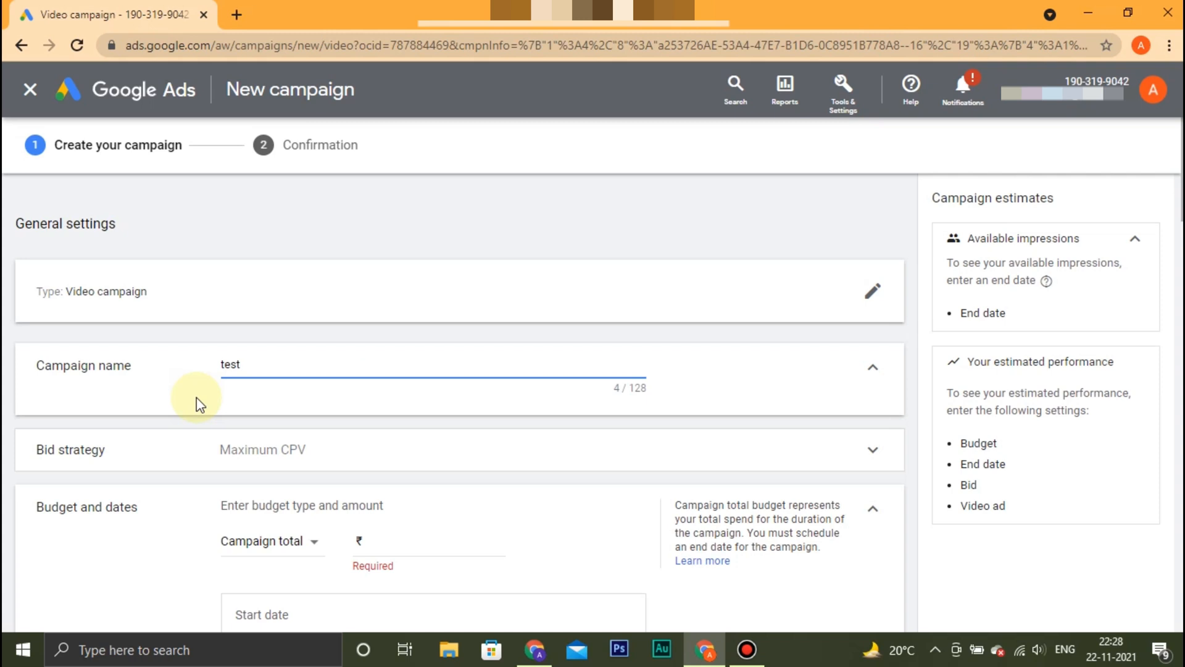
pyautogui.scroll(-3, 199, 378)
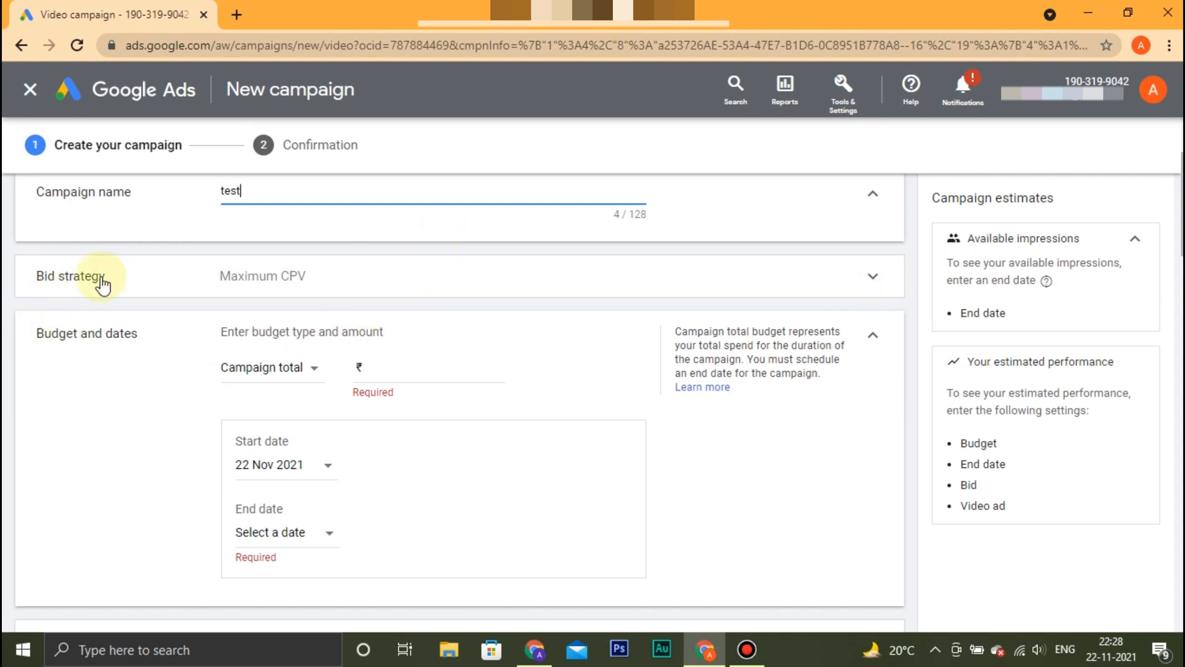
pyautogui.click(464, 266)
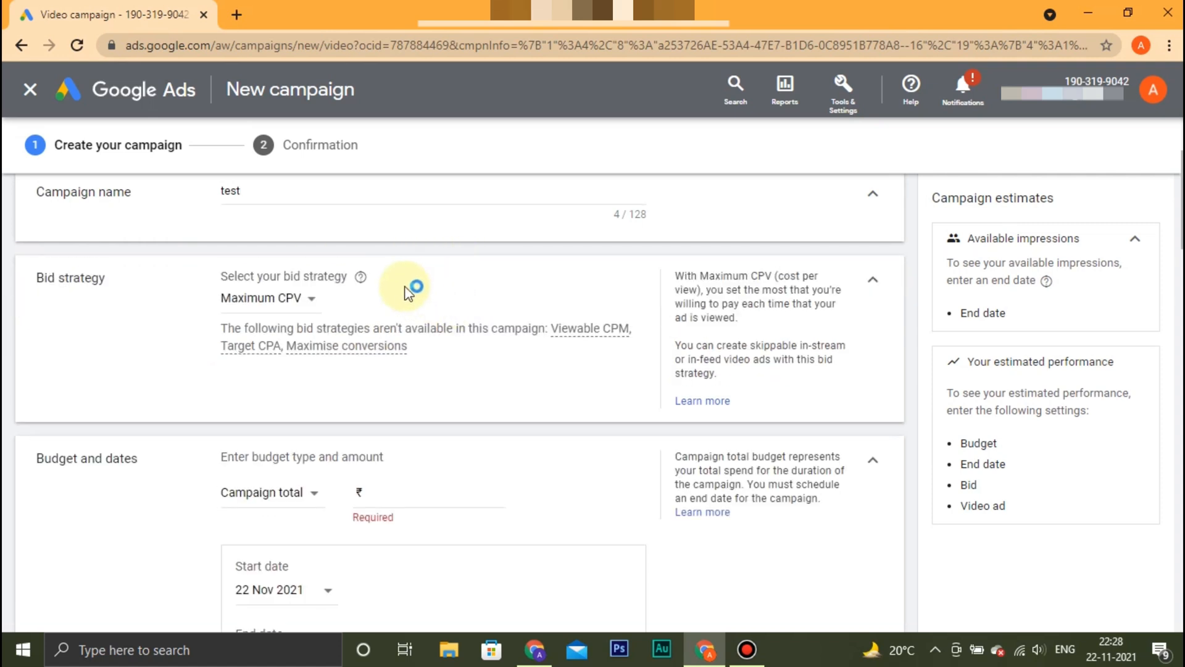
pyautogui.click(311, 302)
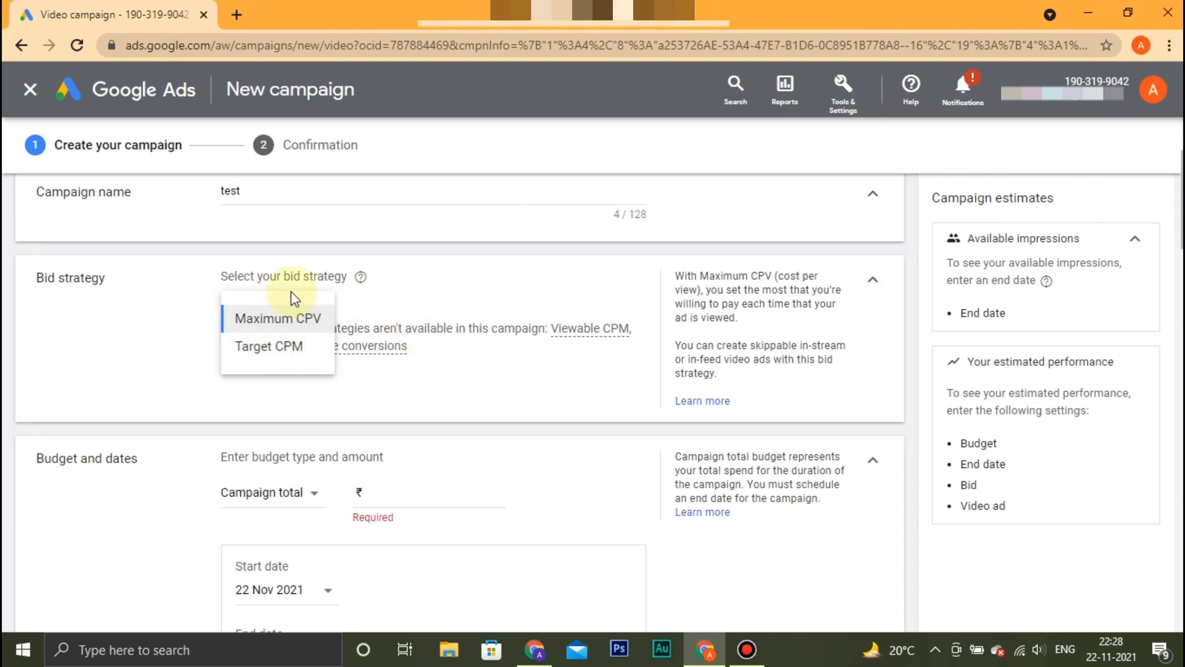
pyautogui.click(290, 321)
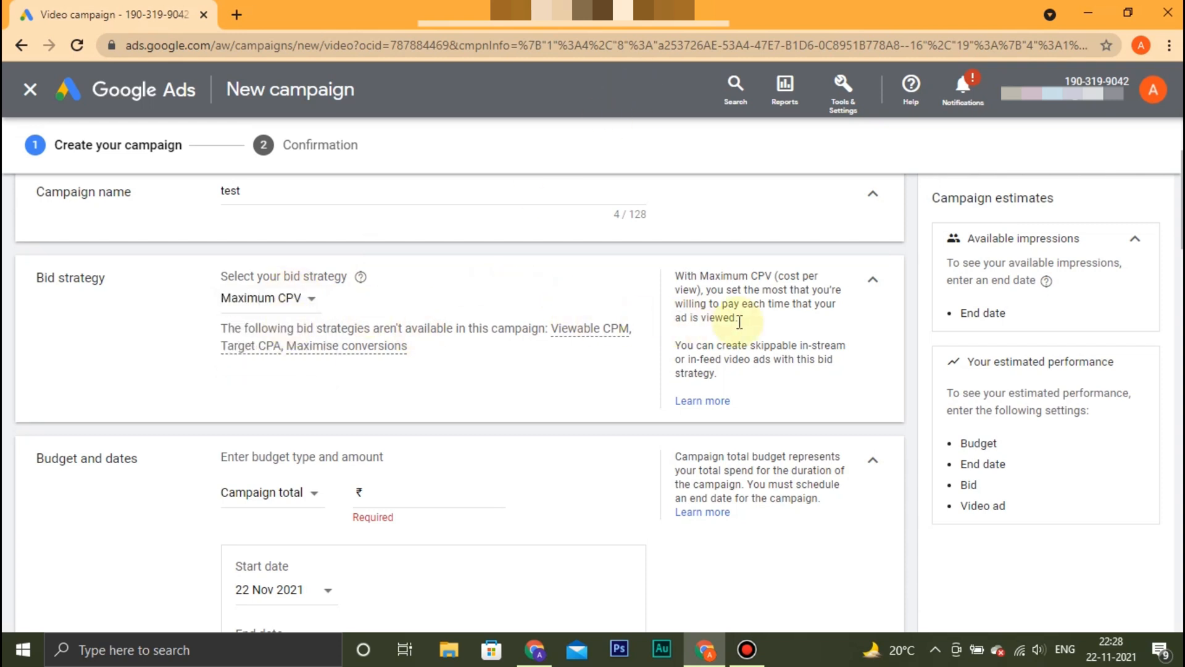
pyautogui.click(872, 280)
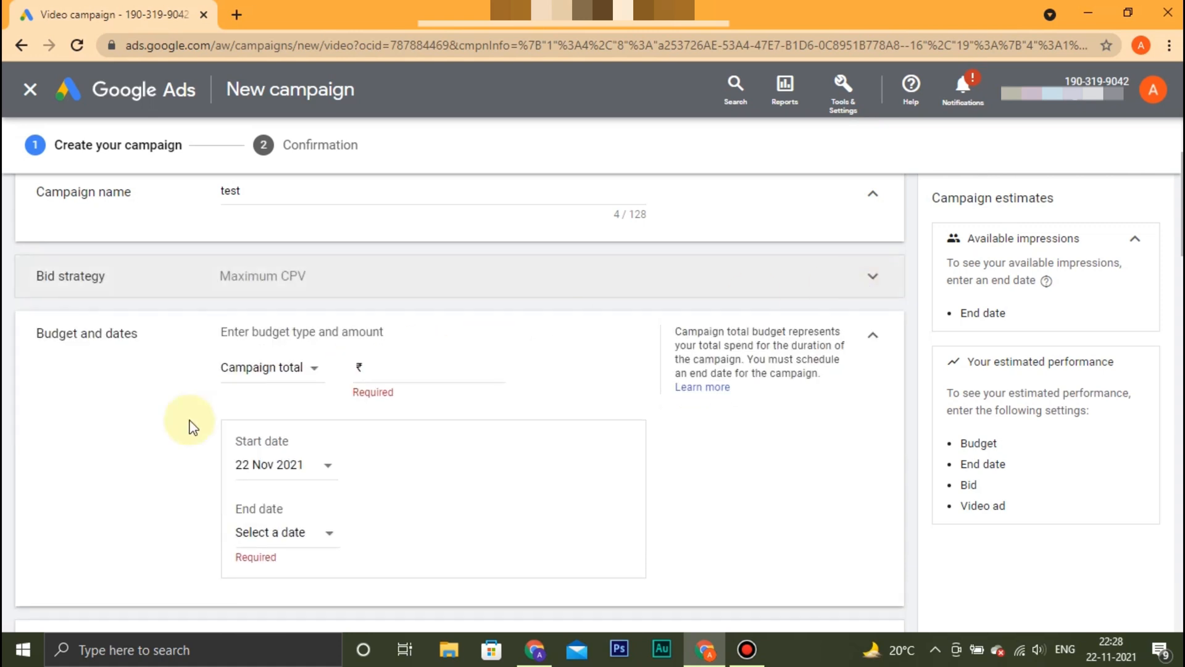
# Set the campaign budget type to Daily with an amount of ₹100
pyautogui.scroll(1, 195, 425)
pyautogui.click(402, 369)
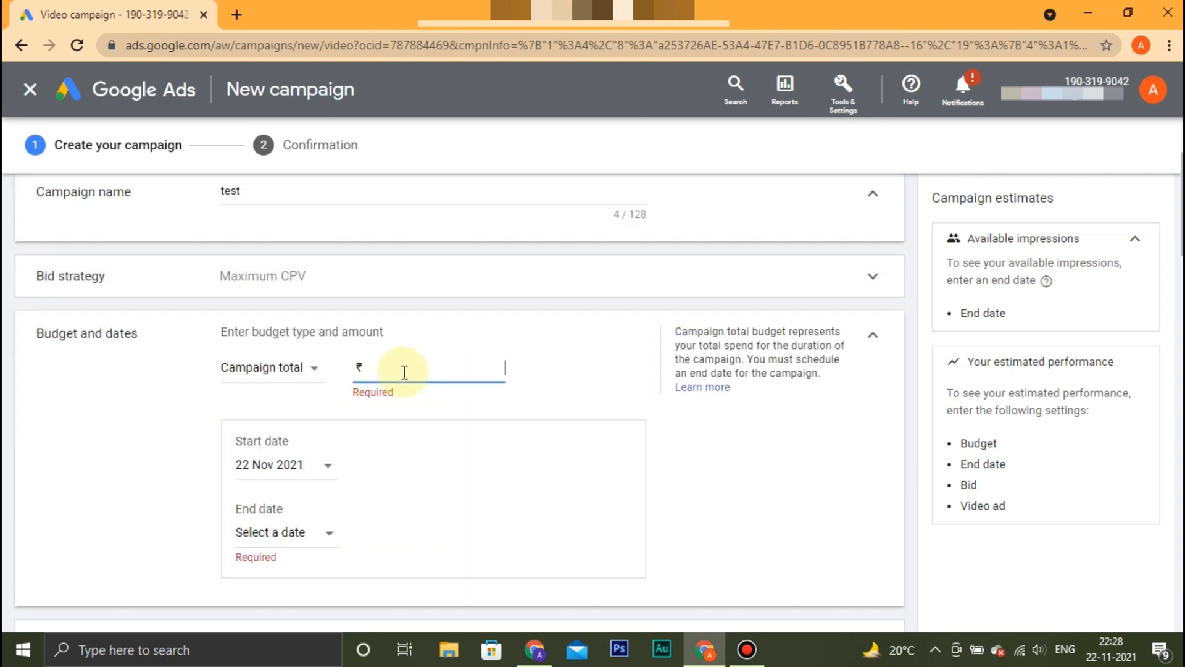
pyautogui.click(268, 370)
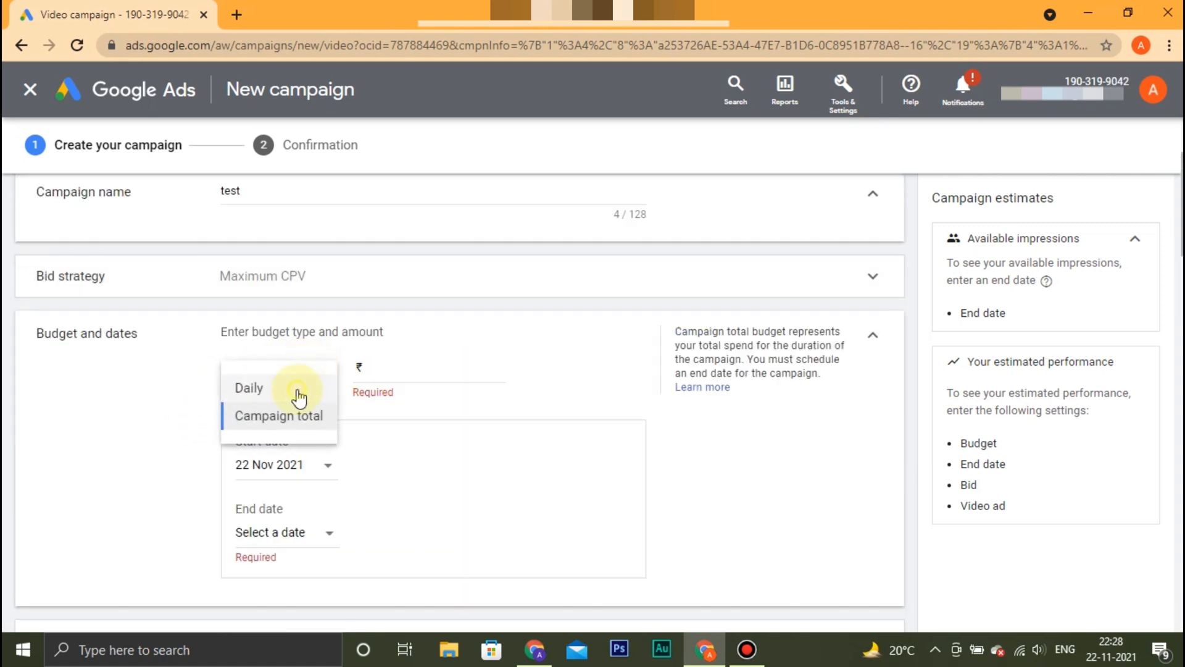
pyautogui.click(296, 392)
pyautogui.click(383, 369)
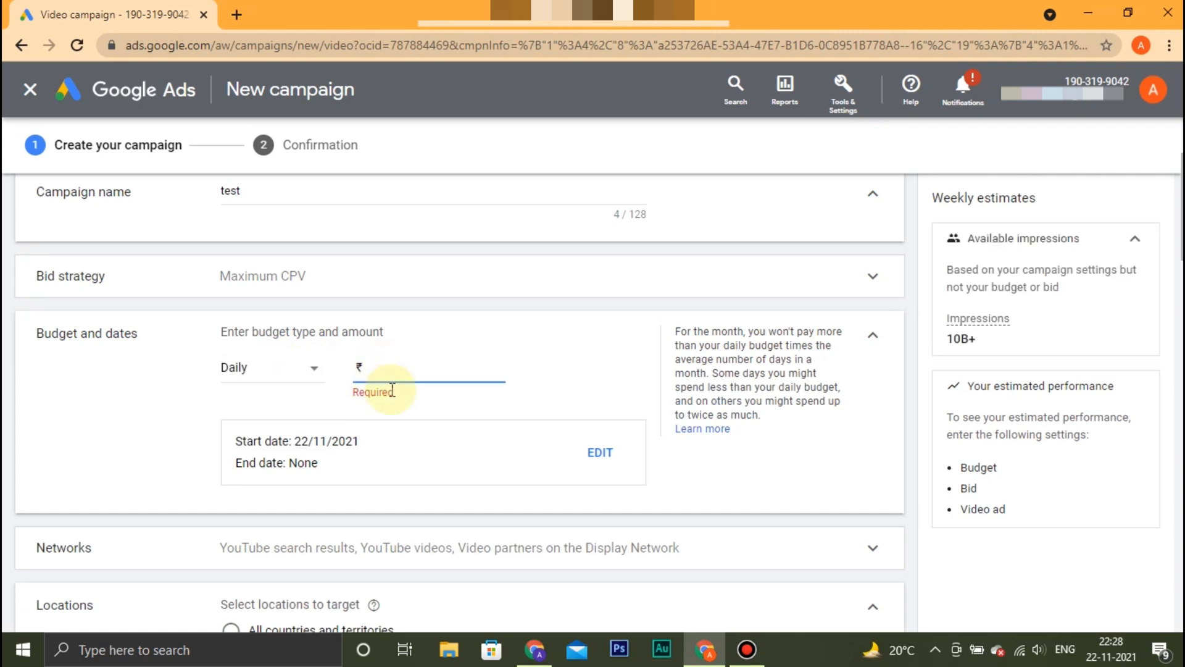
pyautogui.write('100')
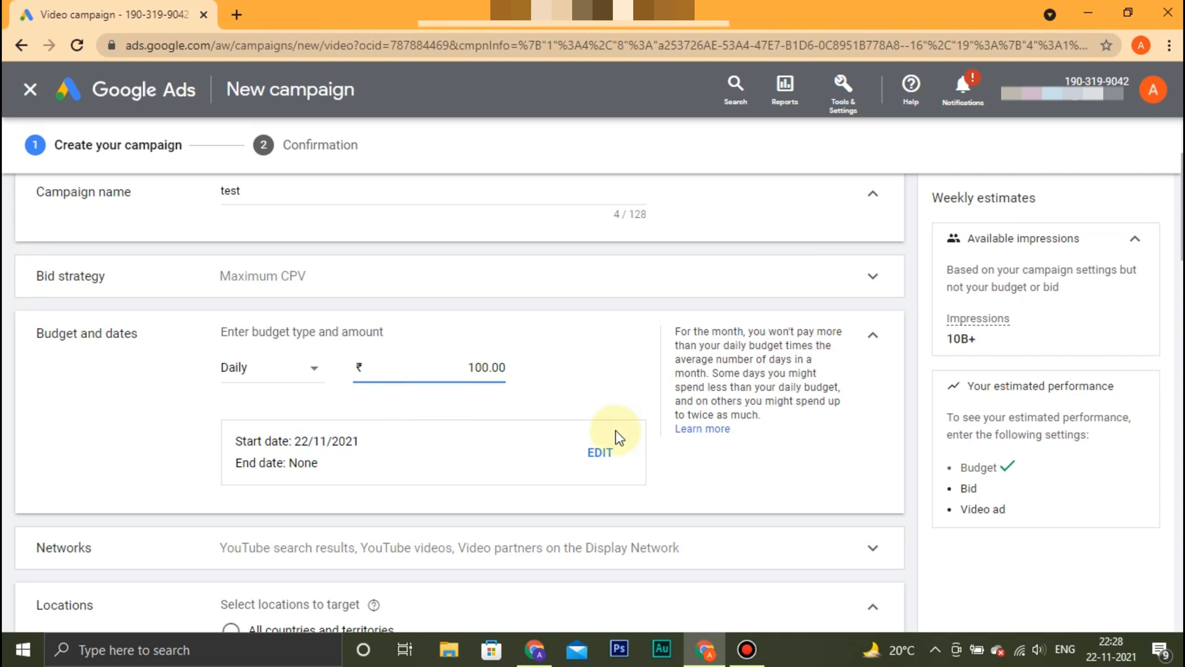
# Set the campaign's end date to 30 Nov 2021 and collapse the budget and dates settings
pyautogui.click(605, 458)
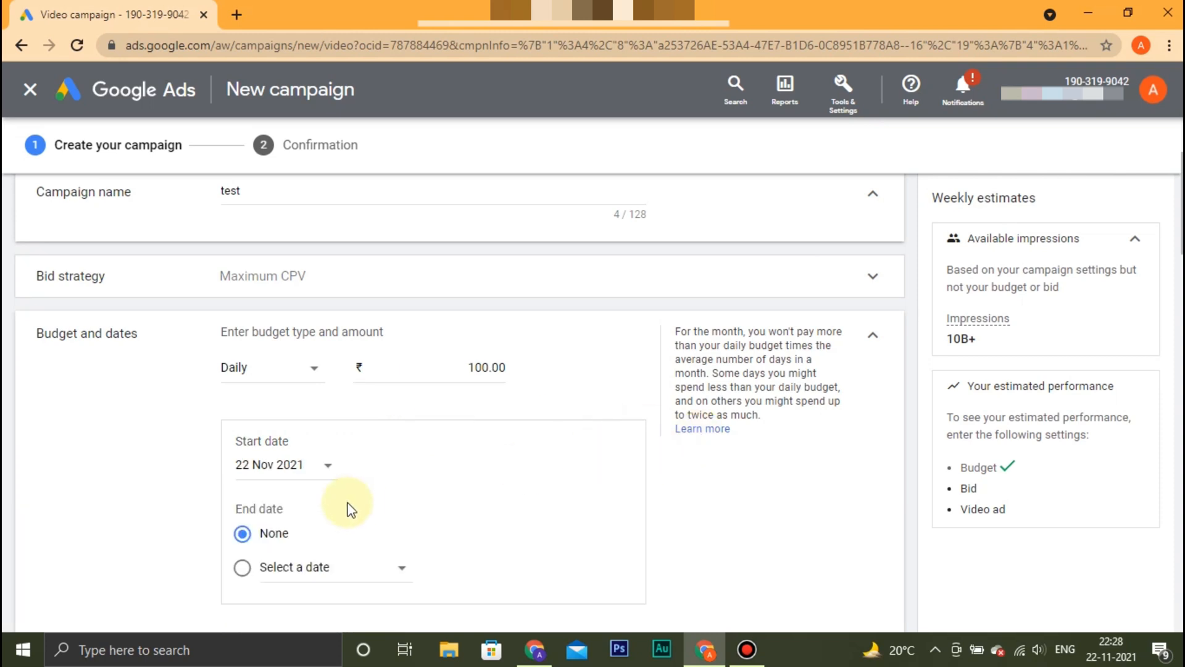
pyautogui.click(388, 576)
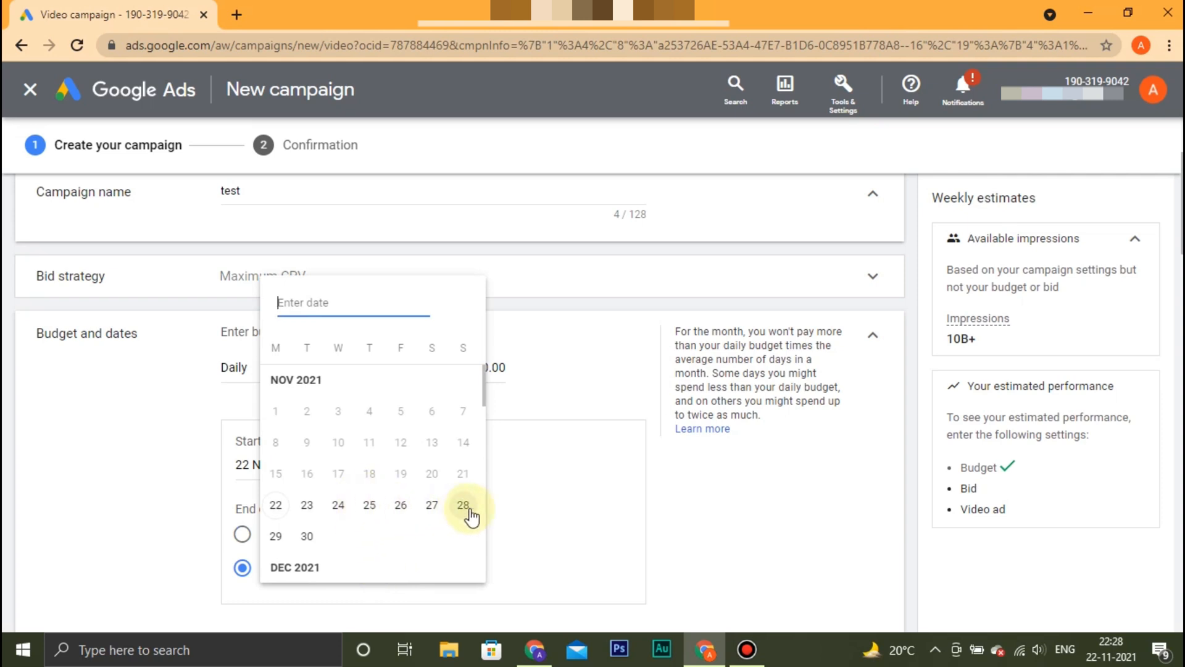
pyautogui.click(307, 538)
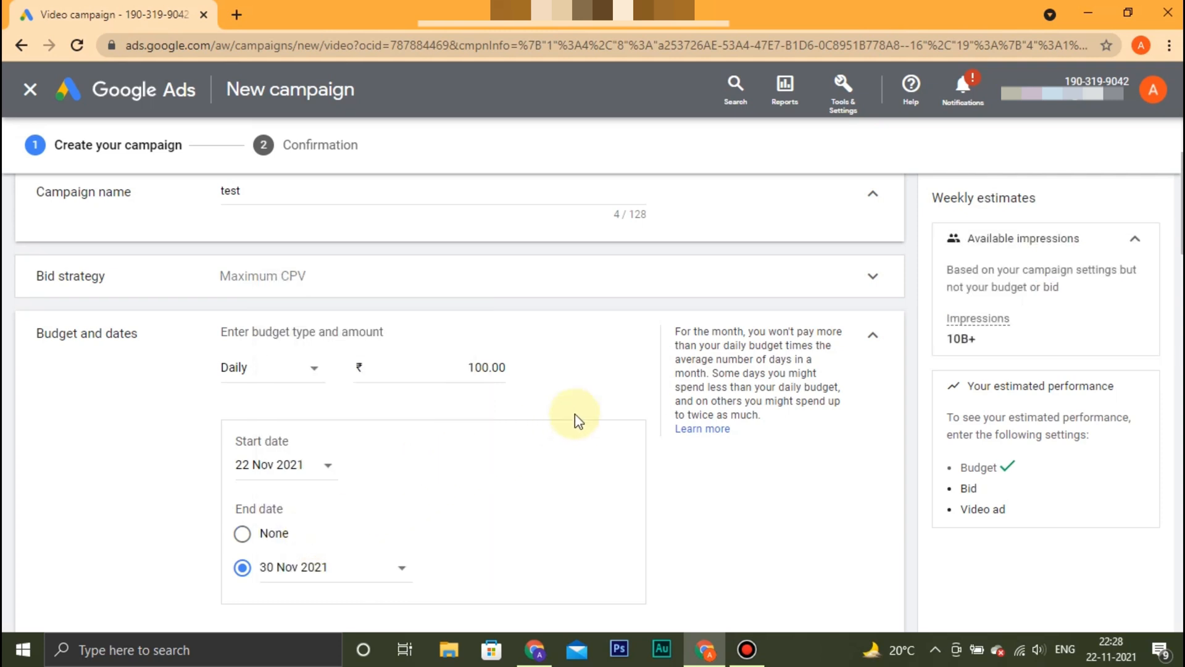
pyautogui.click(876, 340)
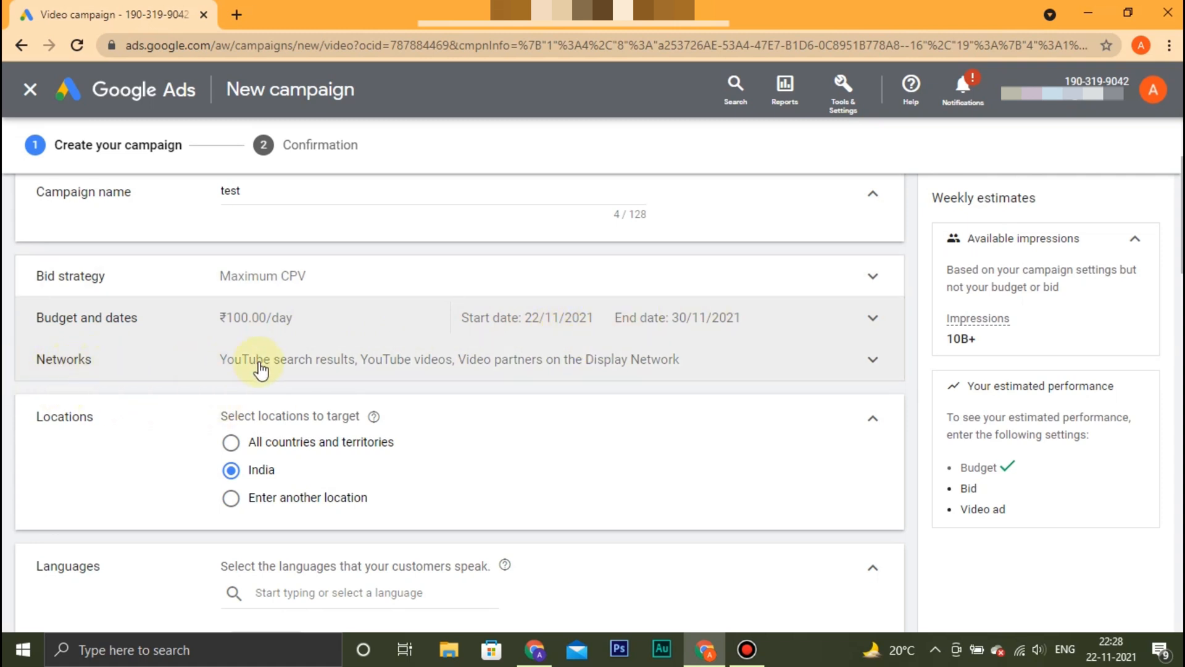
# Exclude Video partners on the Display Network from the campaign's networks
pyautogui.click(453, 364)
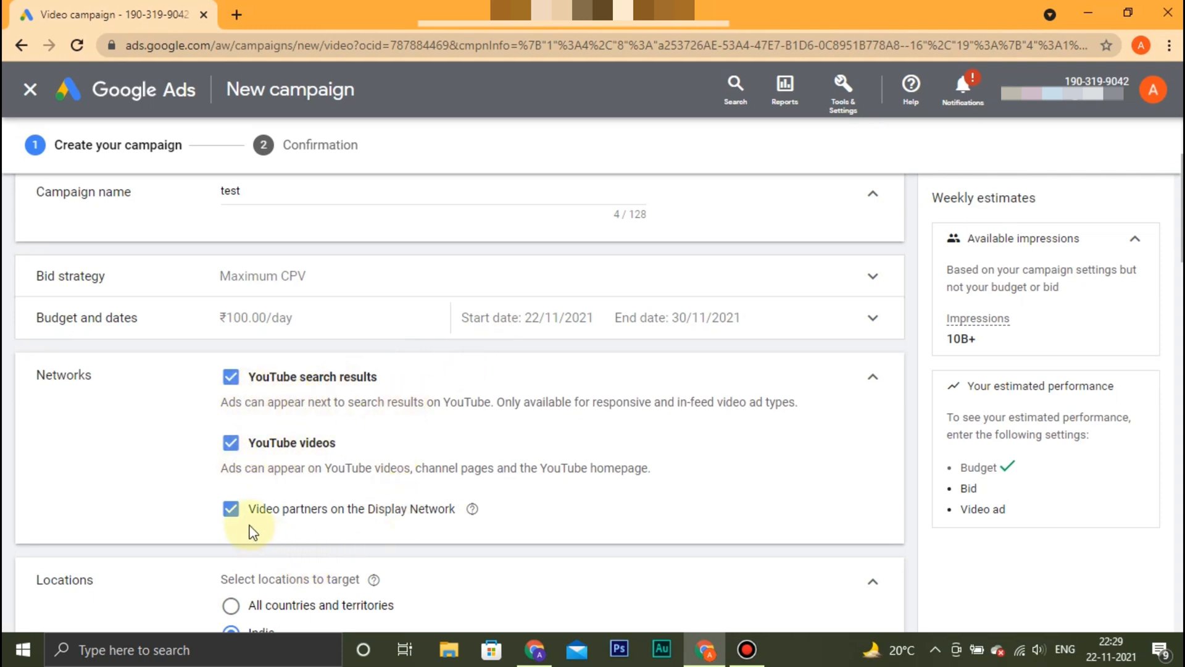
pyautogui.click(233, 513)
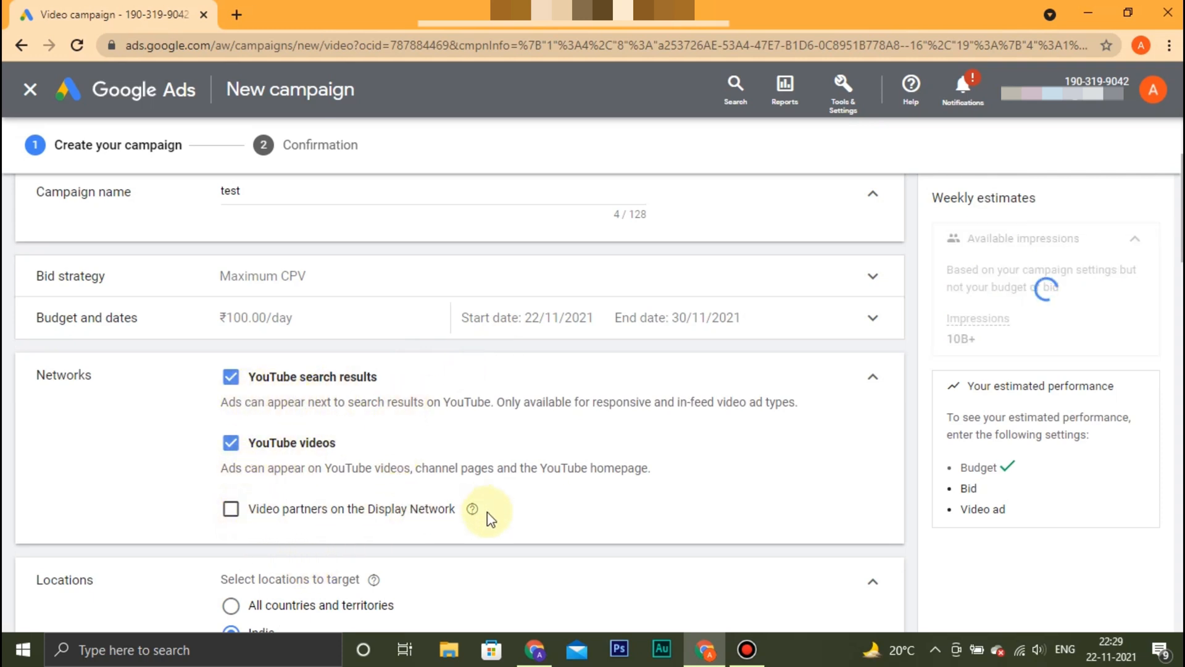
pyautogui.click(872, 383)
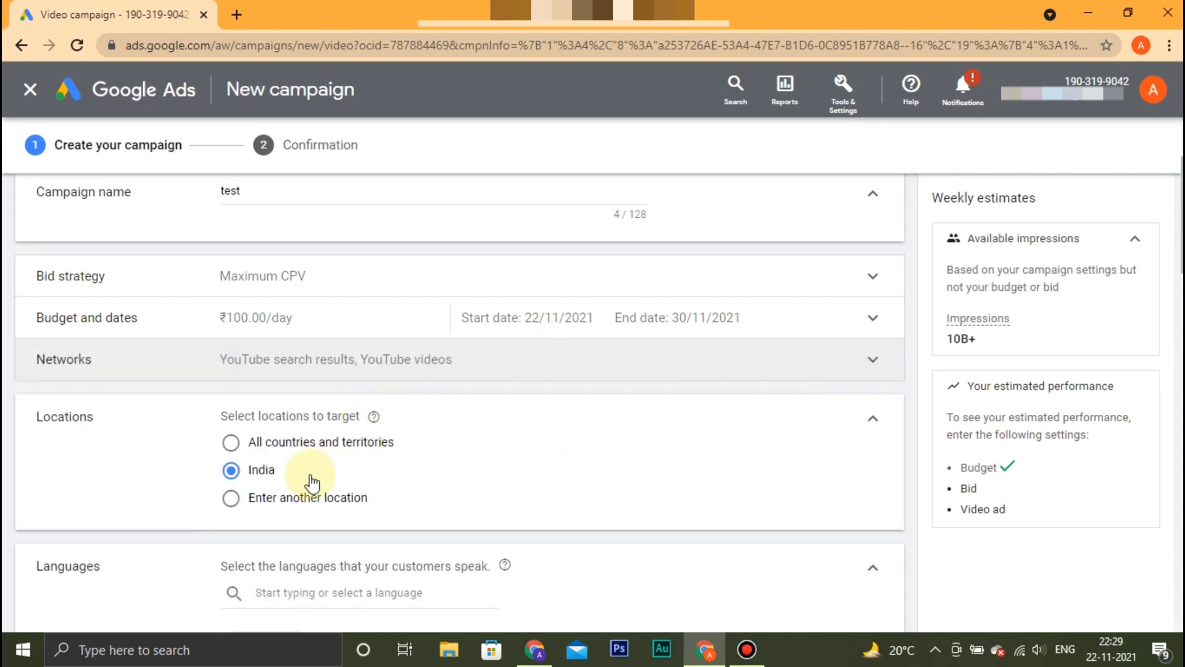
# Switch location targeting to Enter another location and target the country India
pyautogui.scroll(-1, 310, 477)
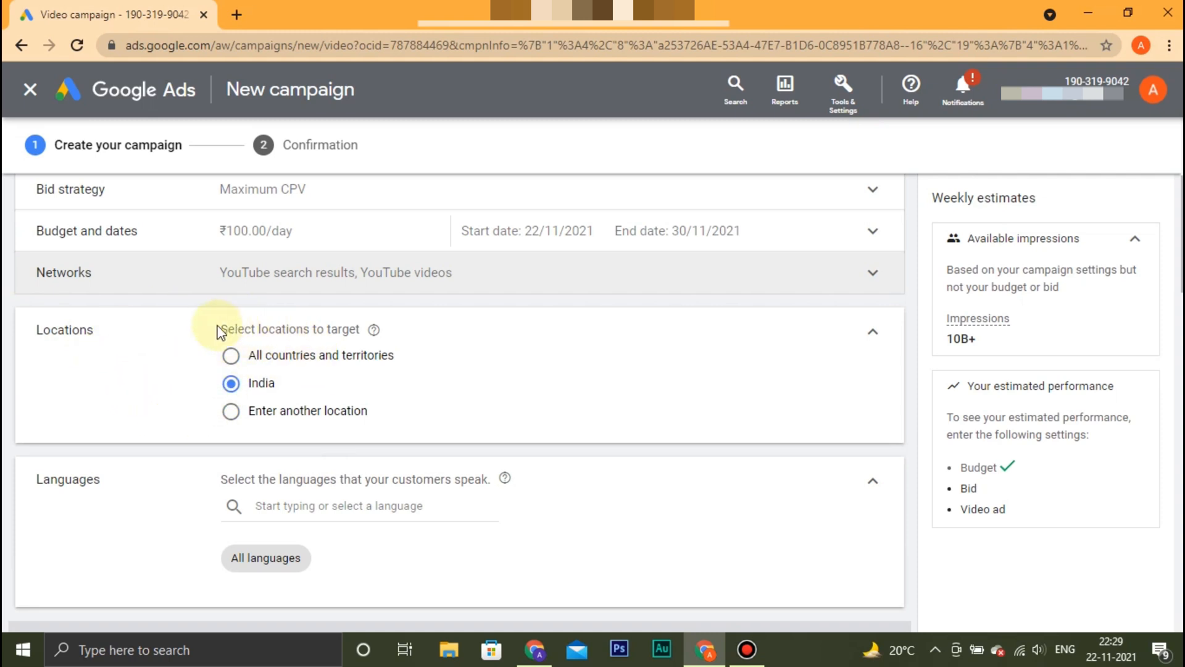
pyautogui.click(232, 356)
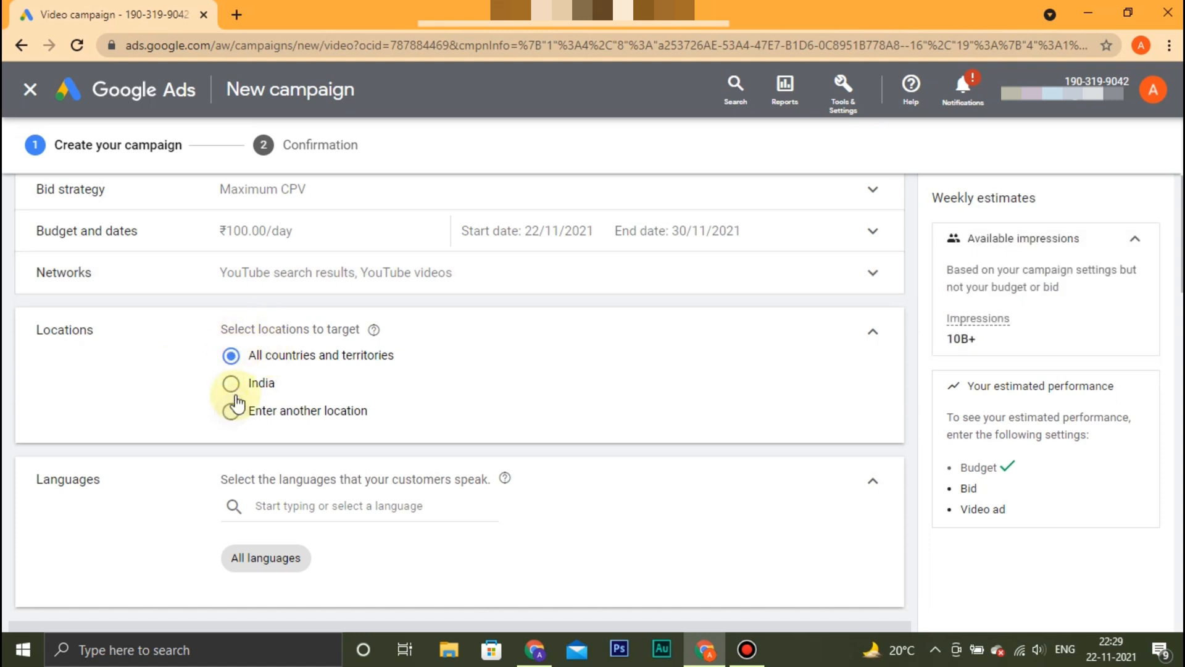
pyautogui.click(235, 403)
pyautogui.click(232, 385)
pyautogui.click(231, 411)
pyautogui.click(307, 459)
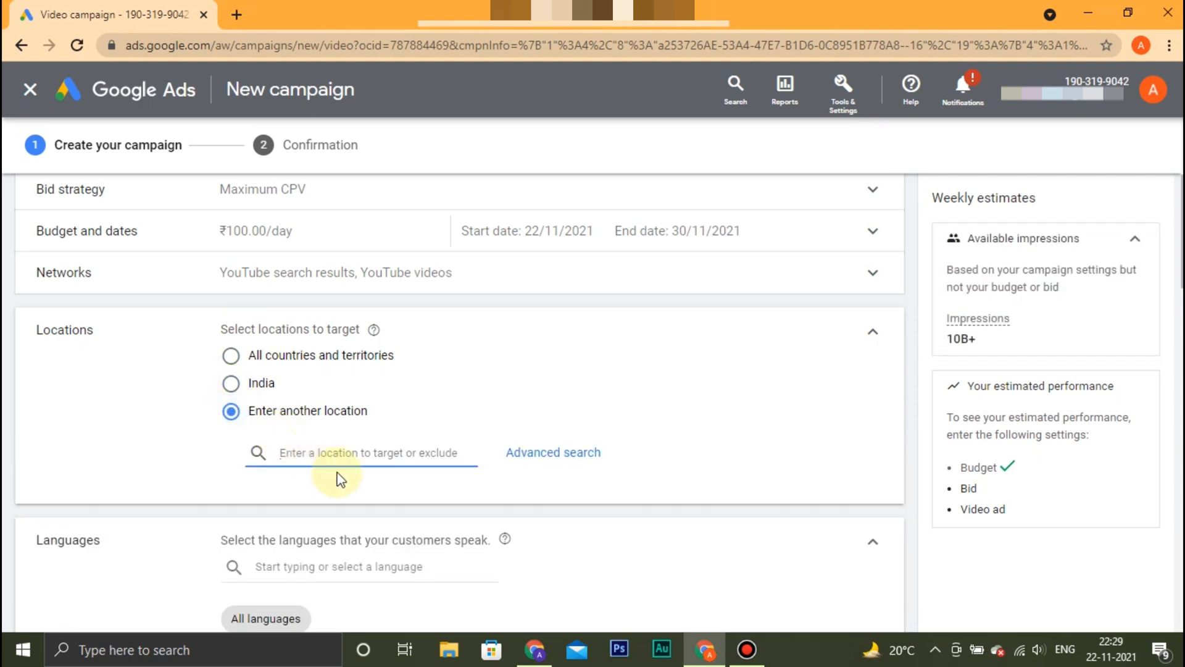
pyautogui.write('in')
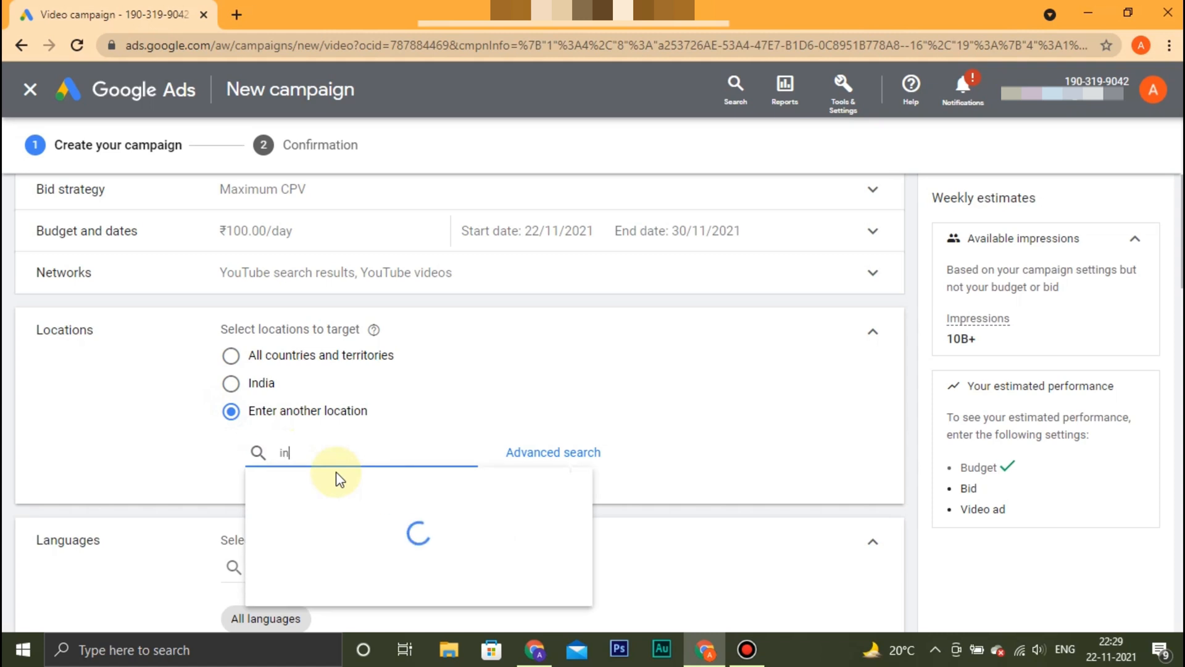
pyautogui.write('dia')
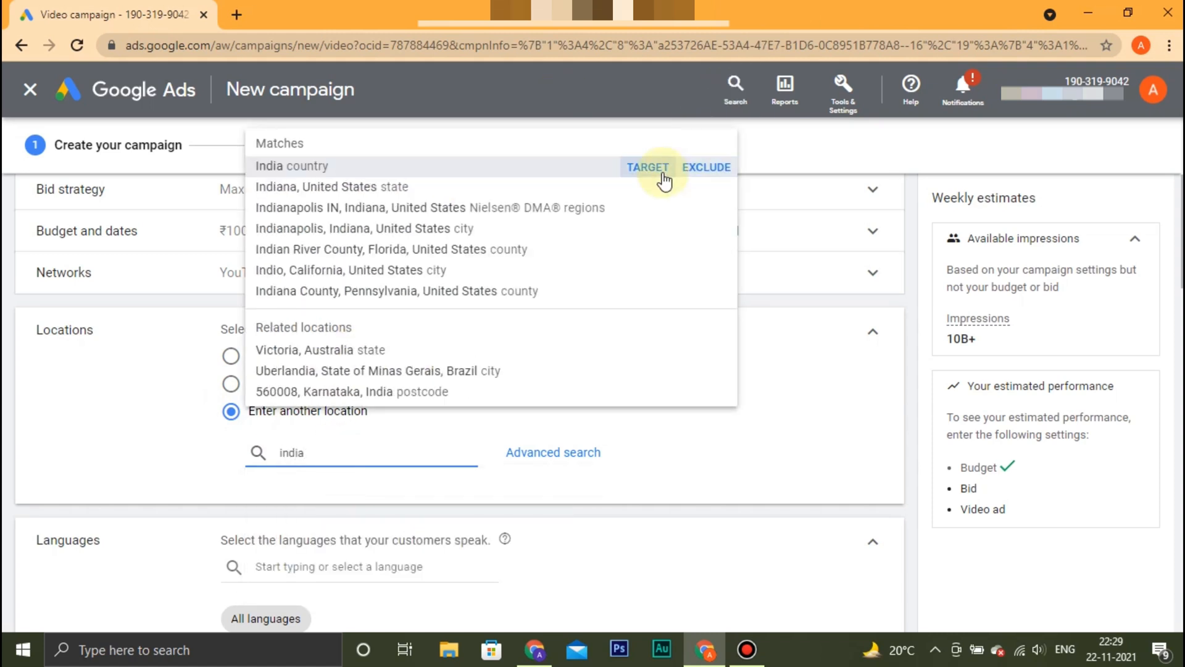
pyautogui.click(647, 167)
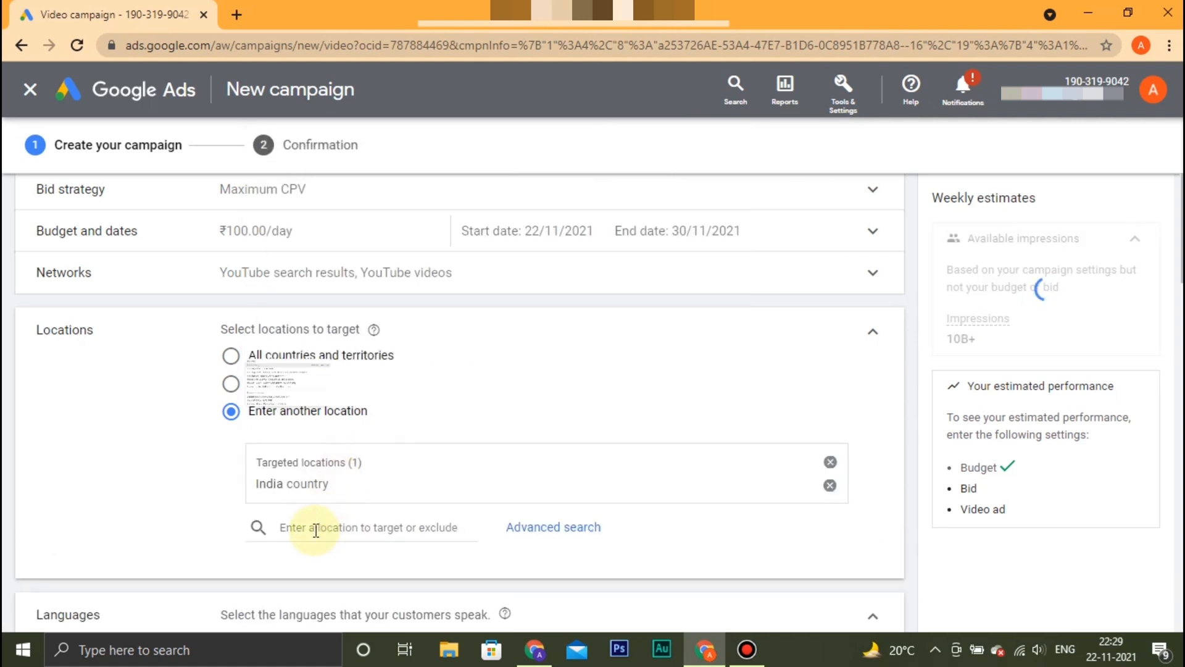
# Add the countries Nepal and Pakistan to the campaign's targeted locations
pyautogui.click(315, 530)
pyautogui.write('nep')
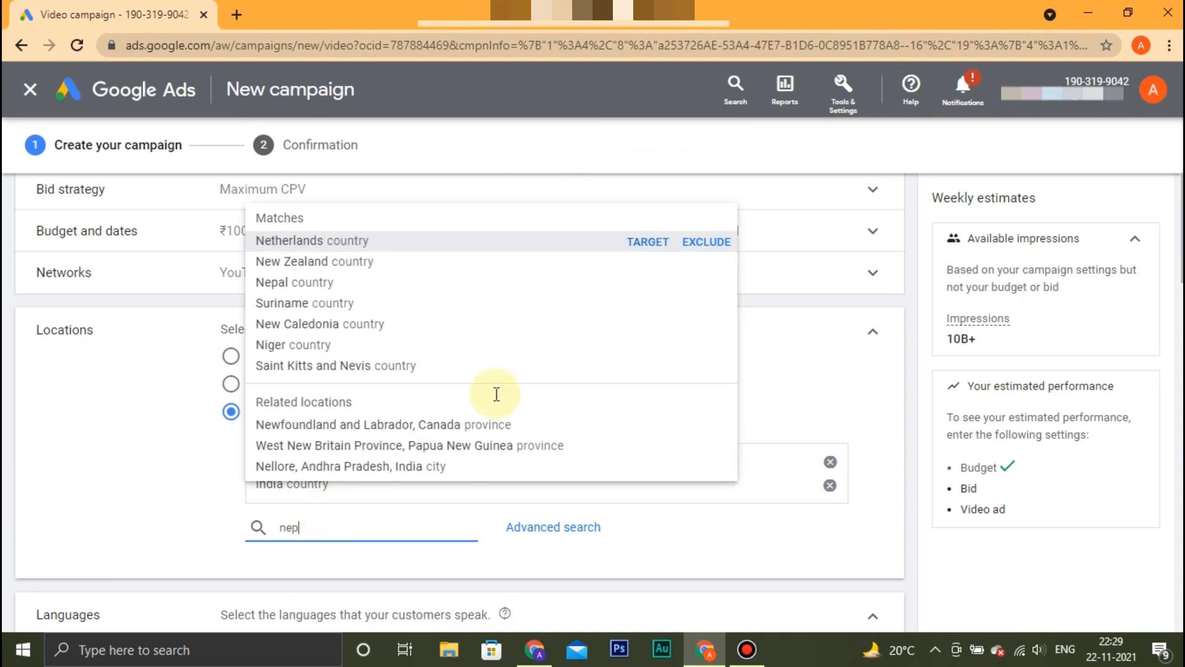
pyautogui.click(644, 246)
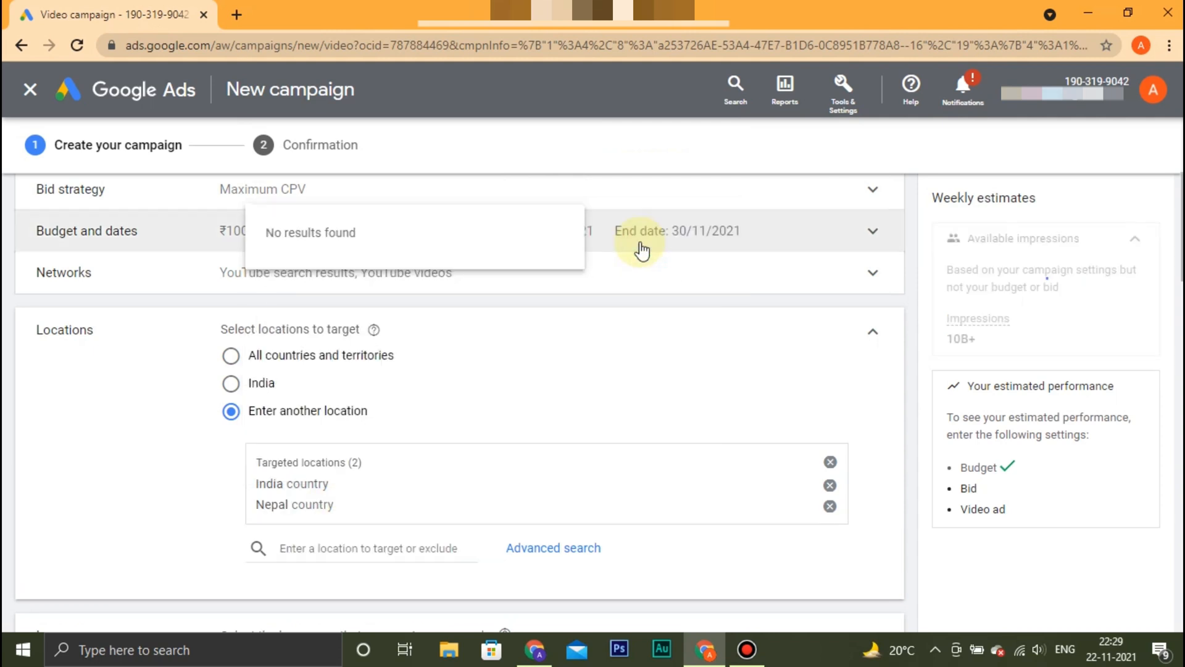
pyautogui.click(349, 549)
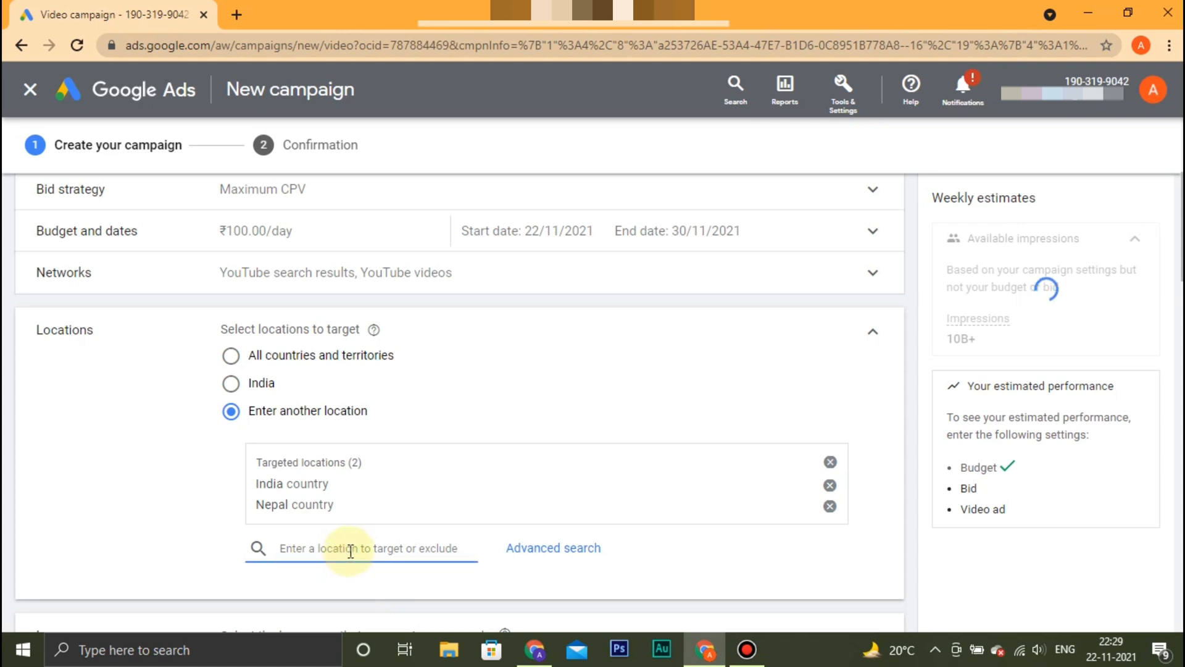
pyautogui.write('pa')
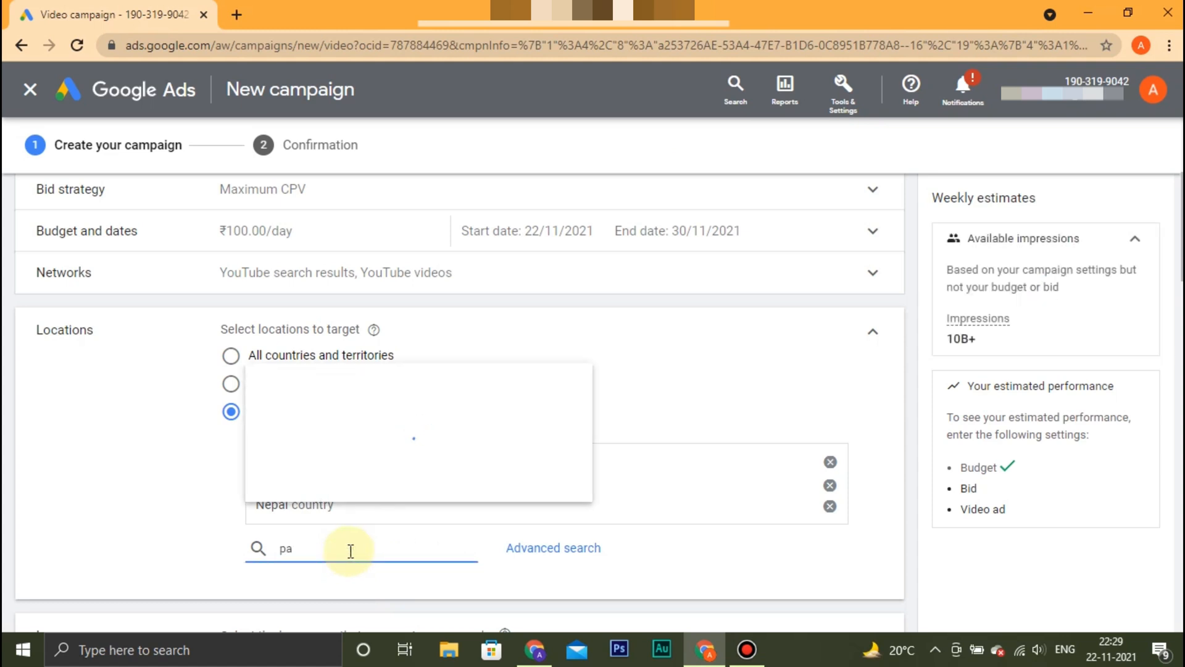
pyautogui.write('kist')
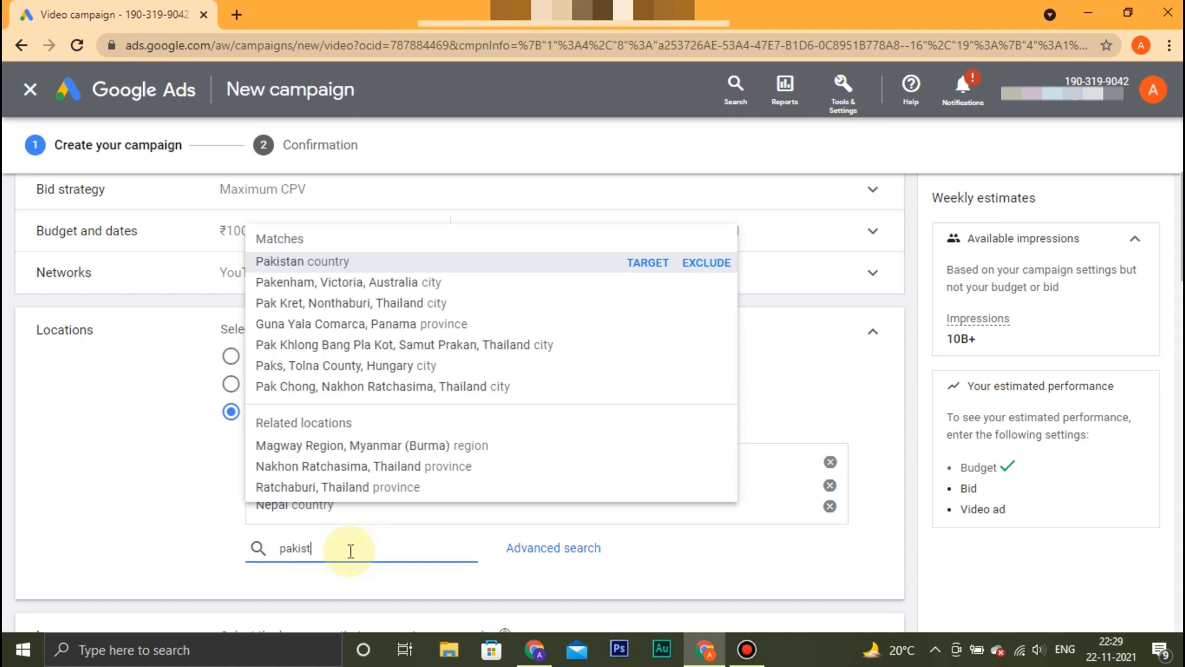
pyautogui.click(647, 266)
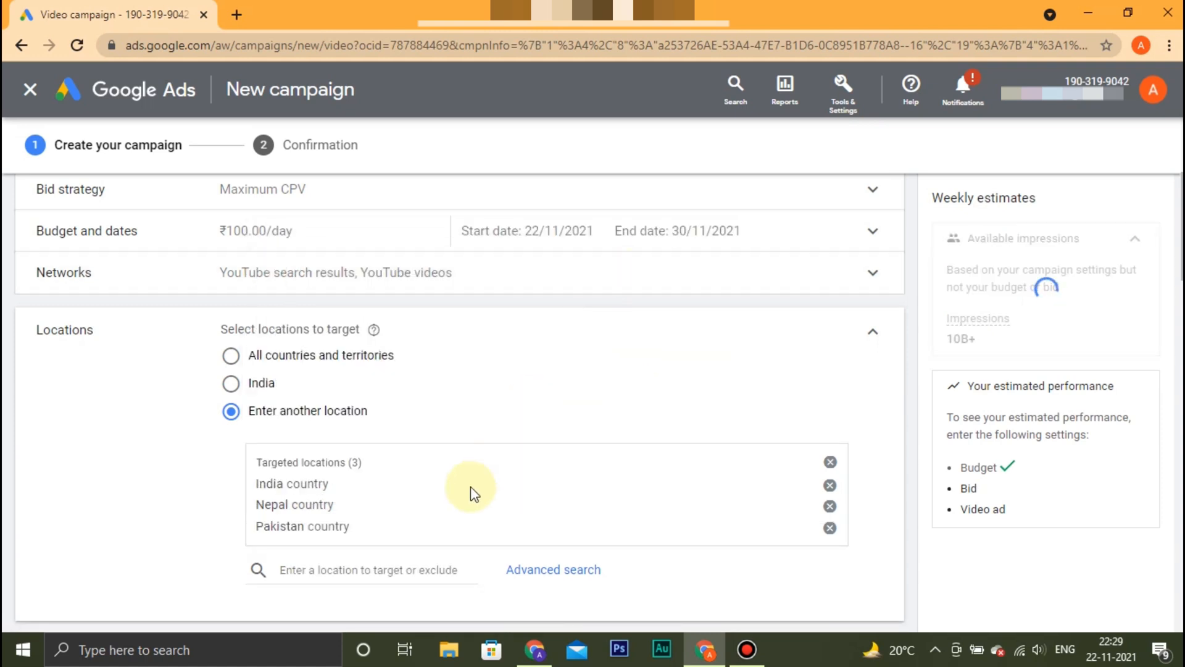
# Add the country Afghanistan to the campaign's targeted locations and collapse the locations settings
pyautogui.click(363, 568)
pyautogui.write('afhga')
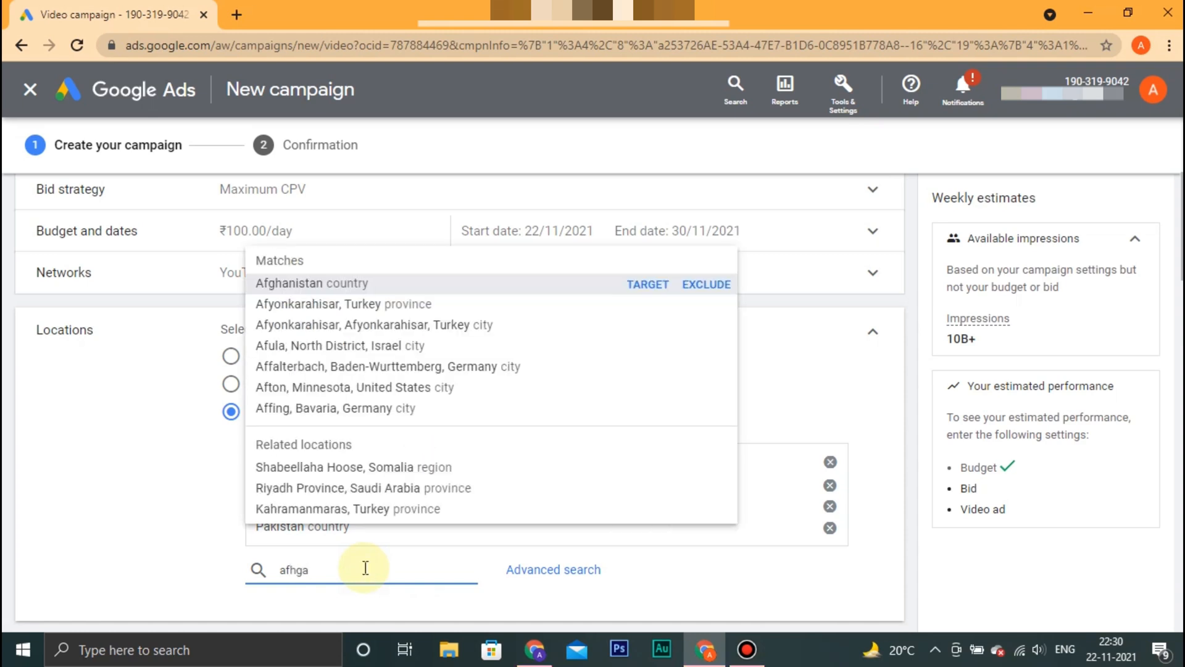
pyautogui.click(645, 286)
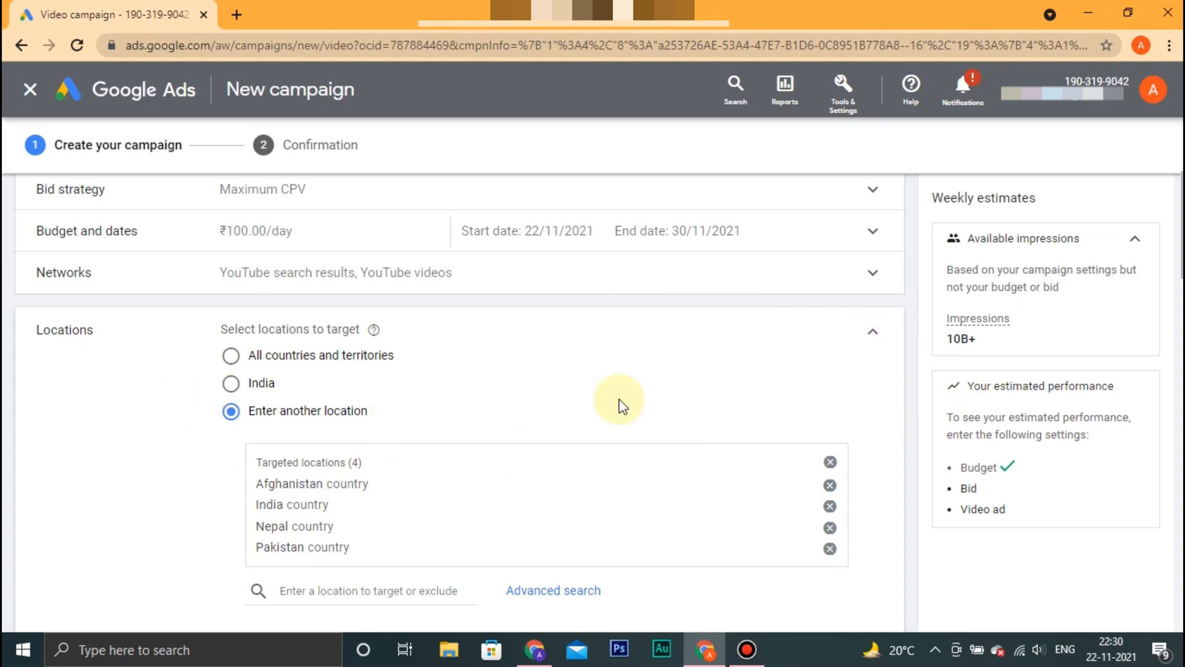
pyautogui.click(871, 338)
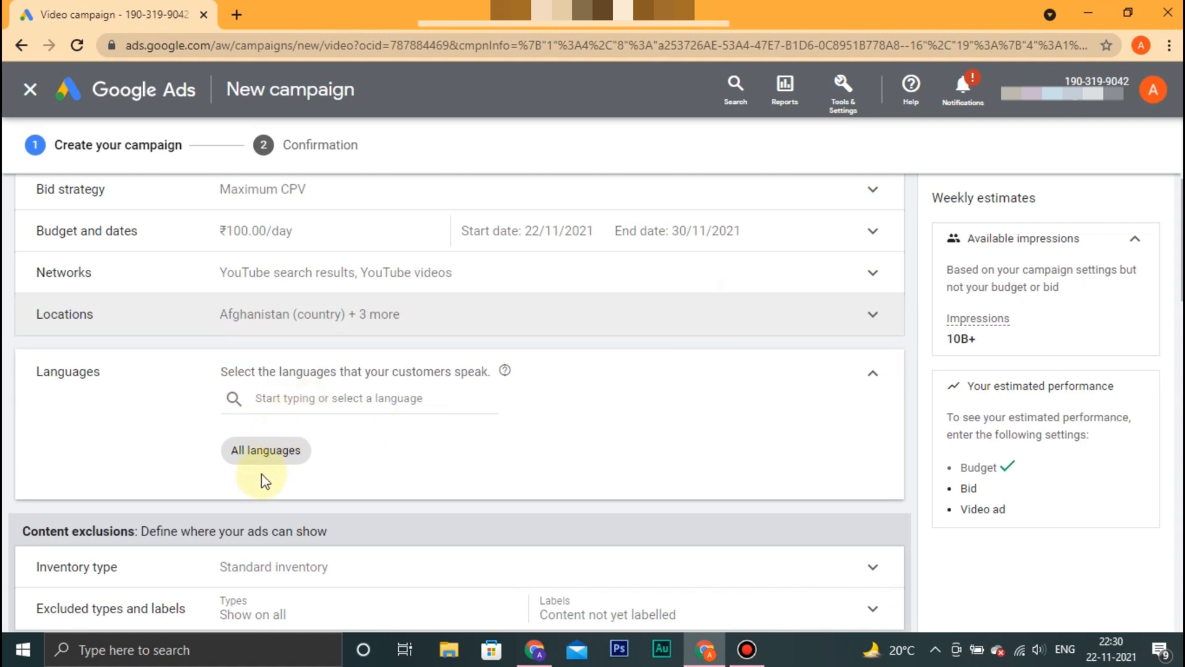
# Set the campaign's customer languages to Hindi and English, and collapse the languages settings
pyautogui.click(322, 400)
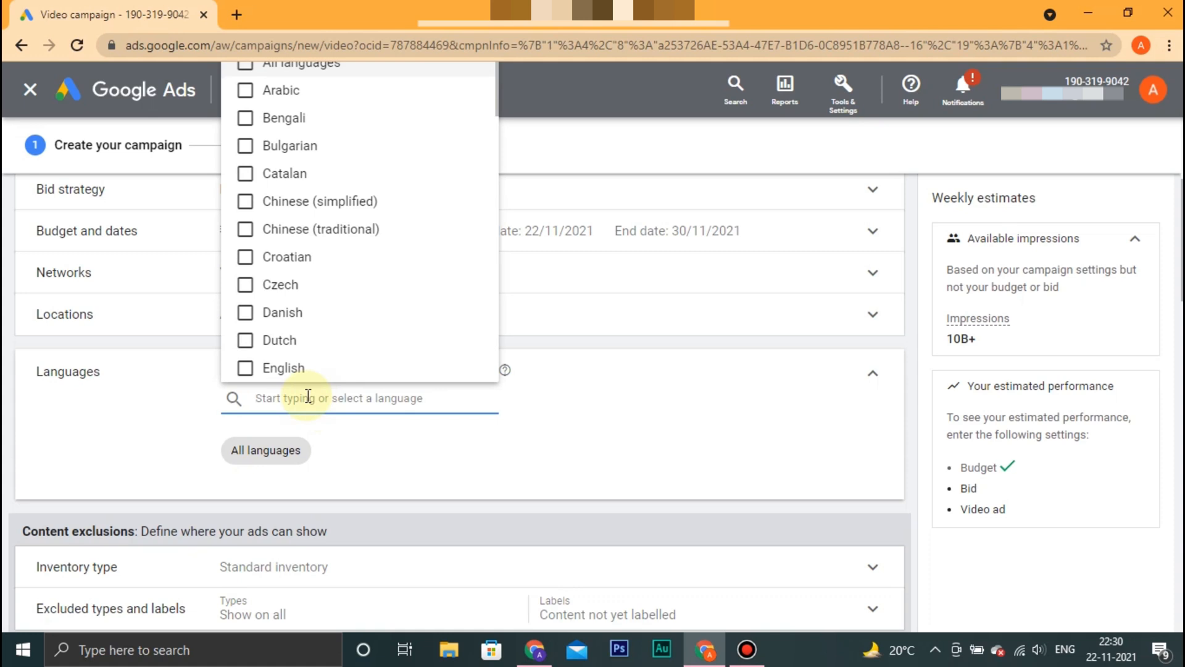
pyautogui.write('hindi')
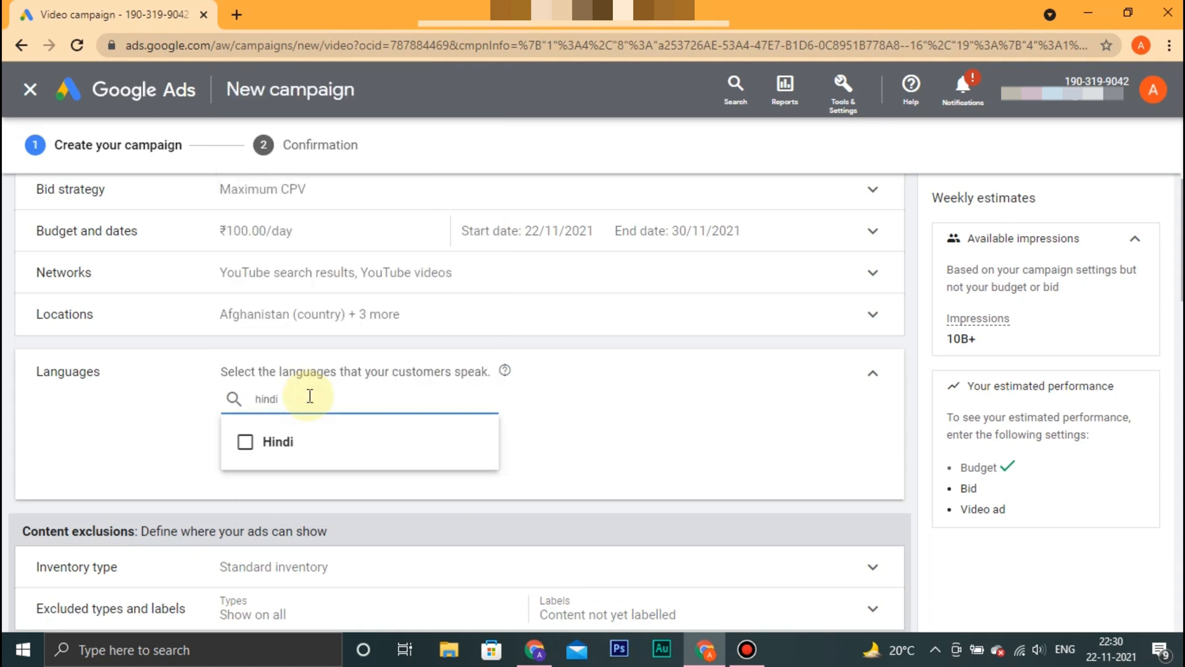
pyautogui.click(245, 454)
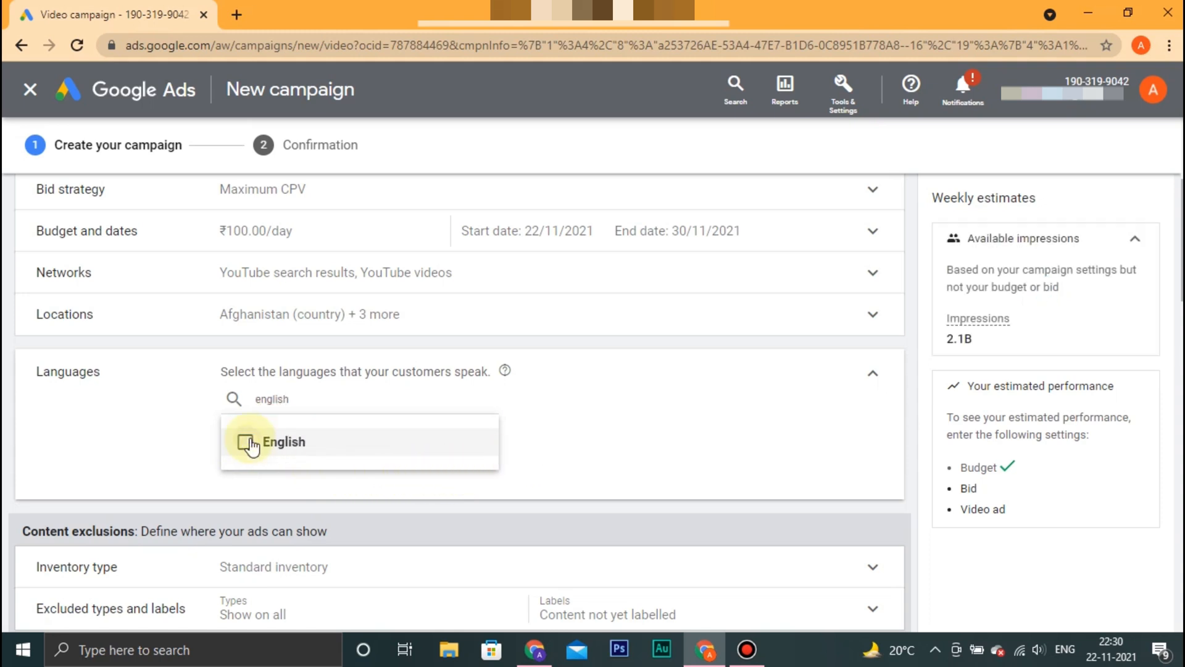
pyautogui.click(245, 441)
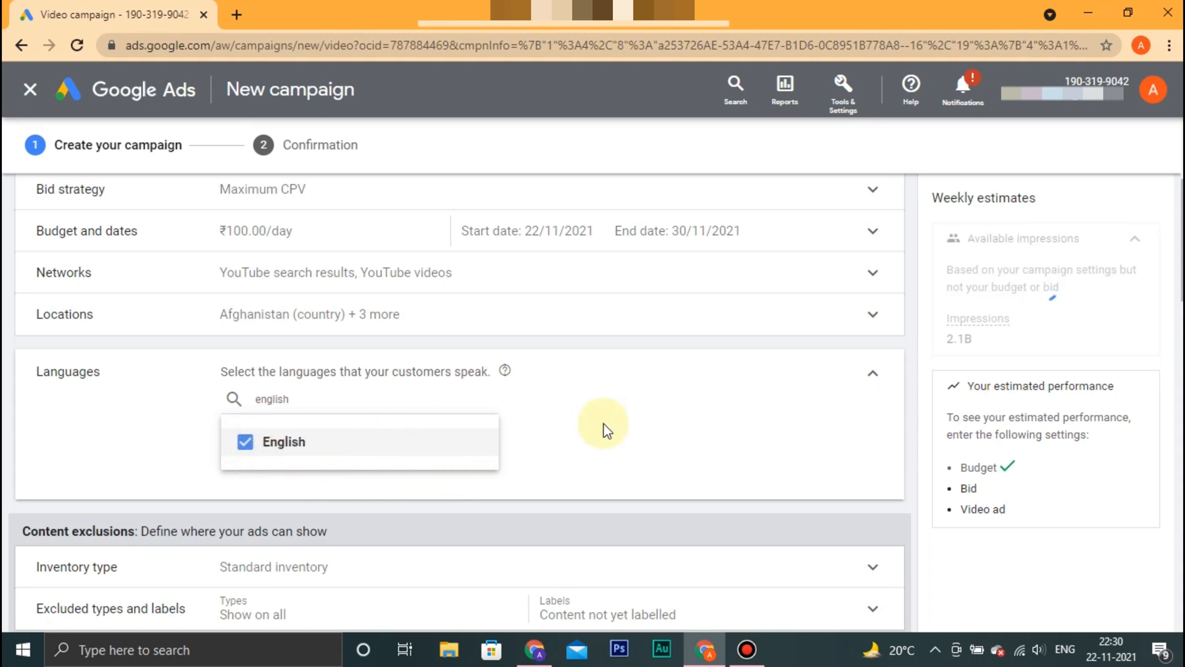
pyautogui.click(618, 446)
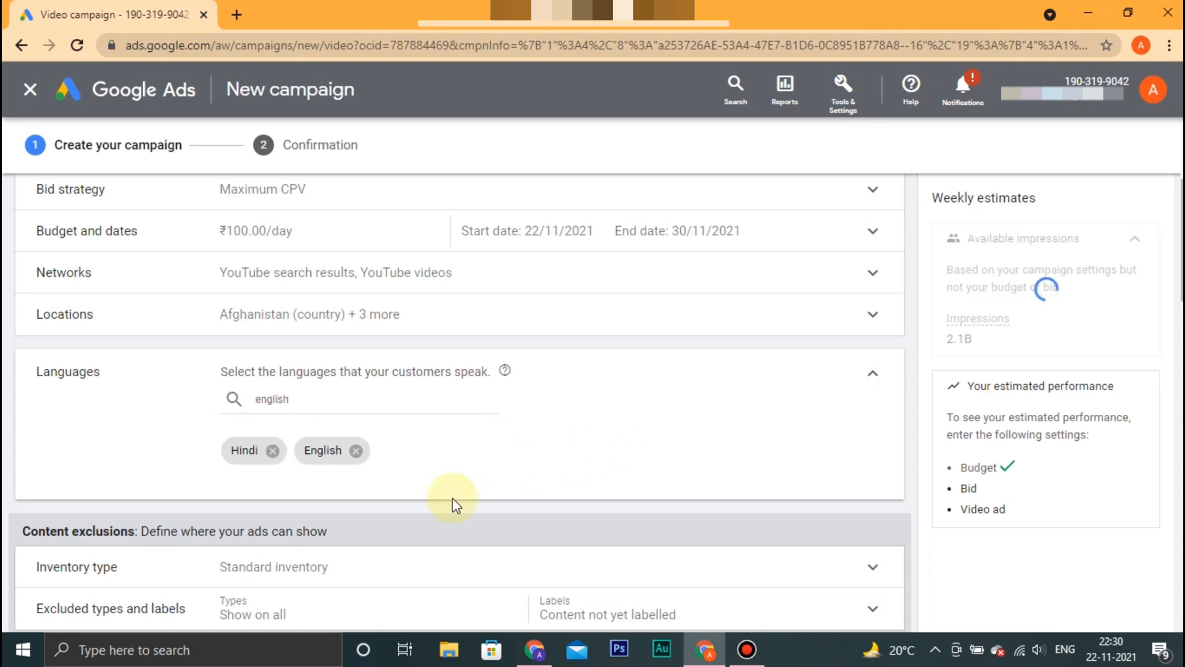
pyautogui.click(871, 380)
# Examine the Expanded, Standard and Limited inventory types in the content exclusions, leaving the selection as it is
pyautogui.scroll(-1, 304, 455)
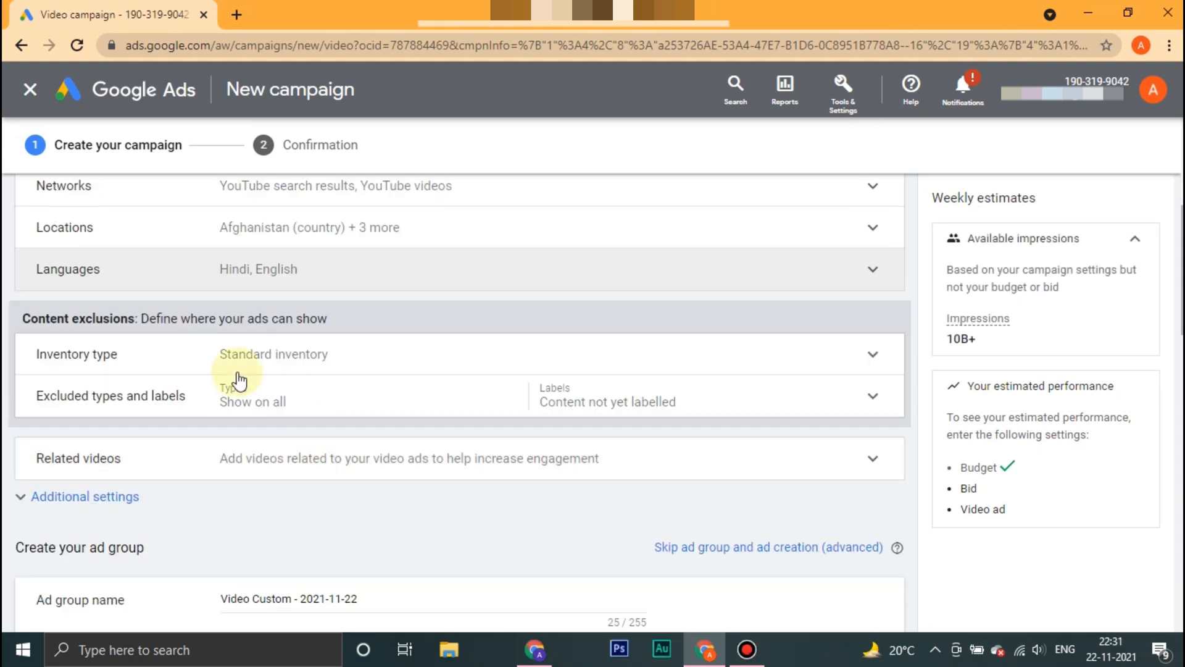
pyautogui.click(291, 352)
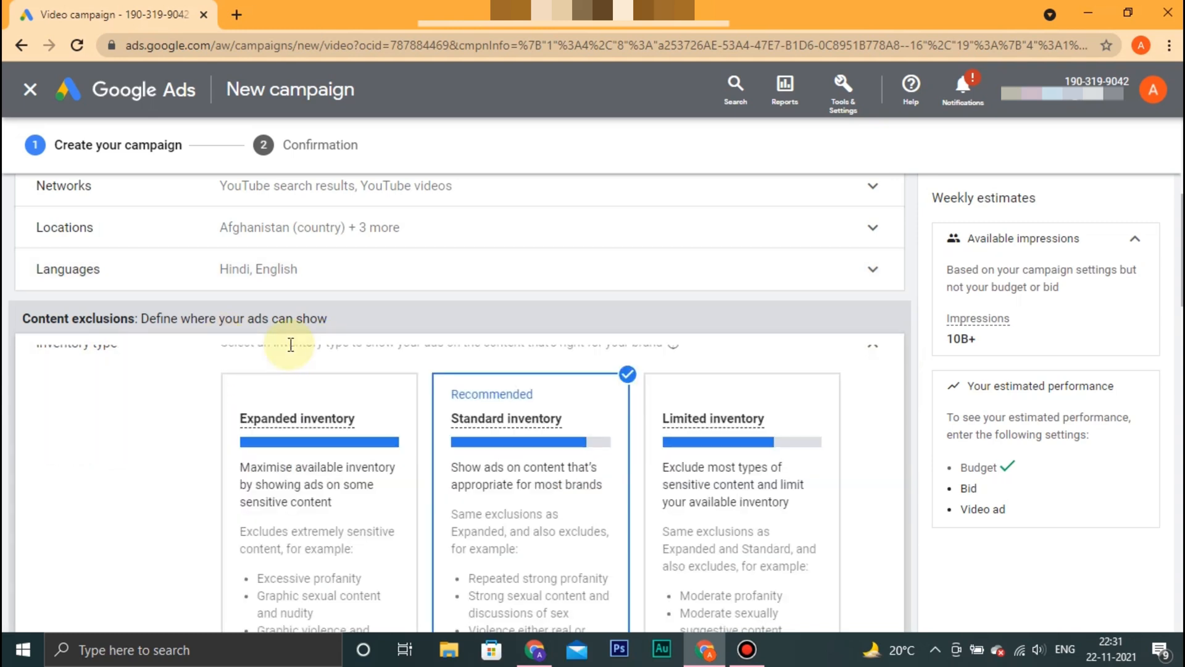
pyautogui.scroll(-1, 288, 355)
pyautogui.moveTo(286, 363)
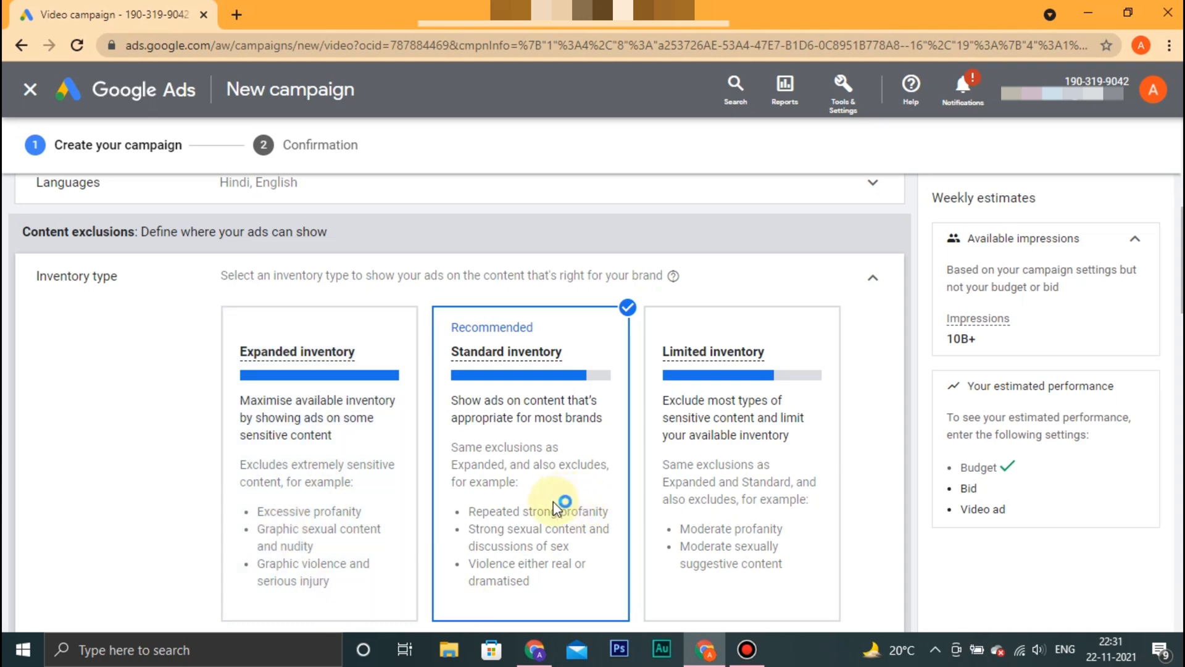
pyautogui.click(872, 284)
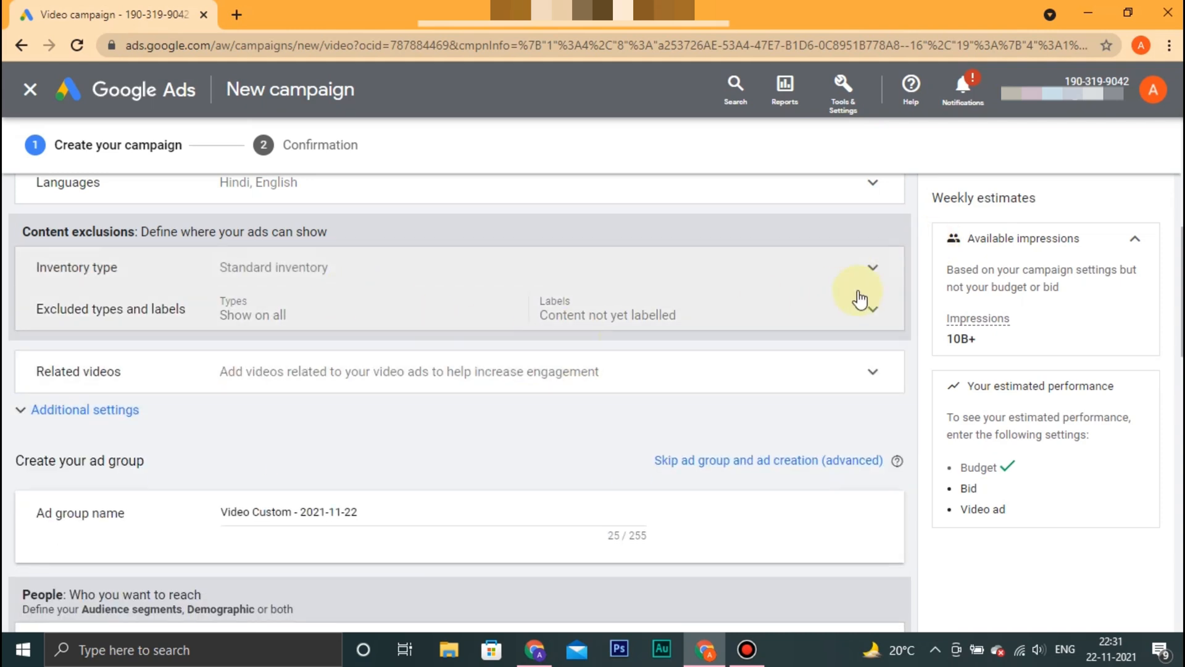
# Exclude Embedded YouTube videos and Live streaming videos, and remove the exclusion for Content not yet labelled
pyautogui.click(858, 316)
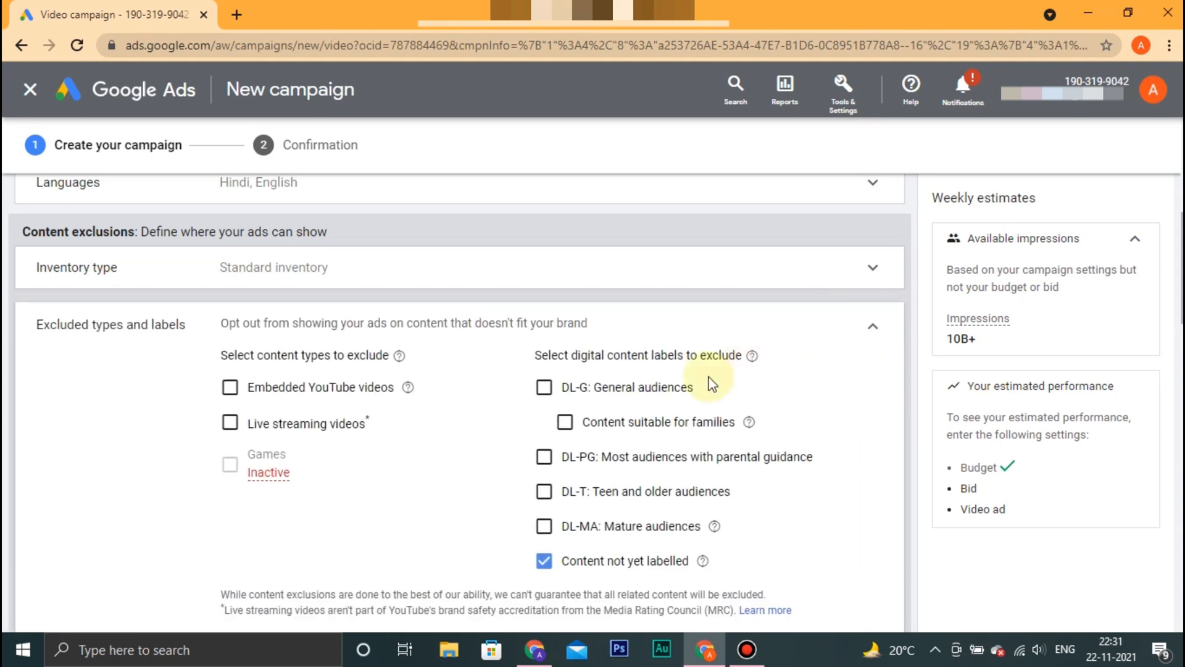
pyautogui.click(543, 562)
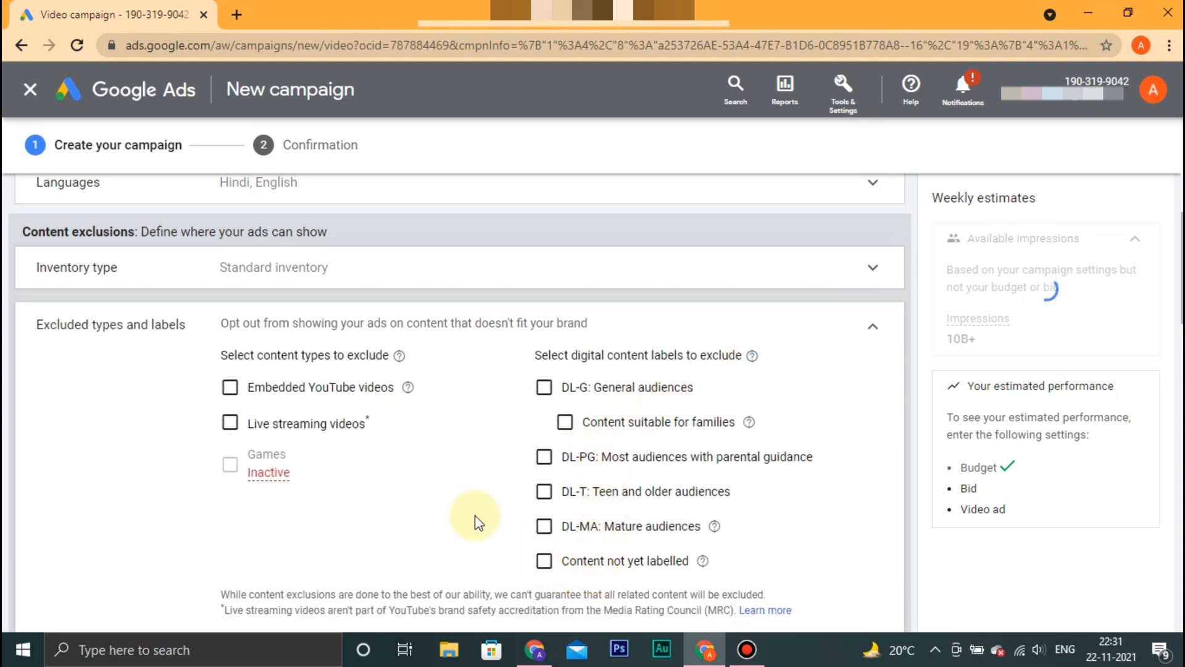
pyautogui.click(230, 389)
pyautogui.click(230, 423)
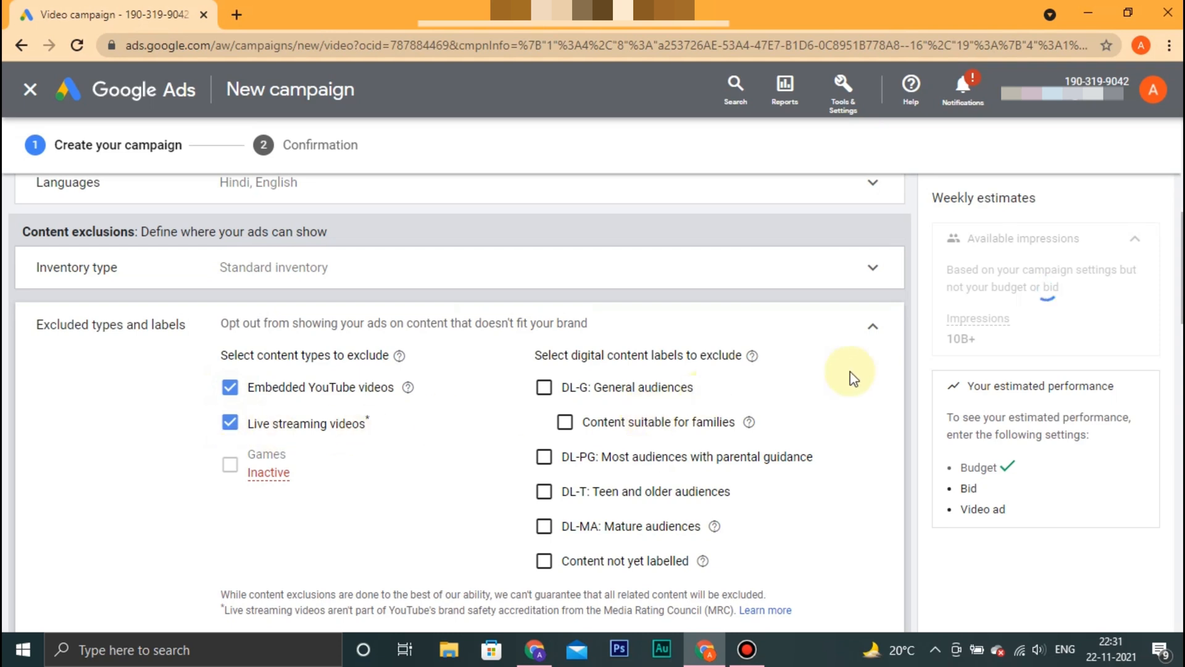
pyautogui.click(871, 334)
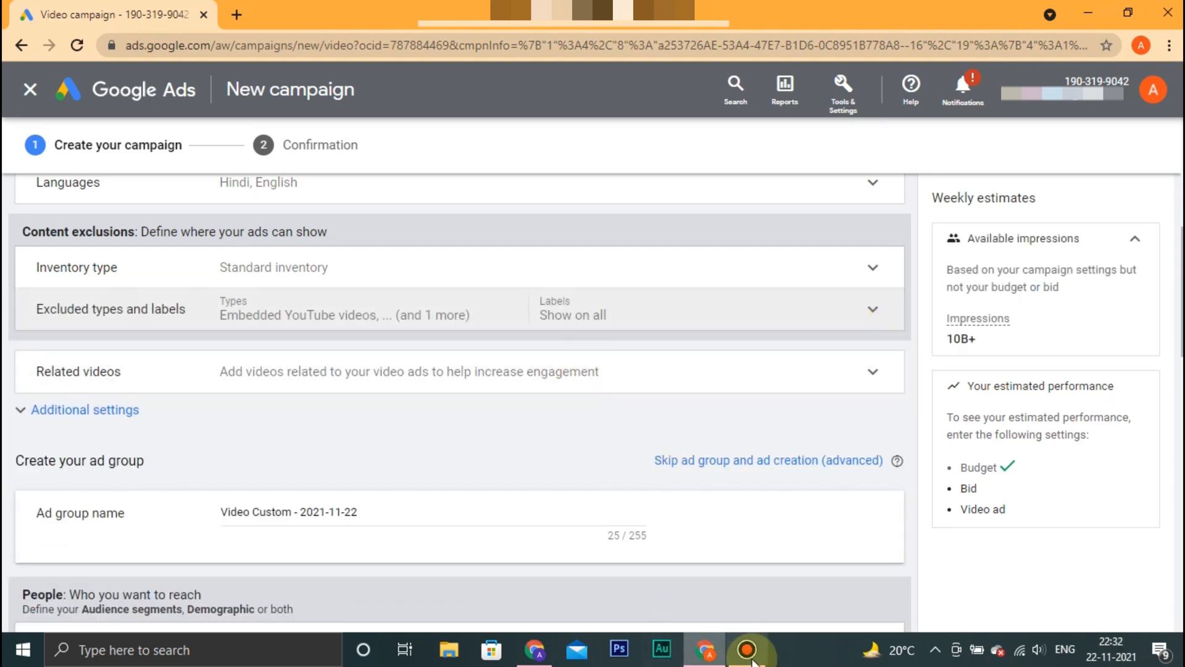
# Start adding related videos, switch to the YouTube channel page and copy the link address of the "How To Make Pro Thumbnail in Canva" video
pyautogui.click(477, 369)
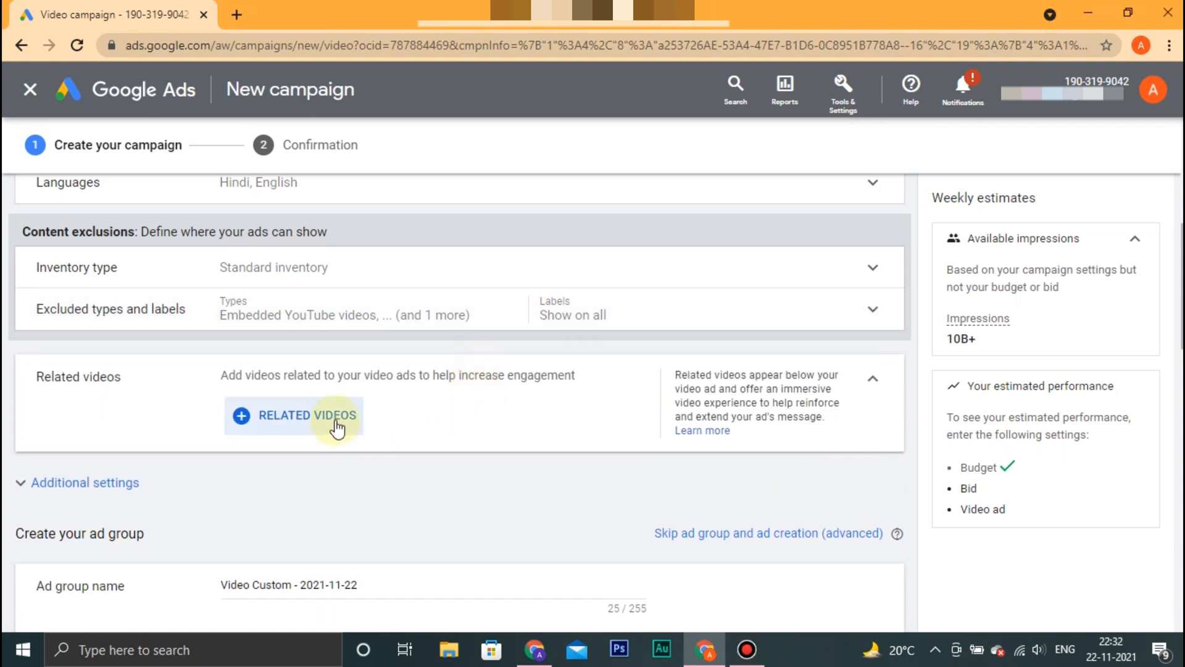
pyautogui.click(292, 414)
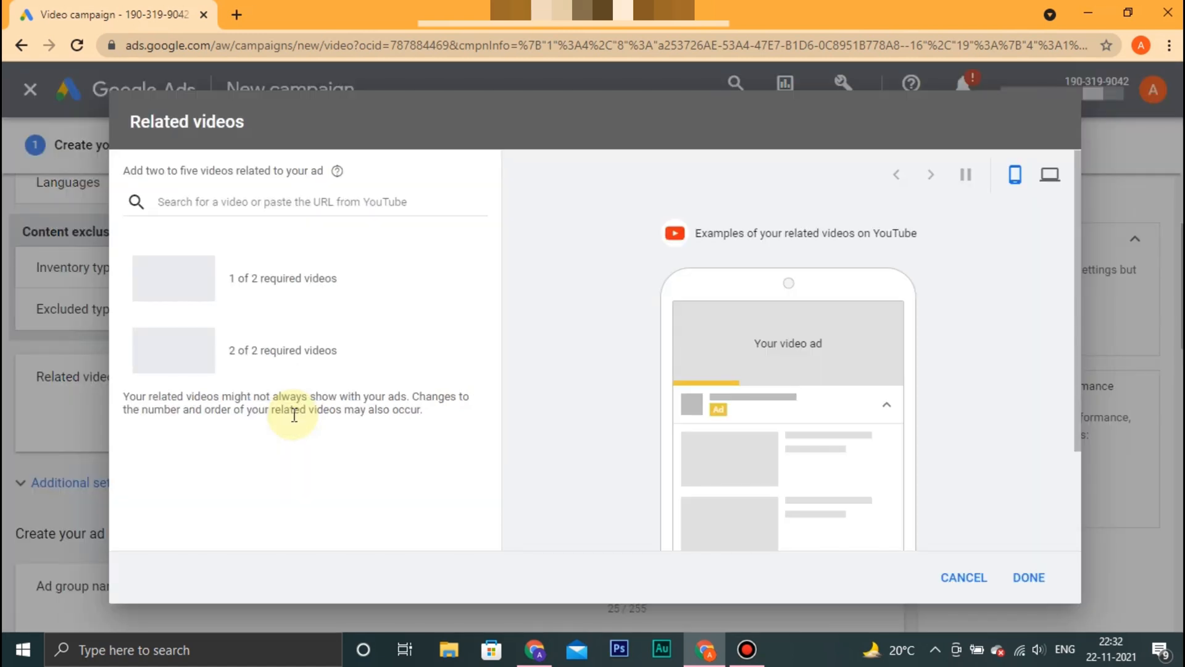
pyautogui.click(296, 202)
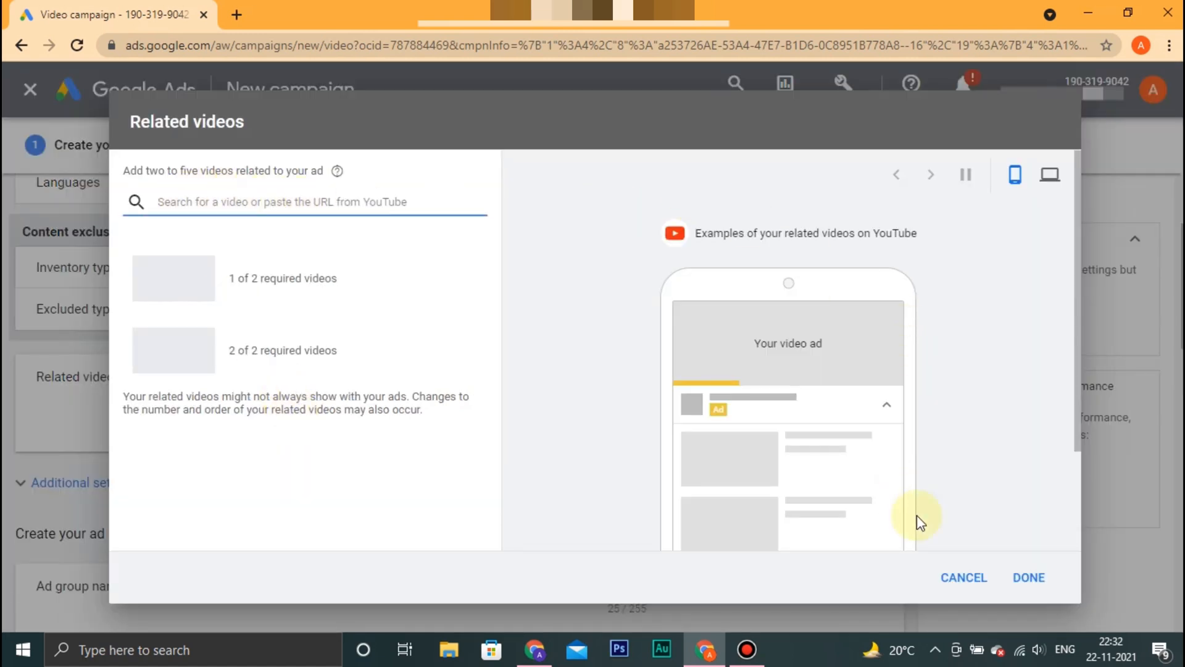
pyautogui.click(535, 645)
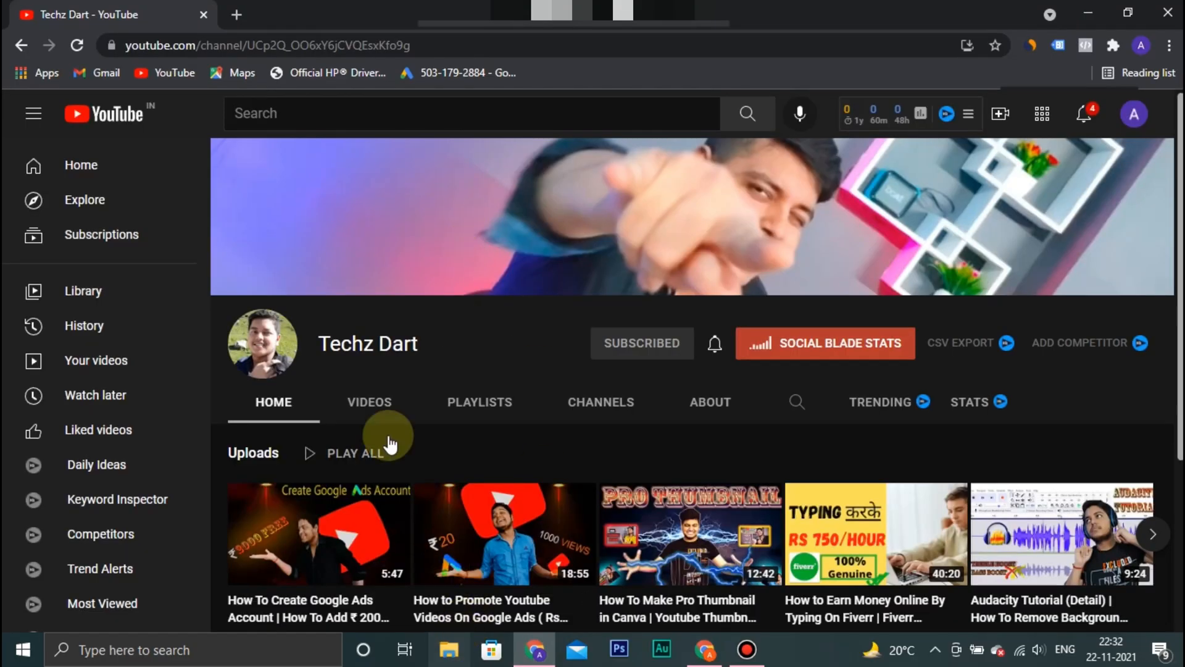
pyautogui.rightClick(655, 541)
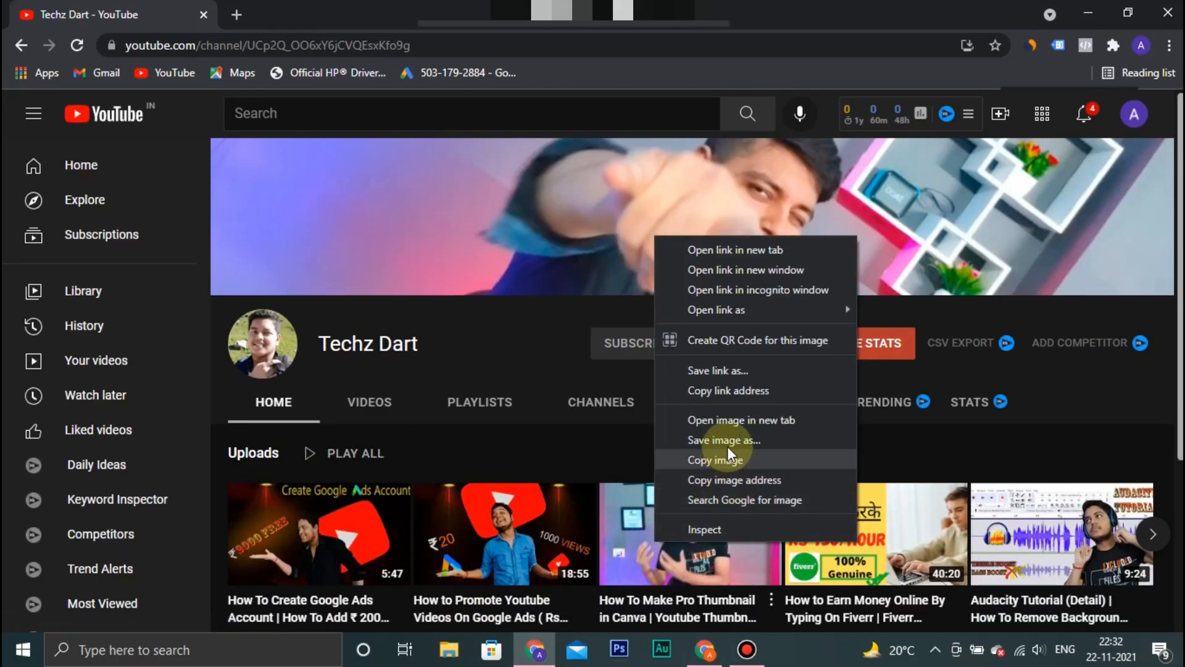
pyautogui.click(767, 394)
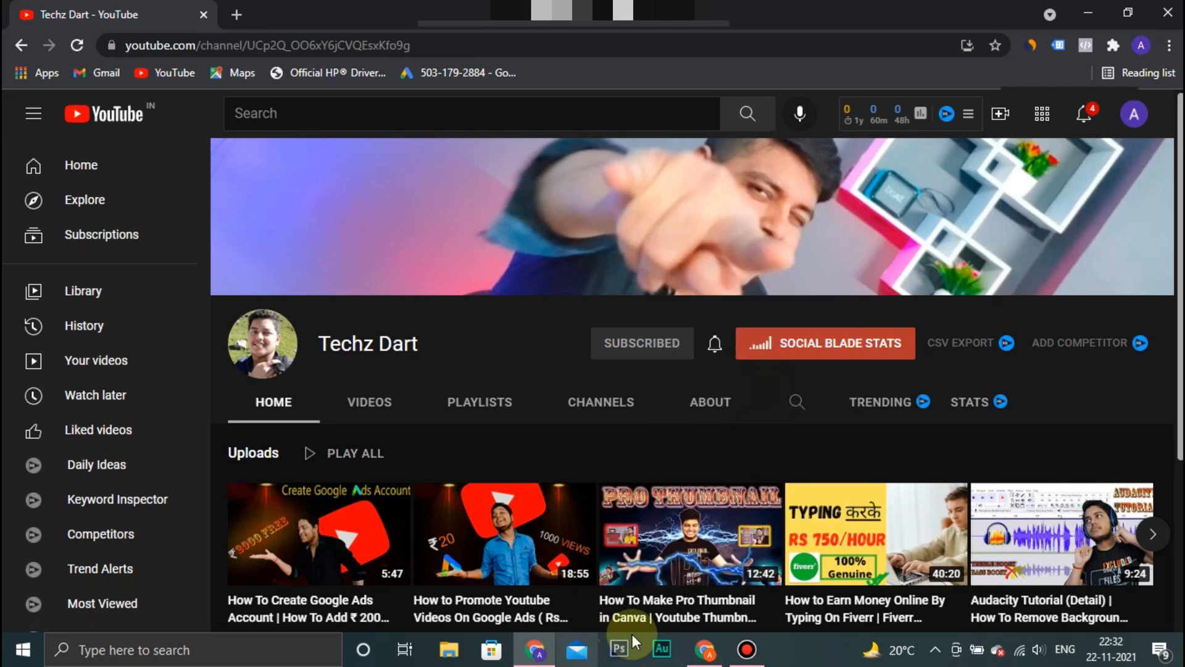
# Switch back to Google Ads, paste the copied link as a related video and try to save the related videos
pyautogui.click(706, 651)
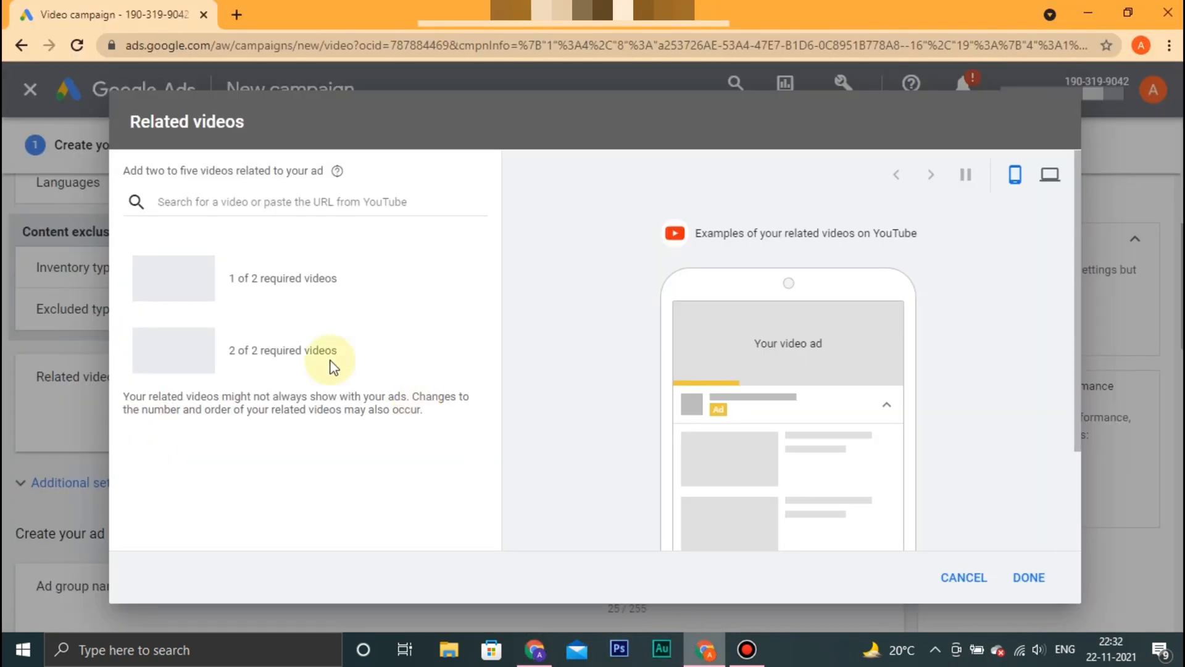
pyautogui.click(293, 204)
pyautogui.rightClick(295, 203)
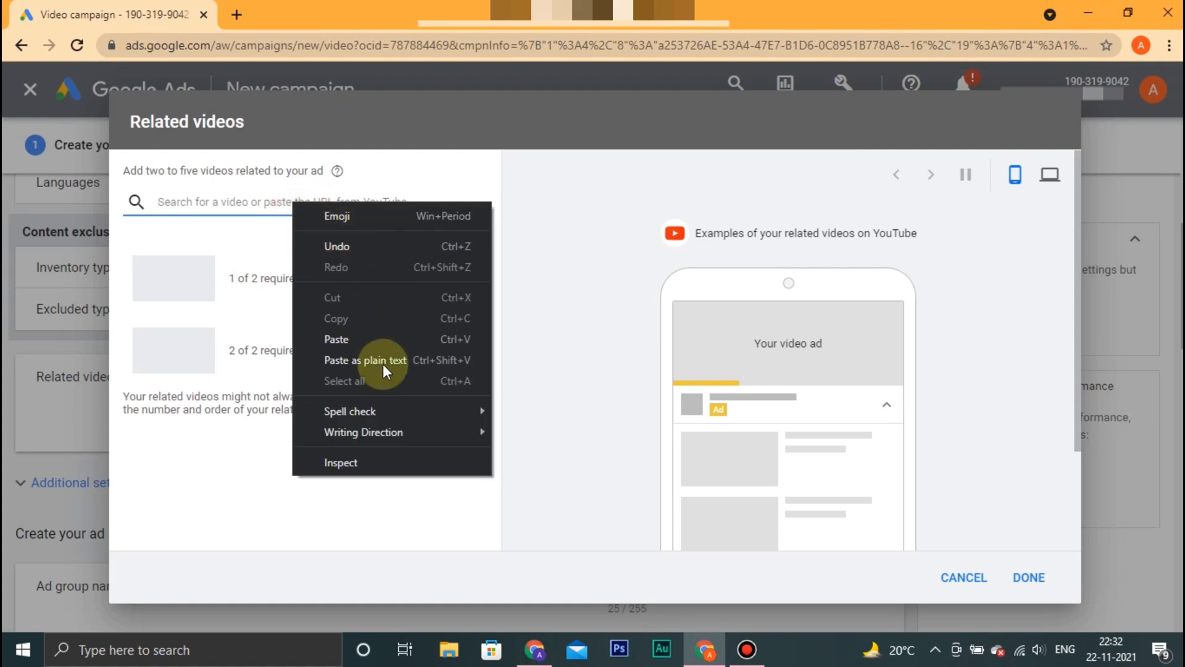
pyautogui.click(366, 340)
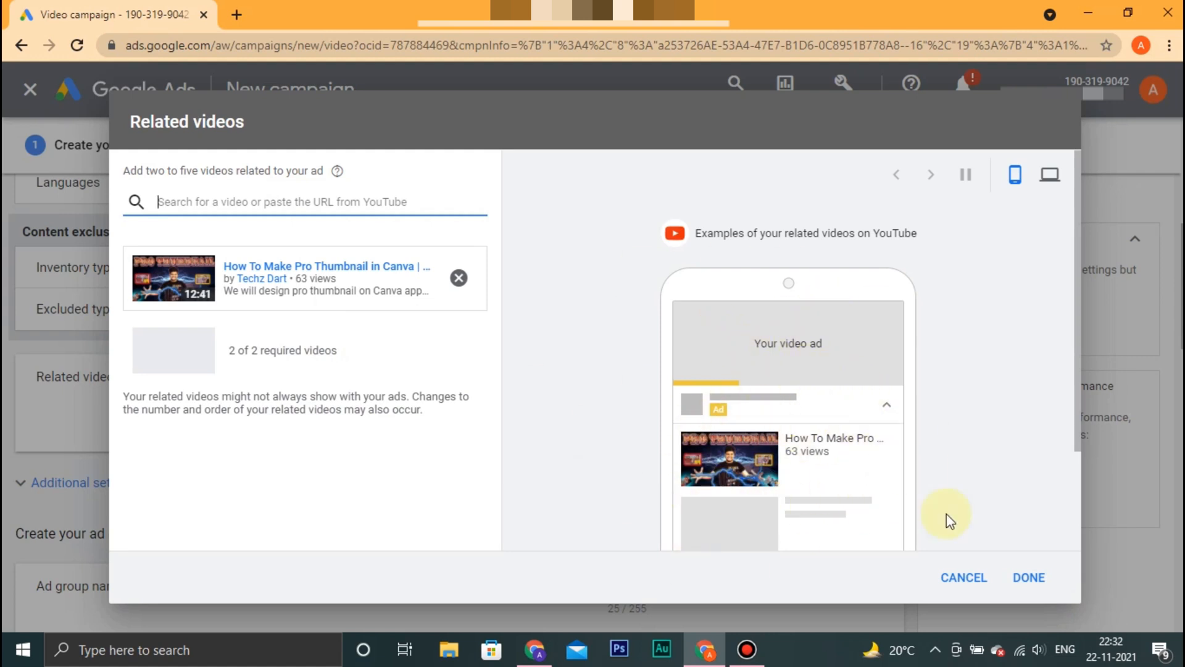
pyautogui.click(1029, 579)
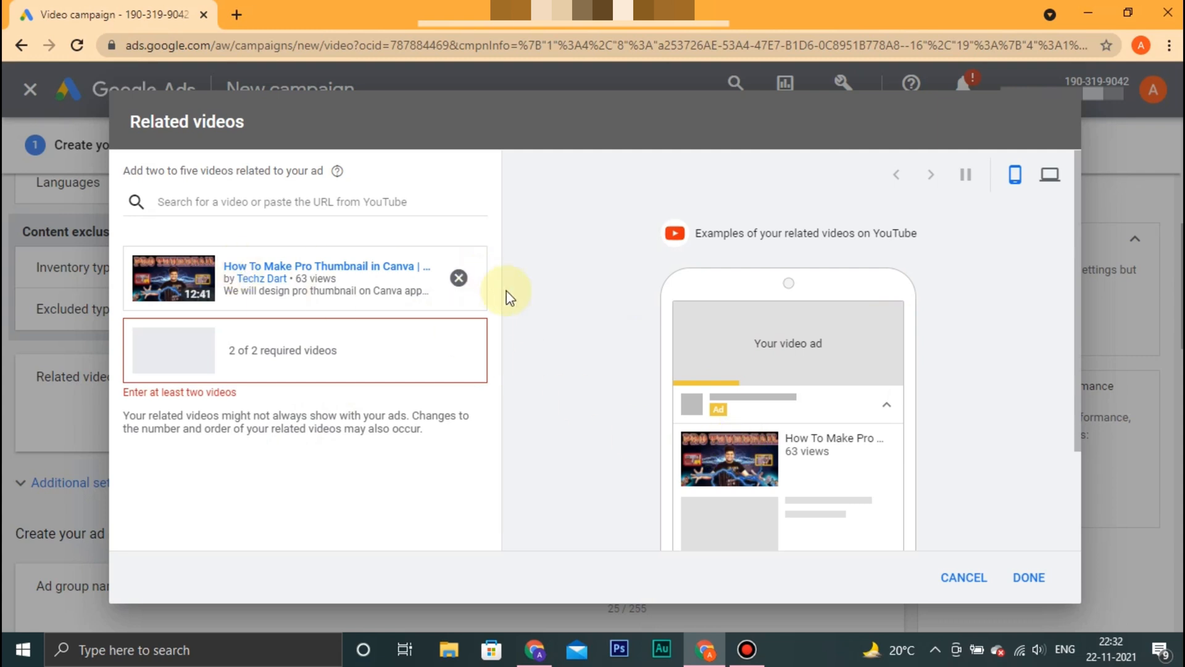
# Remove the added related video, cancel the related videos dialog and collapse its settings
pyautogui.click(459, 283)
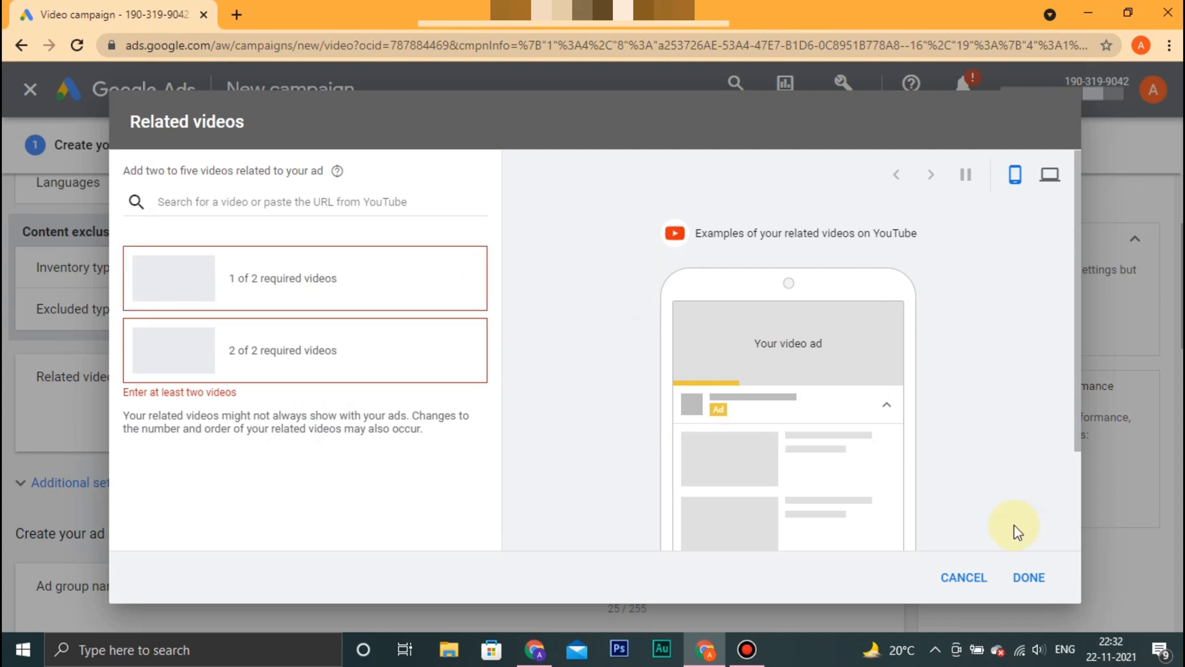
pyautogui.click(964, 577)
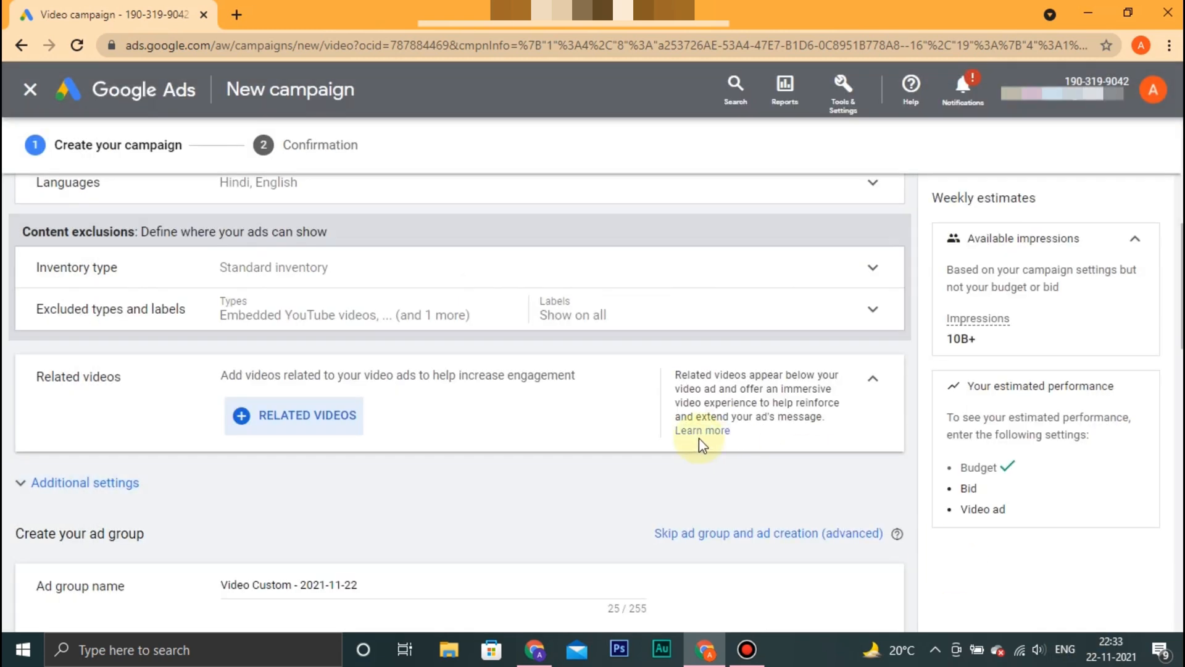
pyautogui.click(873, 384)
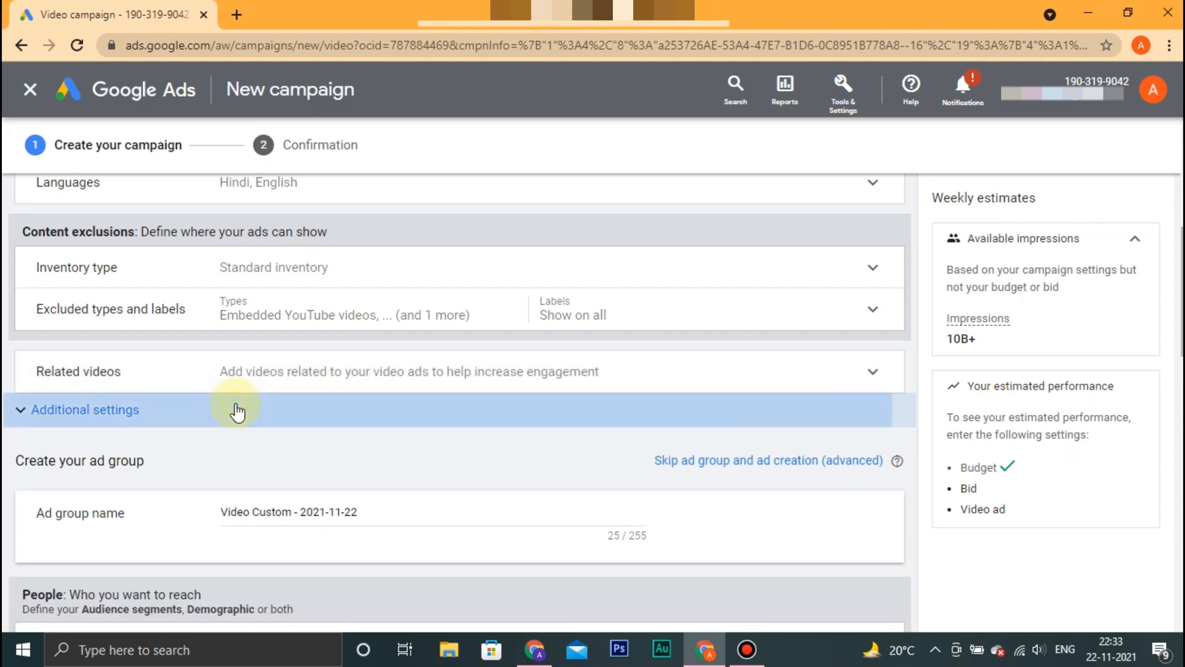
# Expand the campaign's additional settings and check the Conversions section, collapsing it again without changes
pyautogui.click(247, 409)
pyautogui.scroll(-1, 290, 405)
pyautogui.click(413, 361)
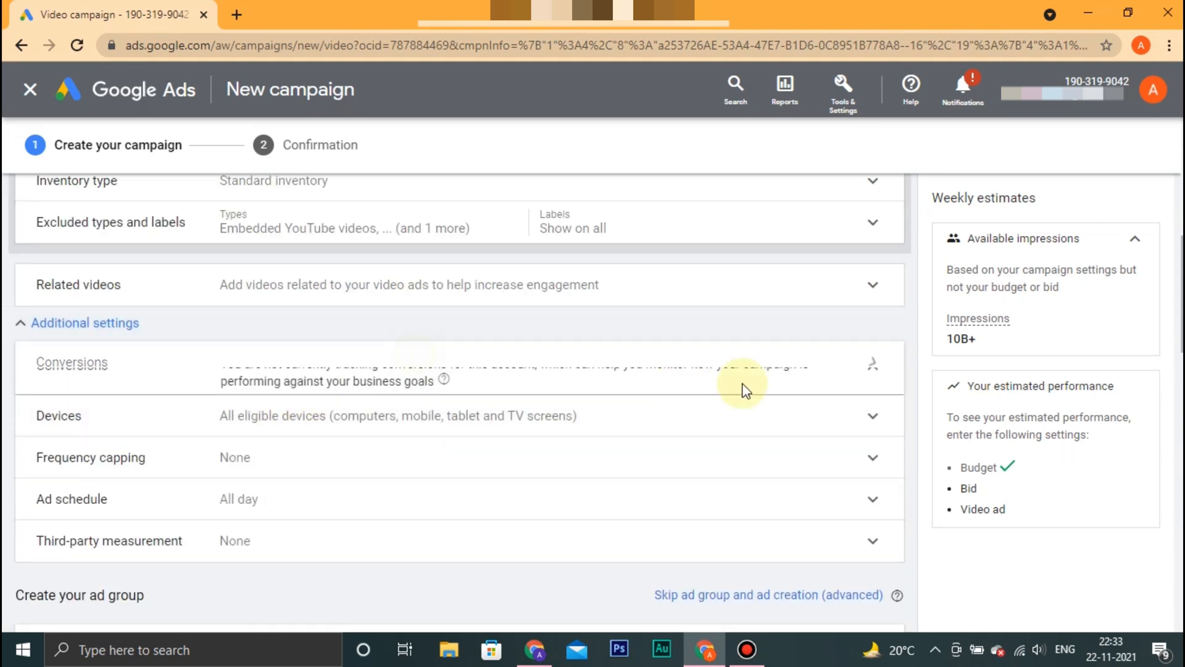
pyautogui.click(871, 380)
# Set specific device targeting to Mobile Phones only, excluding Computers, Tablets and TV screens
pyautogui.scroll(-1, 688, 423)
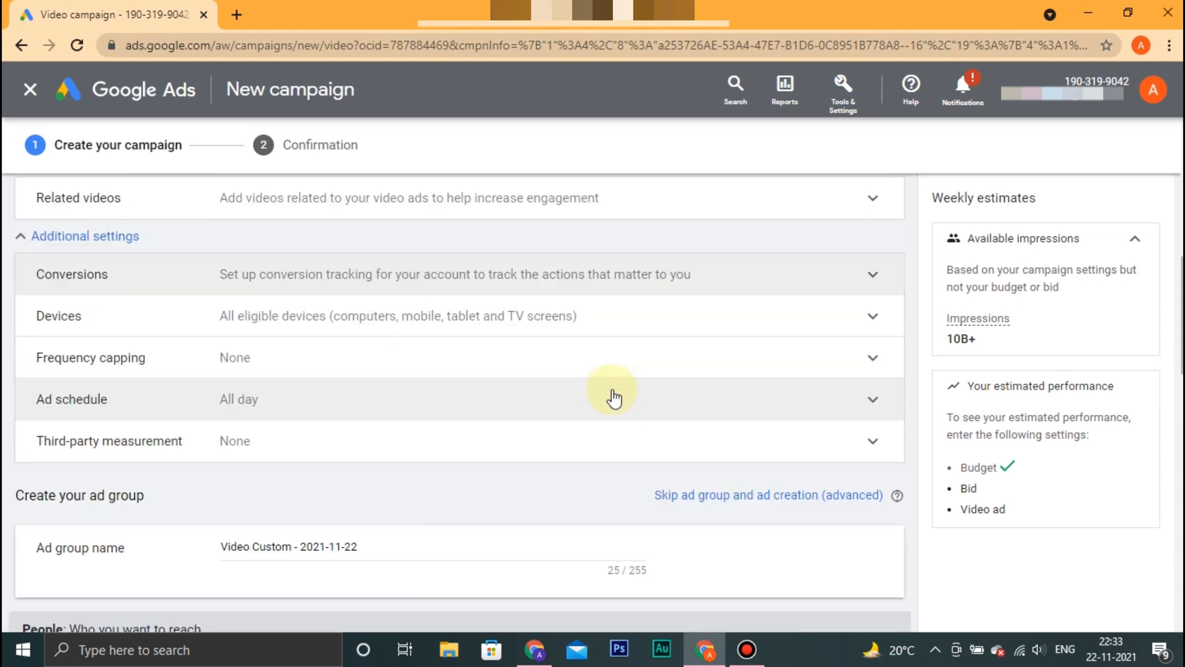
pyautogui.click(820, 328)
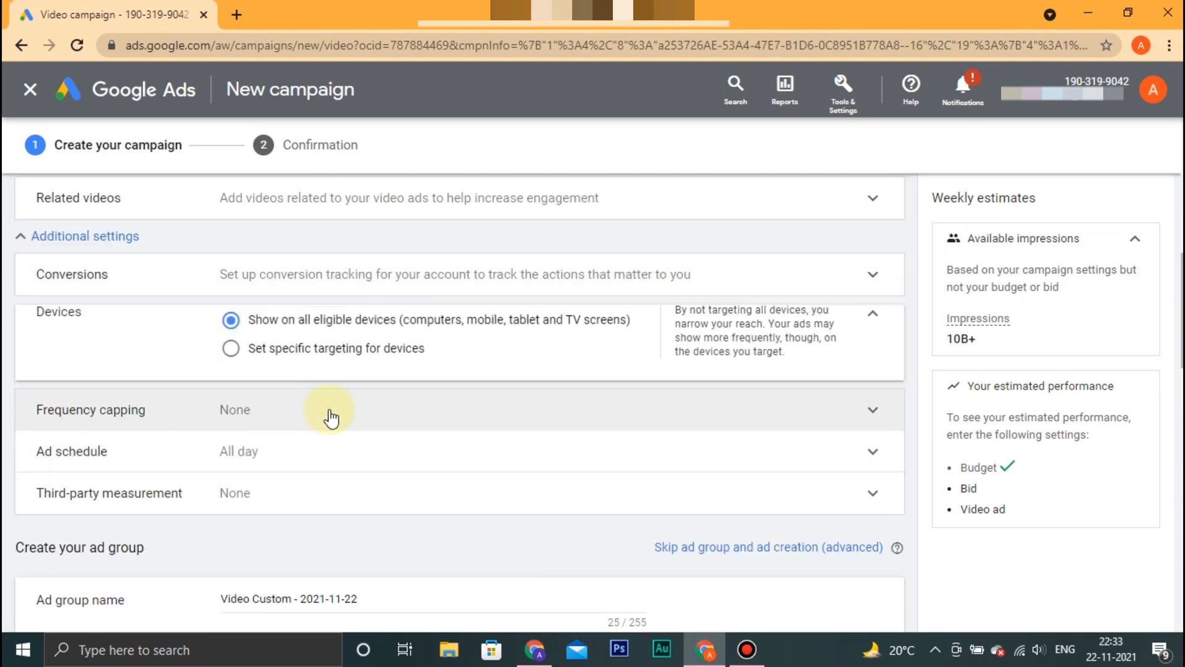
pyautogui.click(262, 370)
pyautogui.scroll(-1, 266, 379)
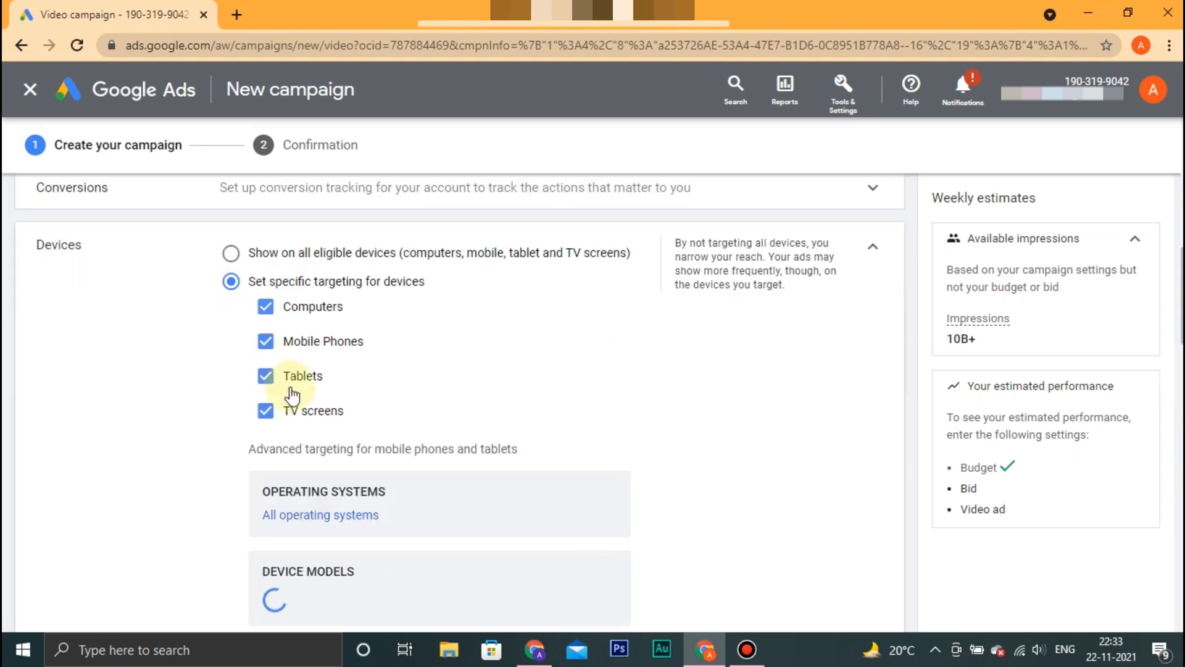
pyautogui.click(266, 378)
pyautogui.click(266, 411)
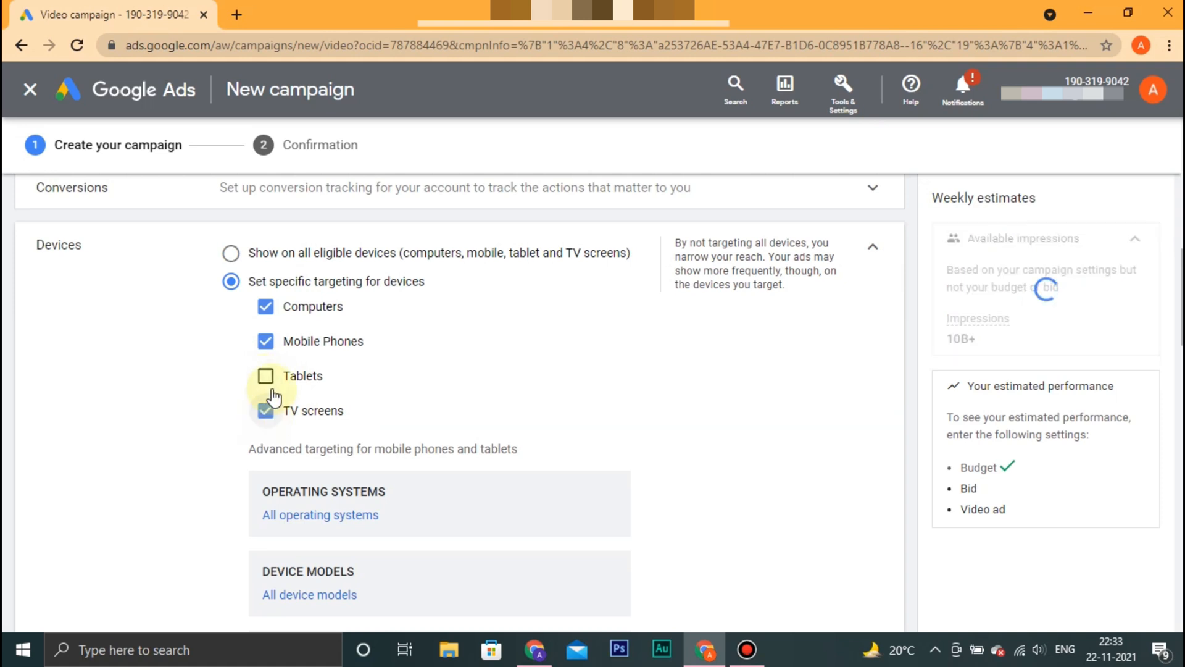
pyautogui.click(266, 307)
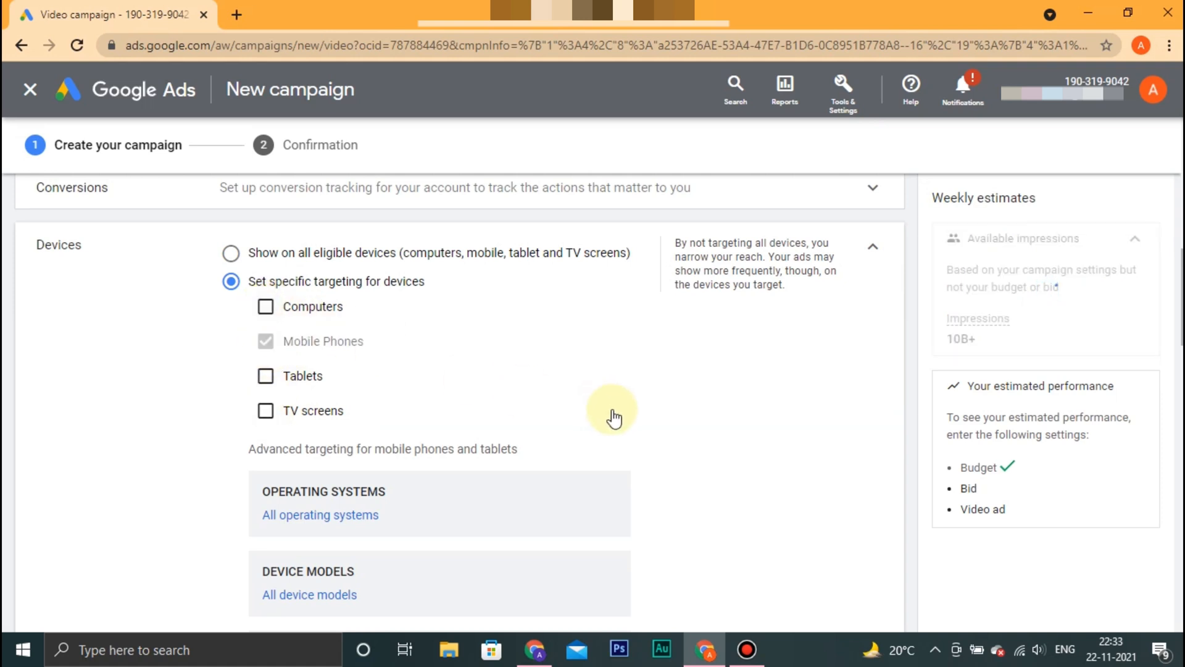
# Collapse the device settings and cap the campaign's impression frequency at 2 per month
pyautogui.click(873, 253)
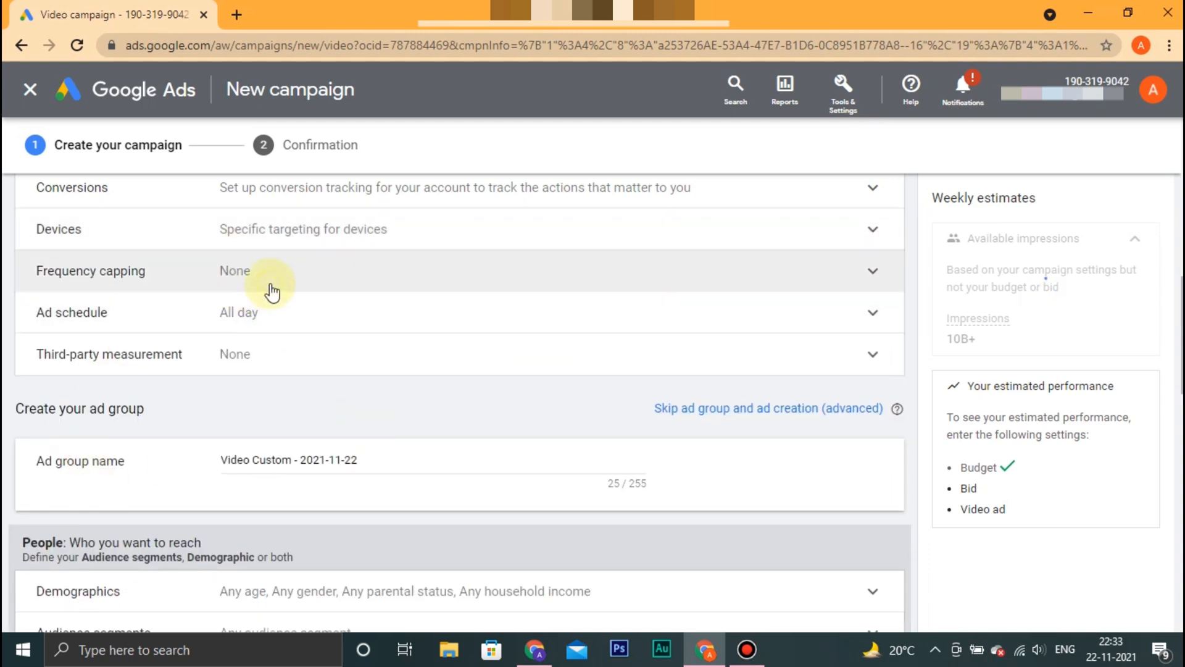
pyautogui.click(272, 275)
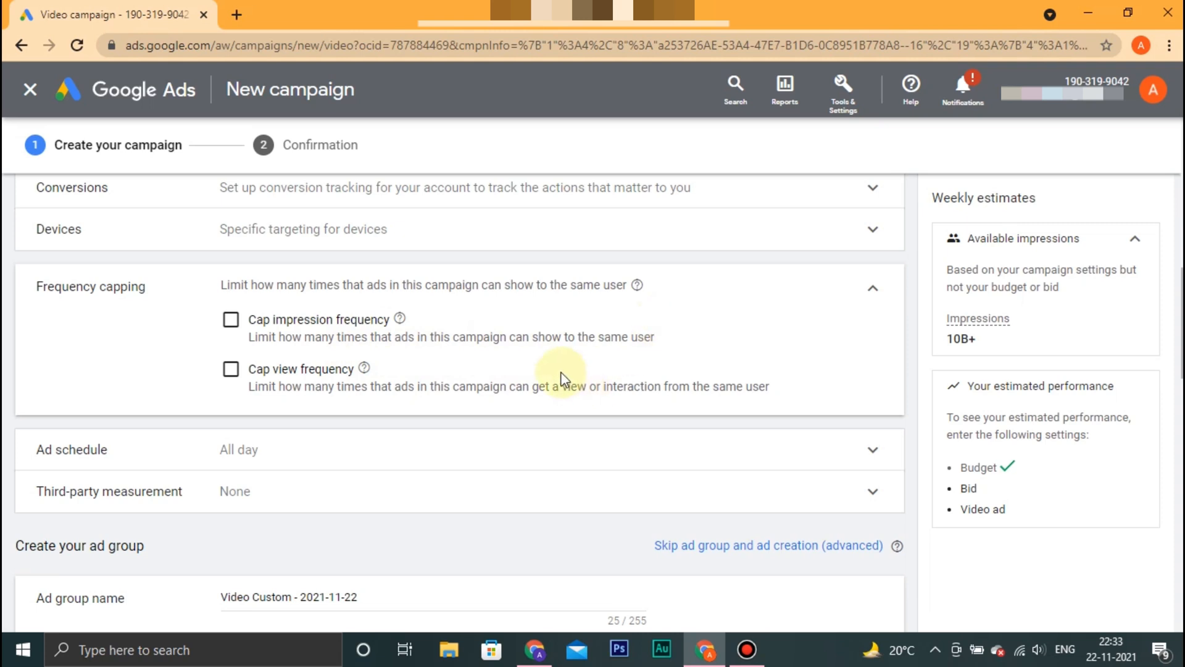
pyautogui.click(232, 321)
pyautogui.click(492, 405)
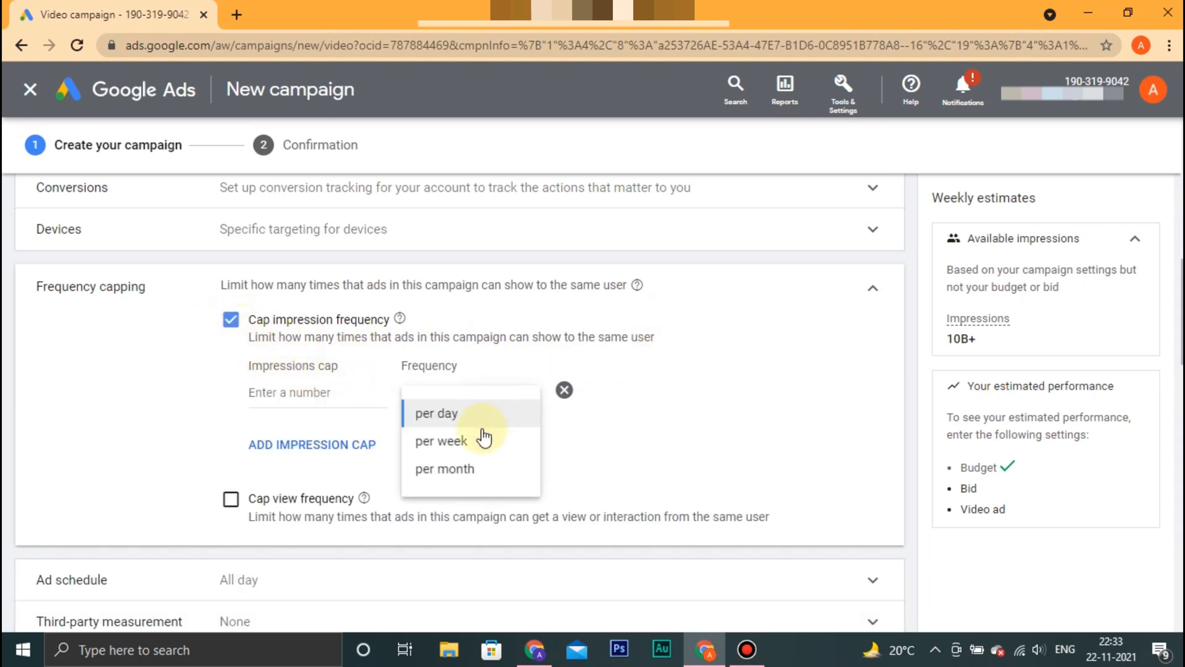
pyautogui.click(453, 464)
pyautogui.click(278, 398)
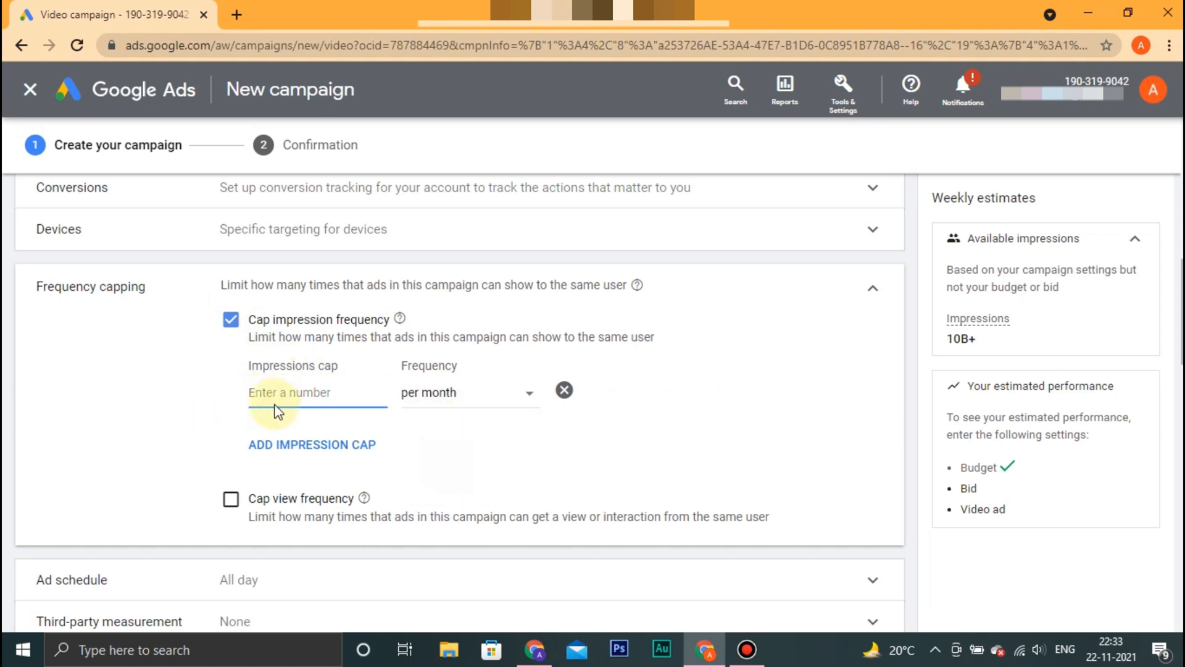
pyautogui.write('2')
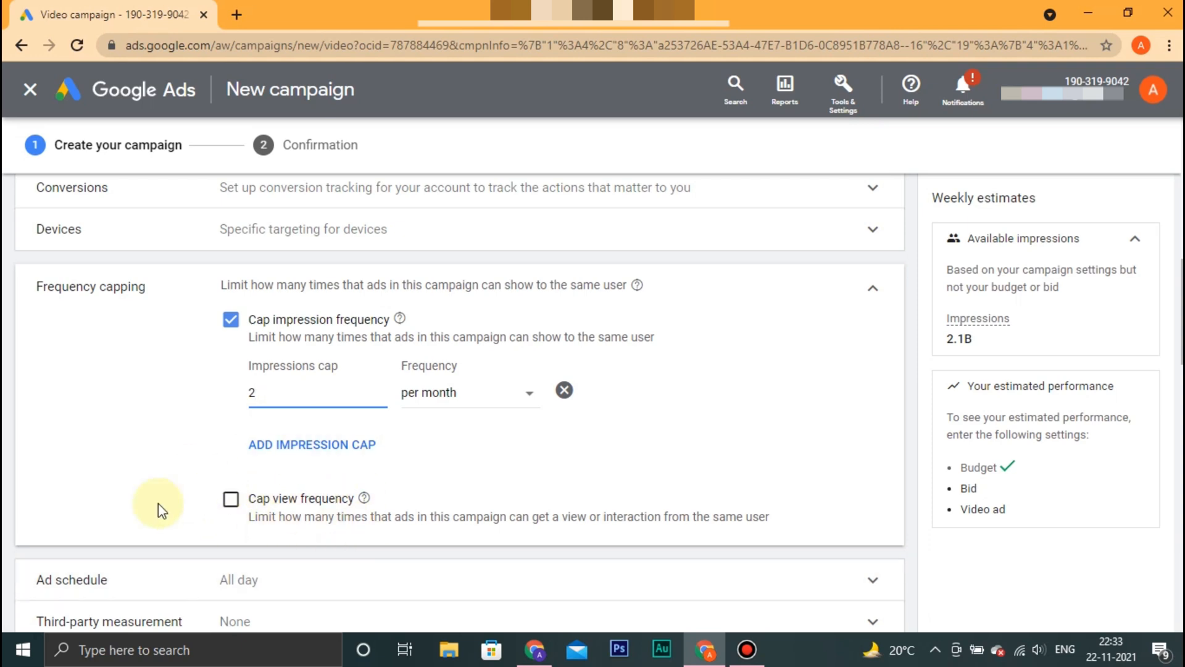
# Cap the campaign's view frequency at 2 per month and collapse the frequency capping settings
pyautogui.click(231, 499)
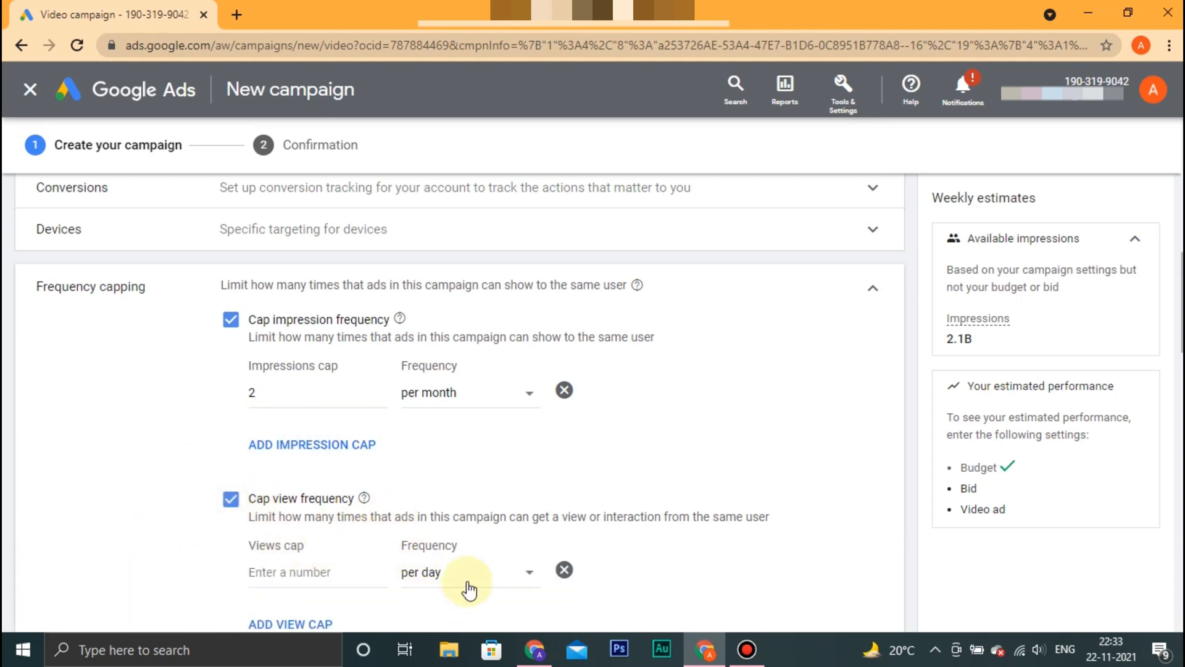
pyautogui.scroll(-1, 481, 555)
pyautogui.click(479, 491)
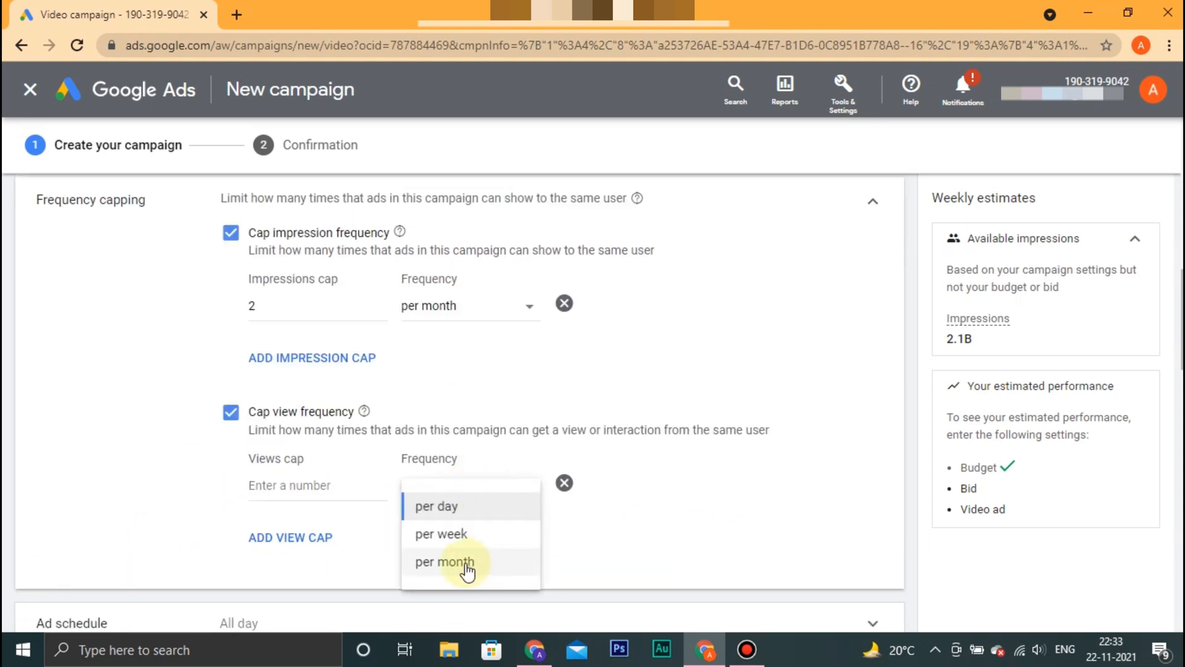
pyautogui.click(460, 546)
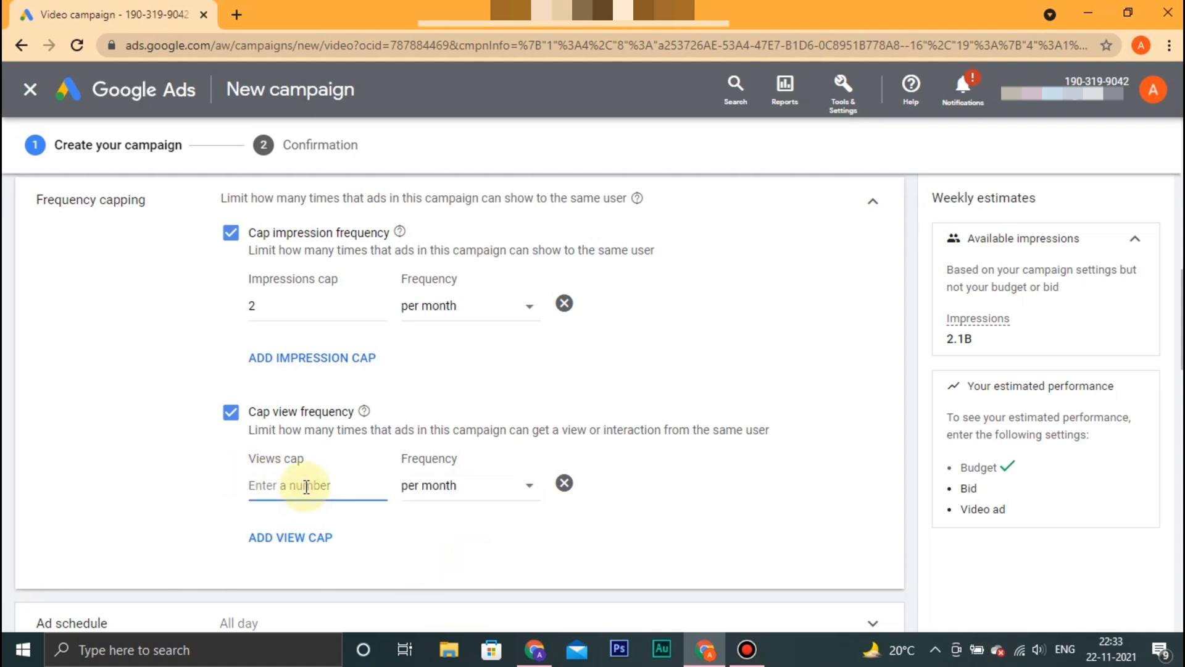
pyautogui.write('2')
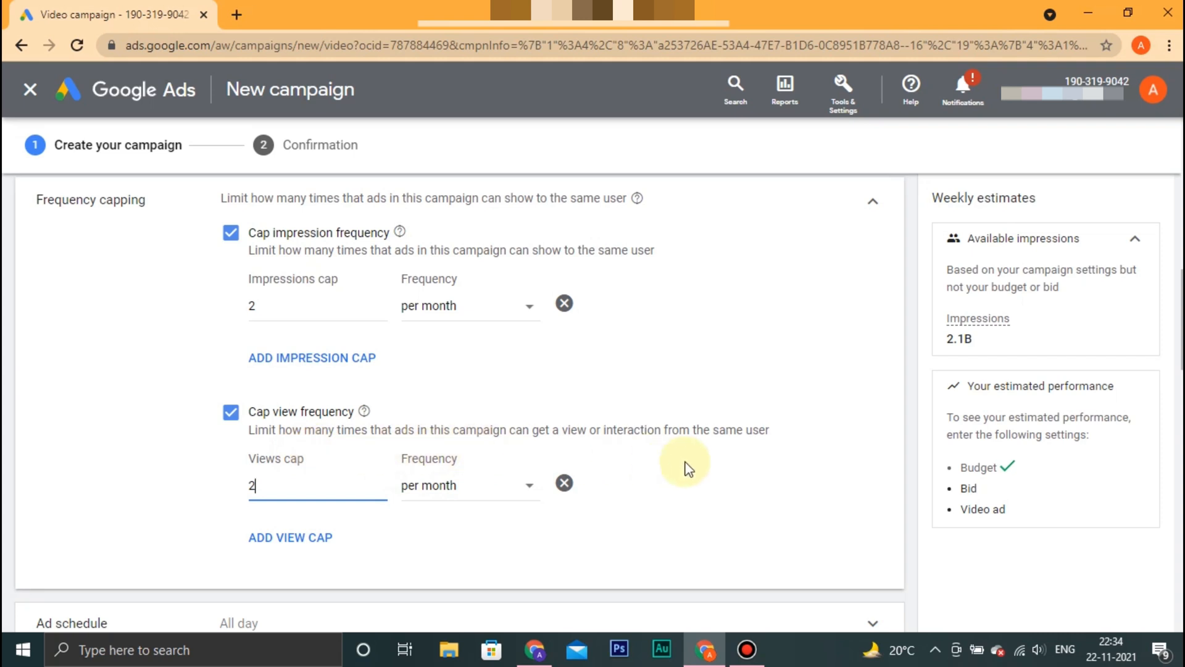
pyautogui.click(876, 202)
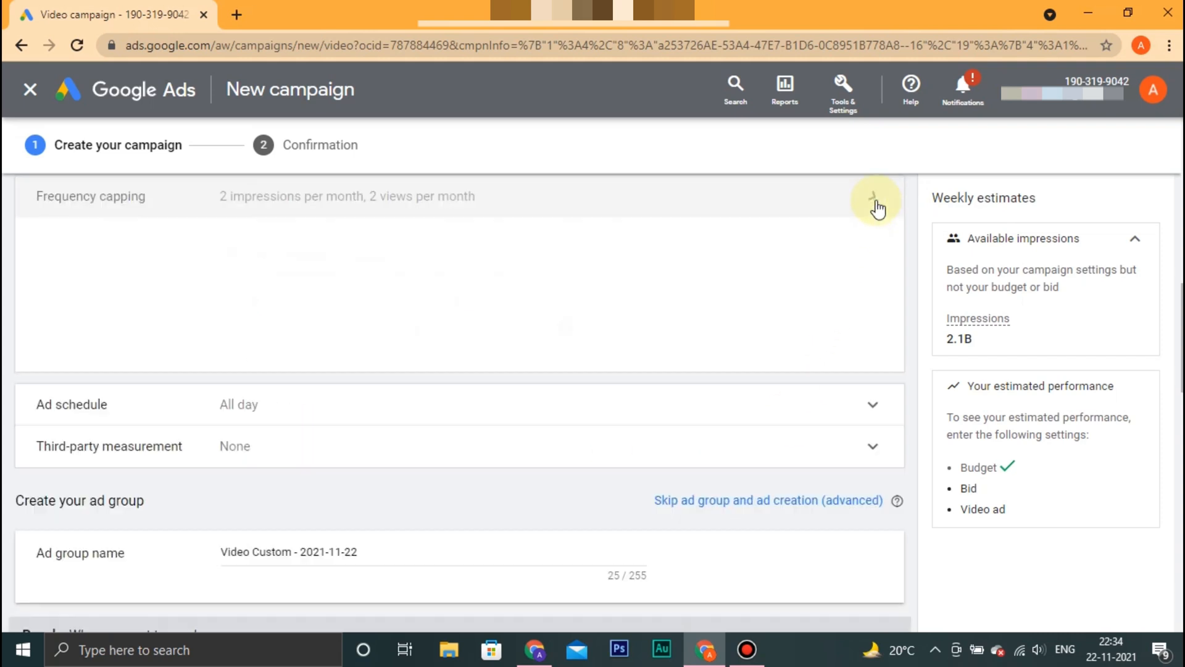
# Check the ad schedule without changing it and rename the ad group as "test 2"
pyautogui.click(383, 237)
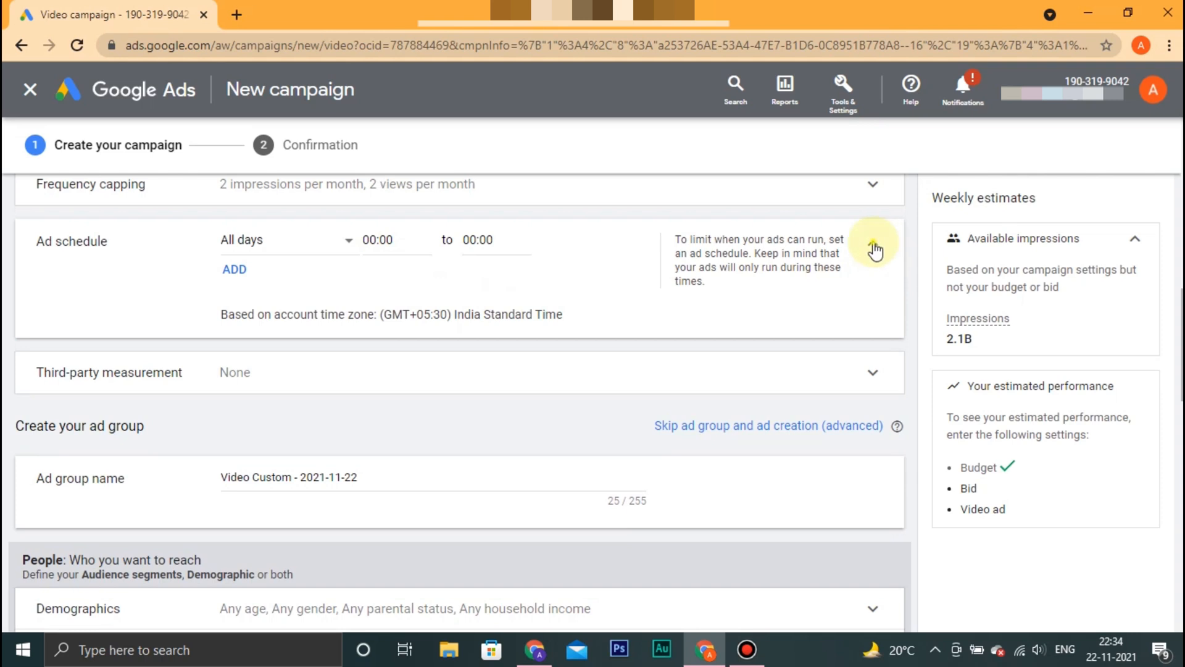
pyautogui.click(875, 250)
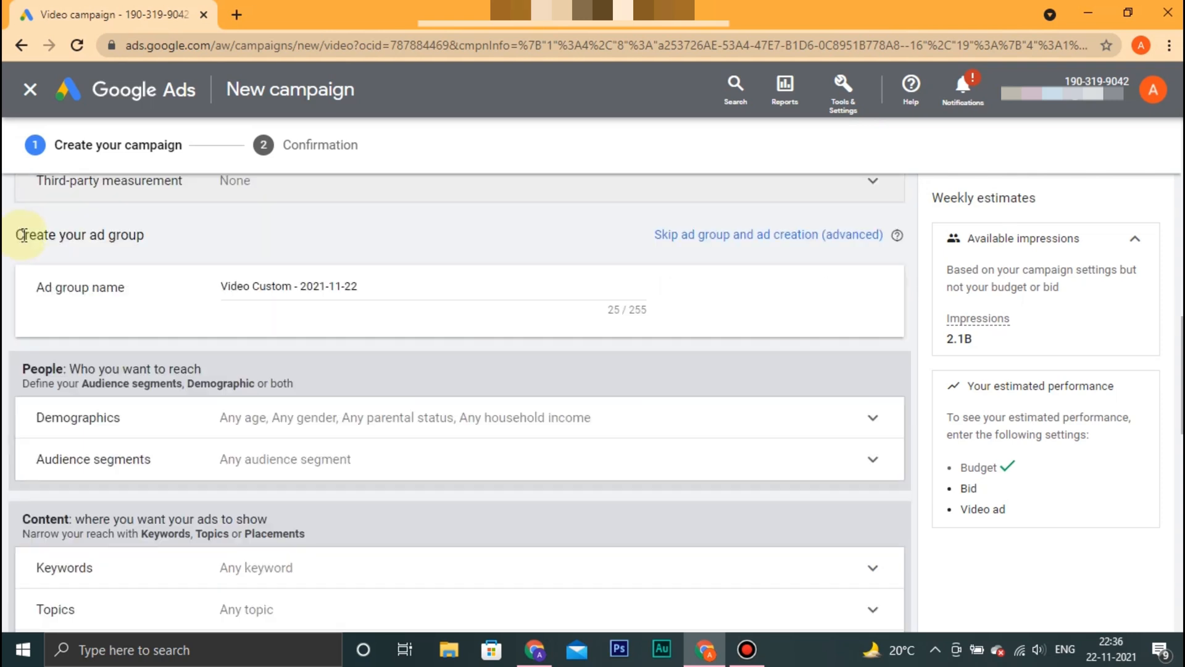
pyautogui.moveTo(19, 235); pyautogui.dragTo(150, 241)
pyautogui.moveTo(375, 287); pyautogui.dragTo(220, 315)
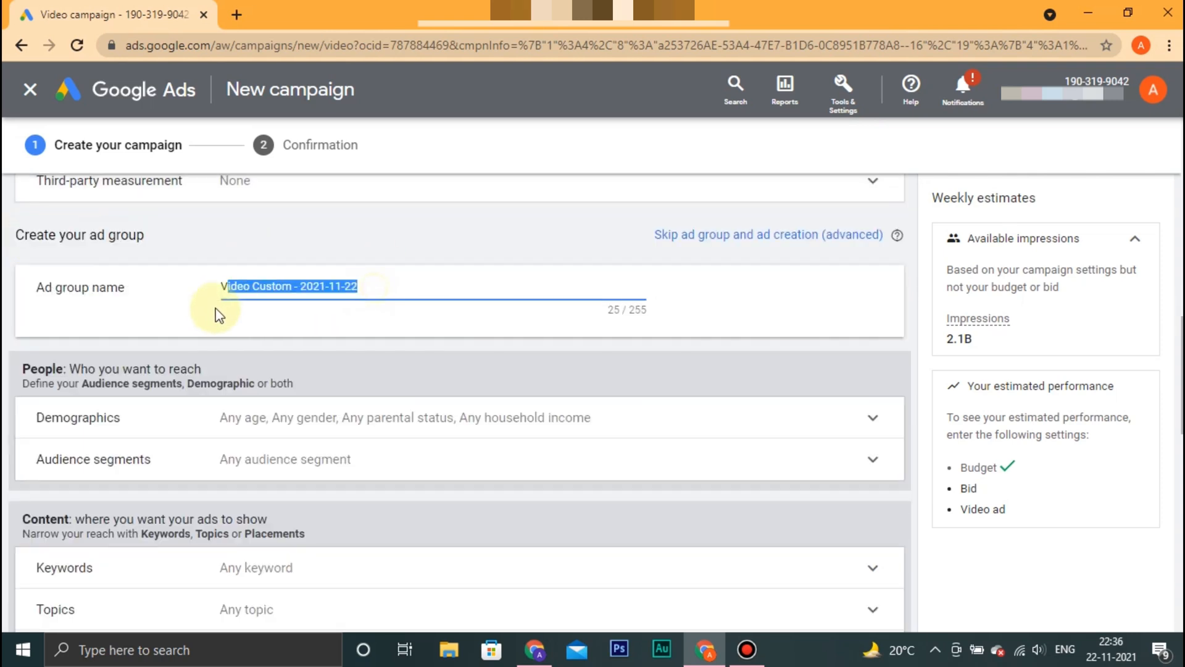
pyautogui.write('t')
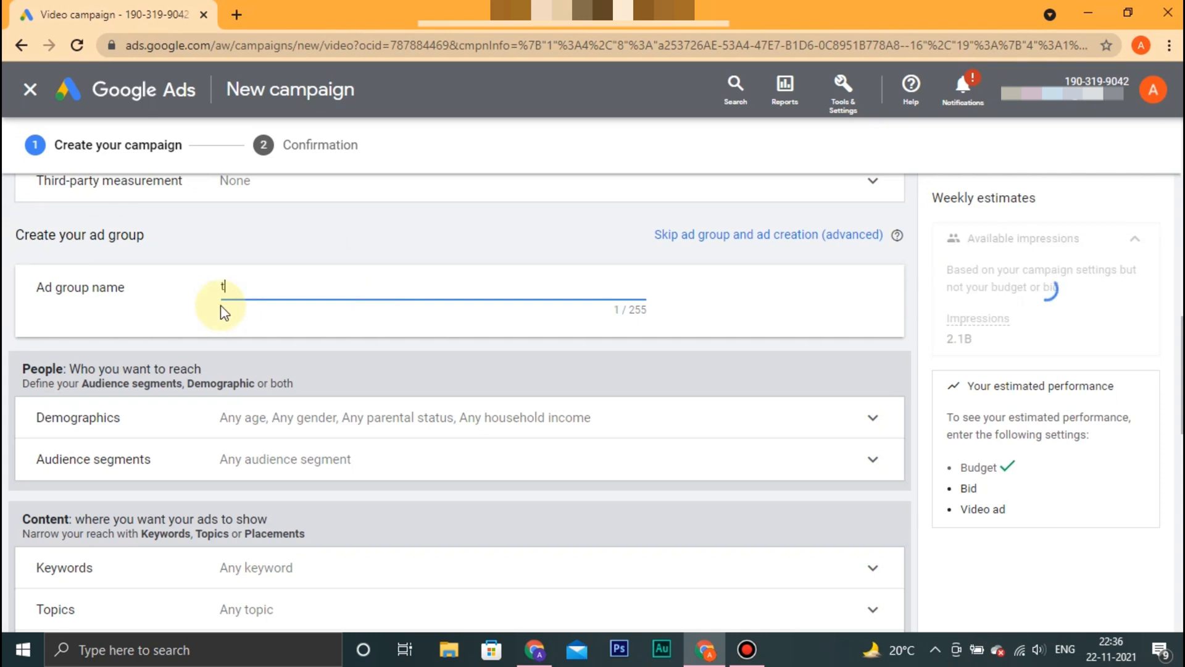
pyautogui.write('est 2')
# Restrict the ad group's gender targeting to Male by excluding Female and Unknown
pyautogui.scroll(-1, 214, 336)
pyautogui.click(216, 333)
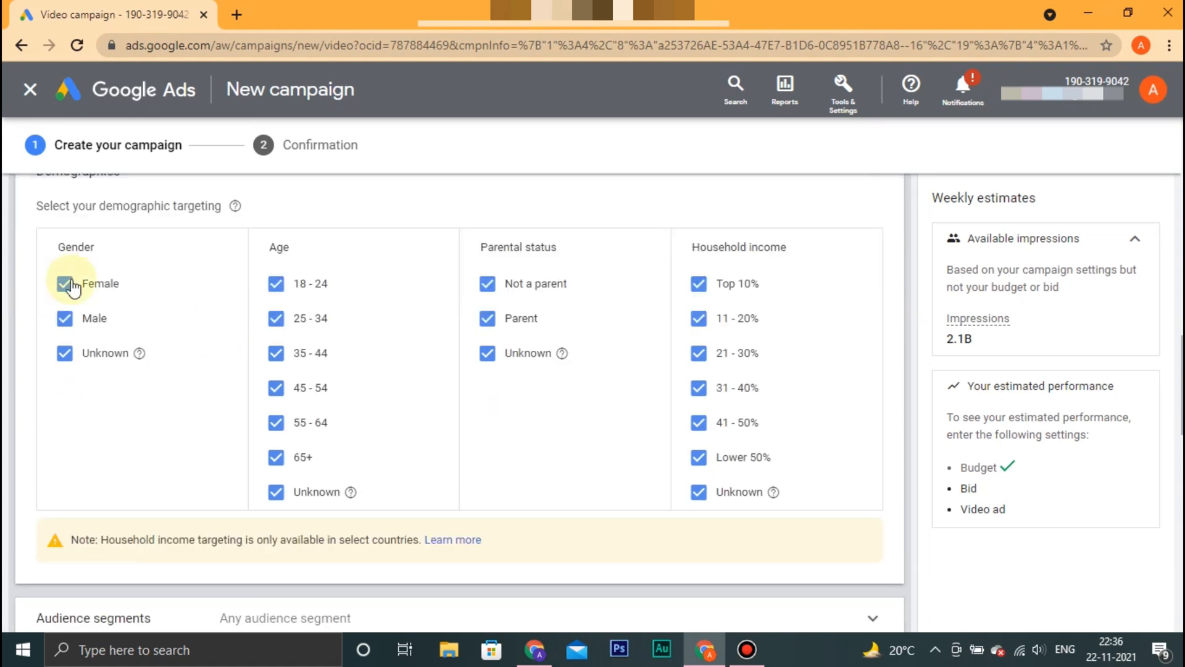
pyautogui.click(62, 283)
pyautogui.click(65, 353)
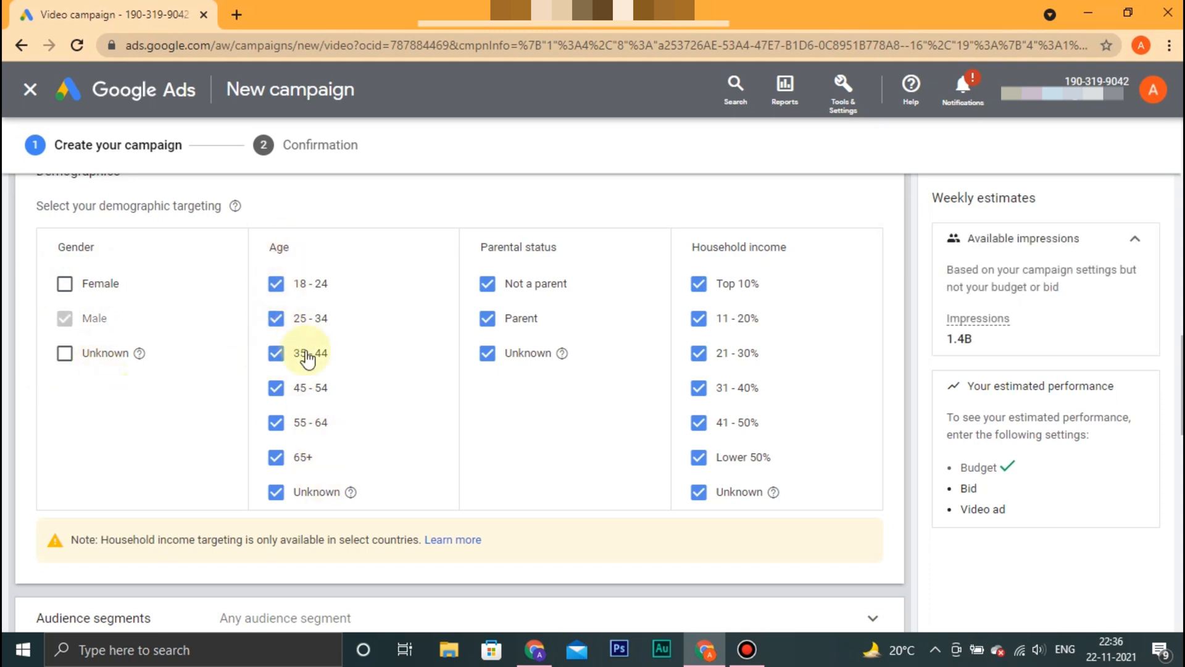
# Limit age targeting to 18 - 24 and 25 - 34 by excluding all other age groups, and collapse the demographics
pyautogui.click(276, 358)
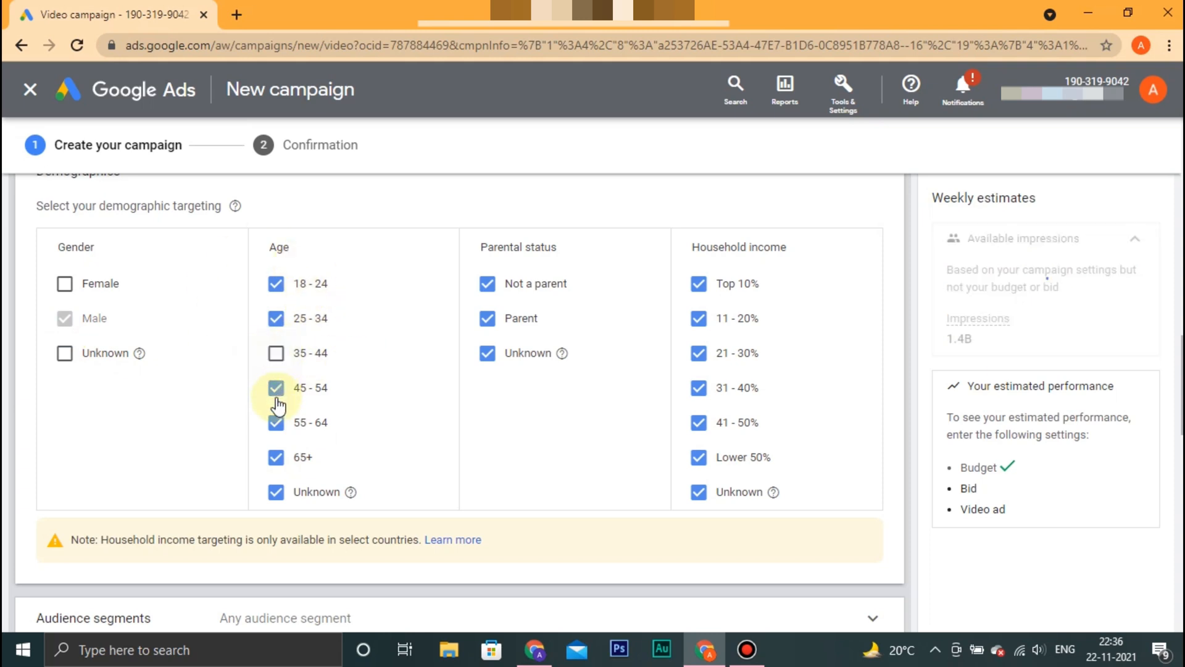
pyautogui.click(277, 395)
pyautogui.click(276, 424)
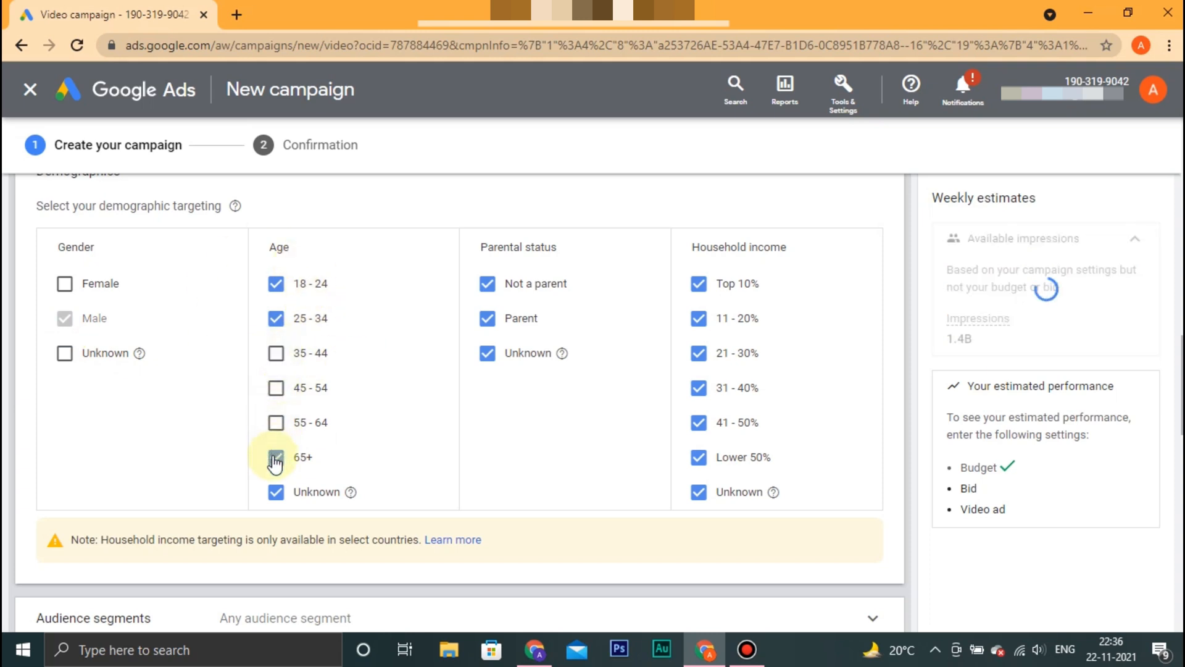
pyautogui.click(279, 470)
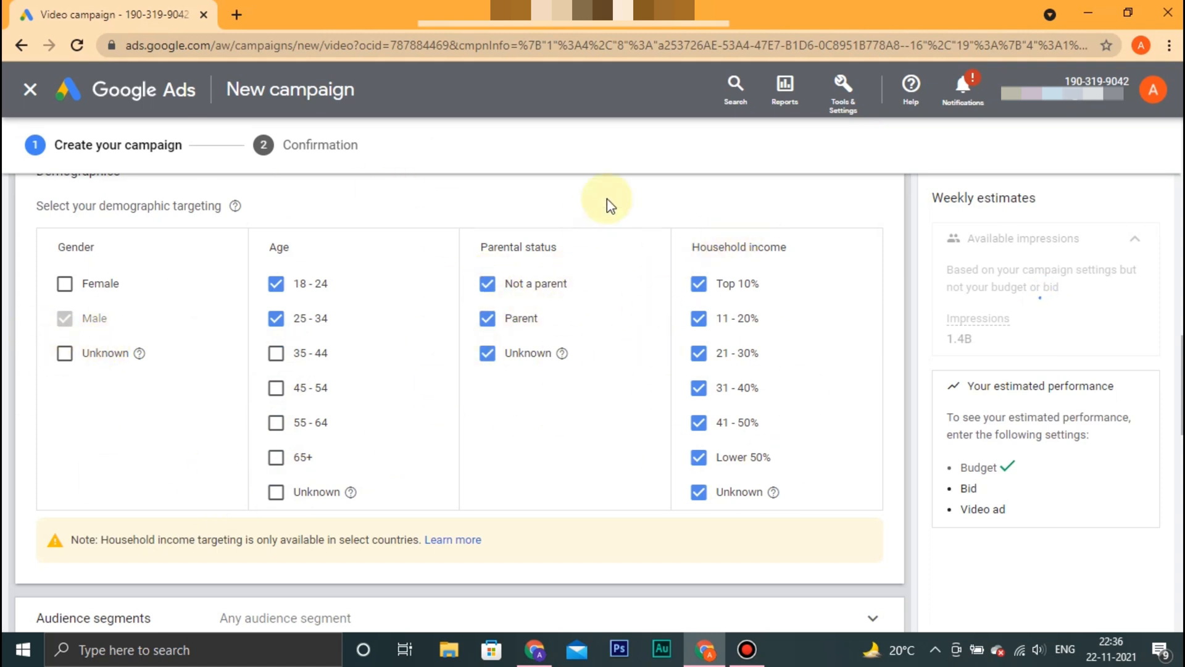
pyautogui.scroll(1, 676, 262)
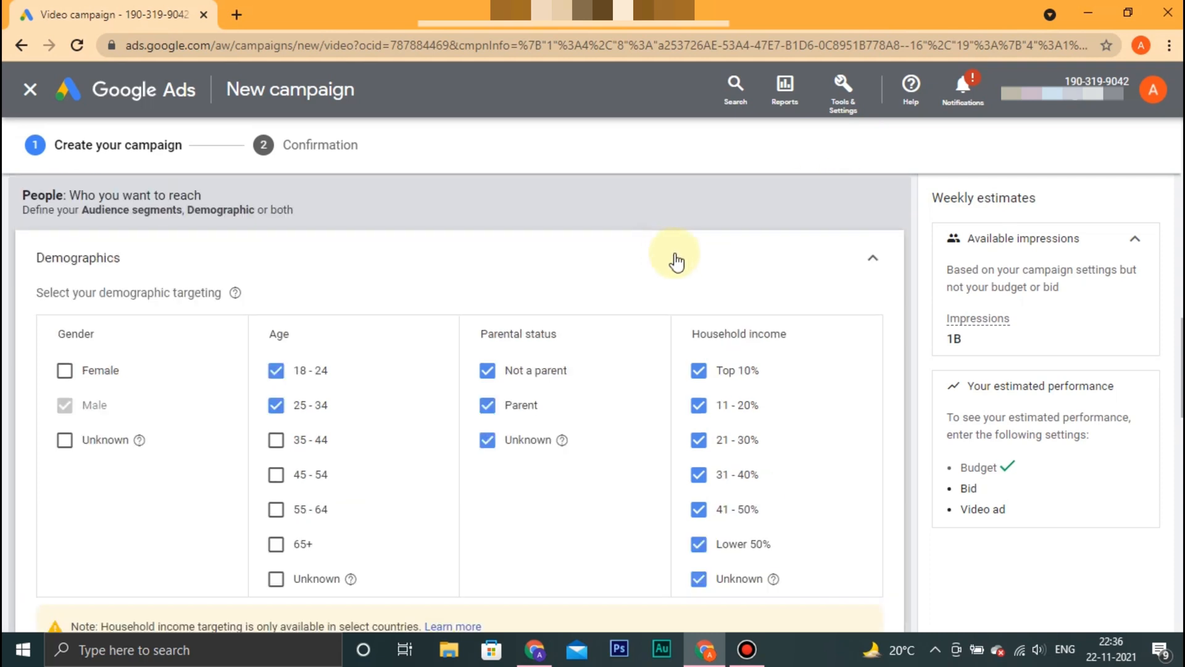
pyautogui.click(874, 262)
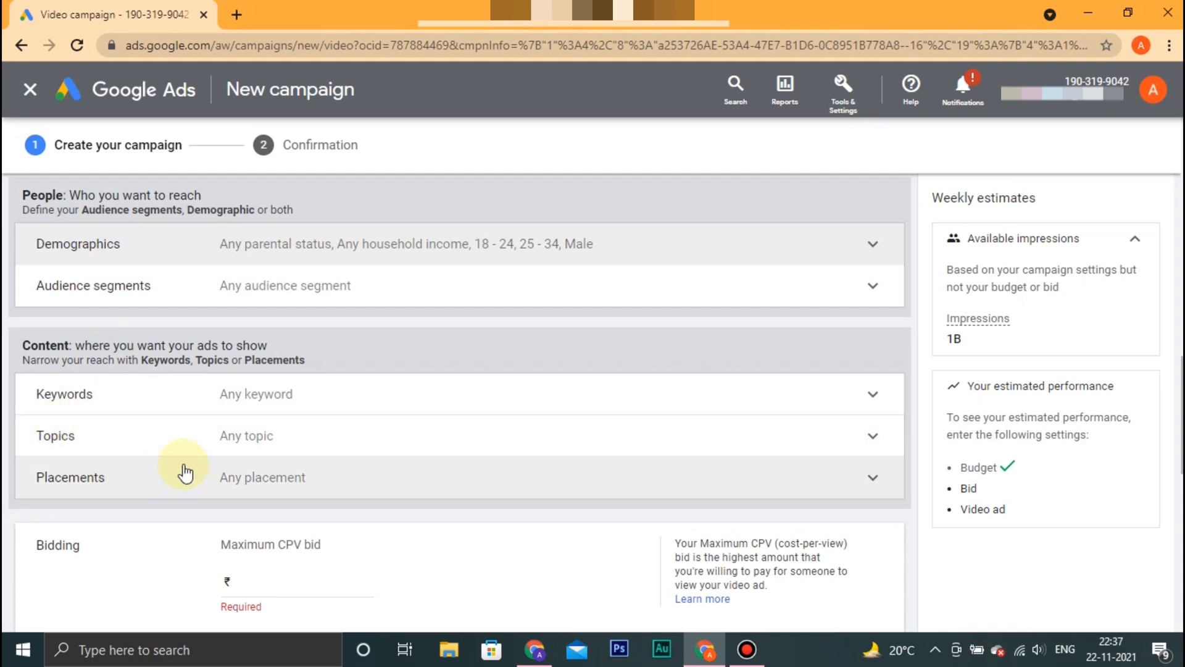
# Browse the audience segment categories and examine the affinity segments for interests and habits, selecting none and collapsing the section
pyautogui.click(782, 302)
pyautogui.scroll(-1, 361, 423)
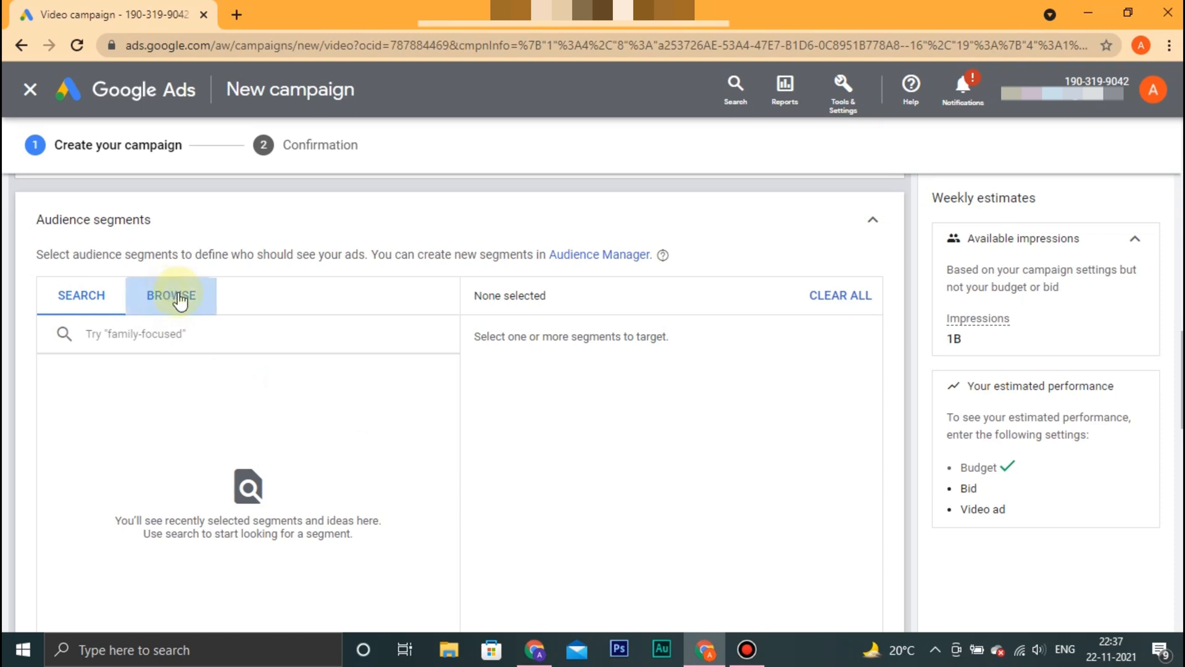
pyautogui.click(179, 302)
pyautogui.scroll(-1, 378, 389)
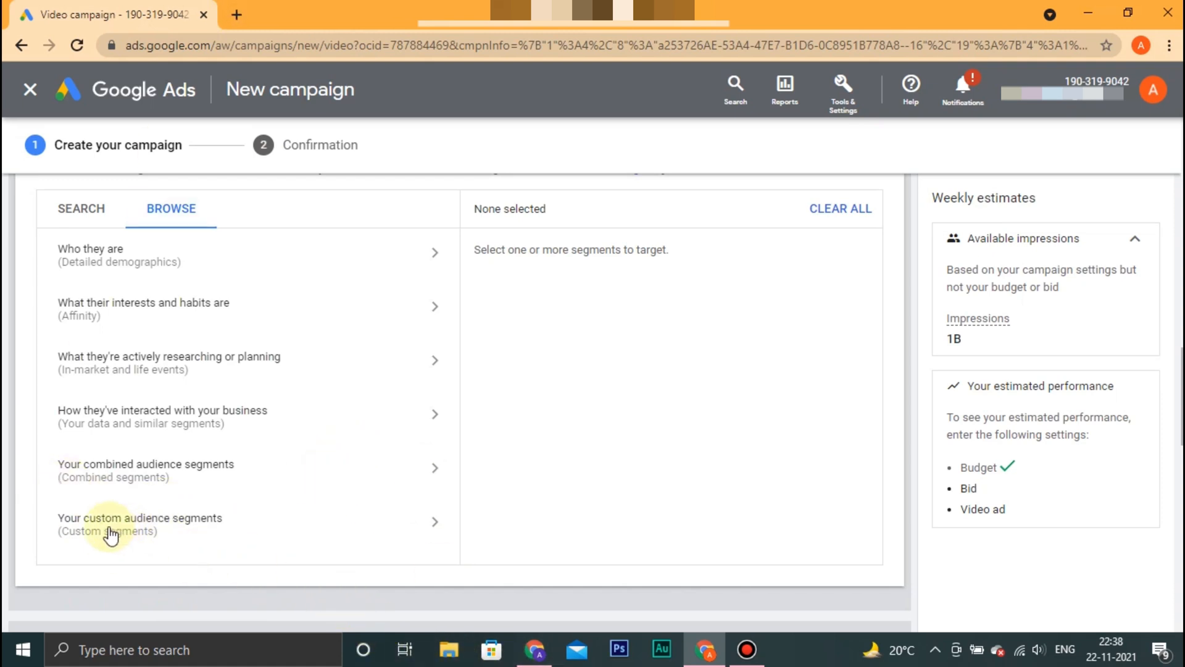
pyautogui.click(245, 311)
pyautogui.scroll(-5, 230, 399)
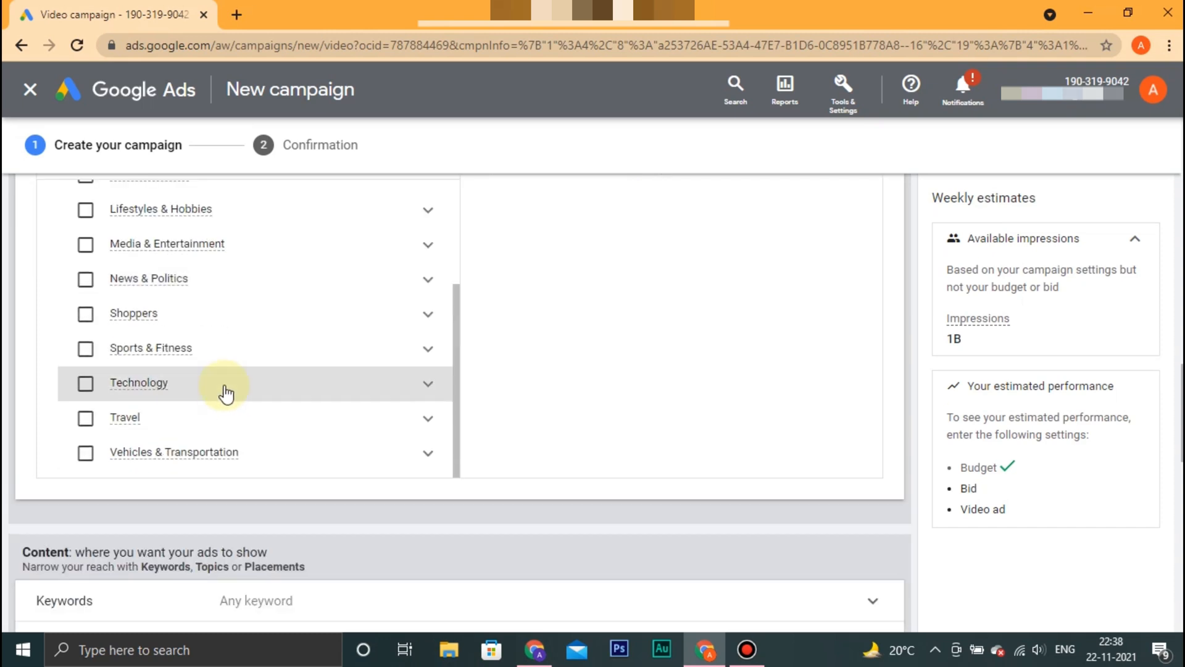
pyautogui.scroll(-3, 225, 386)
pyautogui.scroll(8, 225, 387)
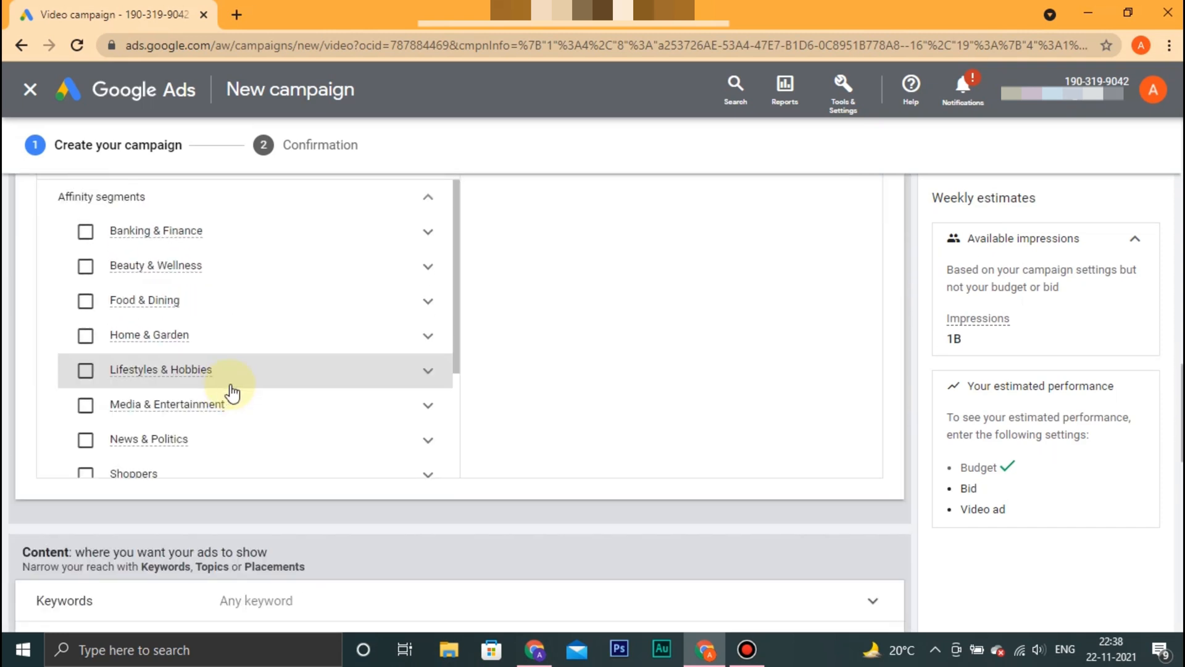
pyautogui.scroll(3, 232, 392)
pyautogui.scroll(-3, 232, 393)
pyautogui.scroll(2, 232, 393)
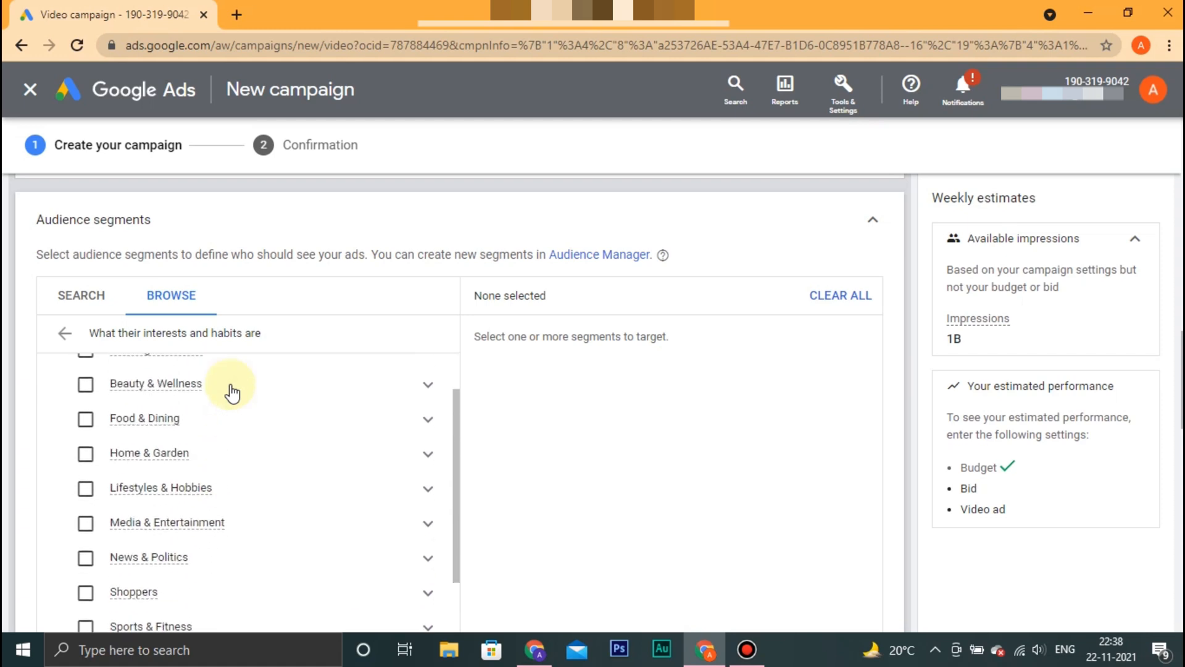
pyautogui.scroll(-3, 232, 392)
pyautogui.scroll(4, 232, 393)
pyautogui.scroll(-4, 232, 389)
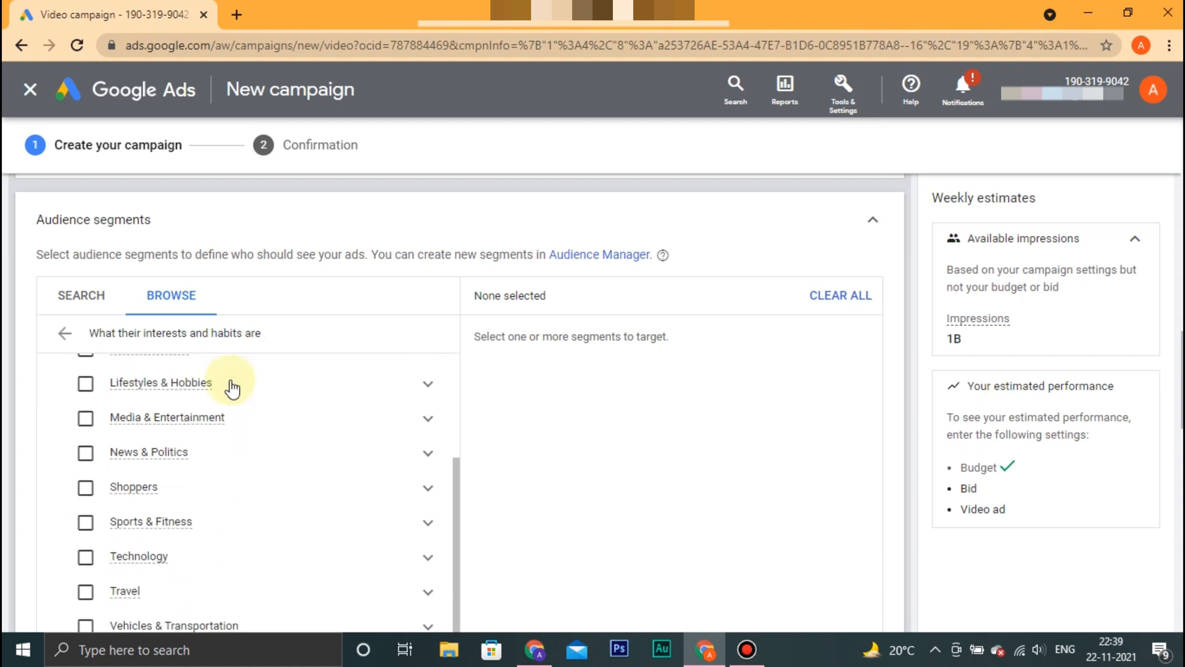
pyautogui.scroll(5, 283, 450)
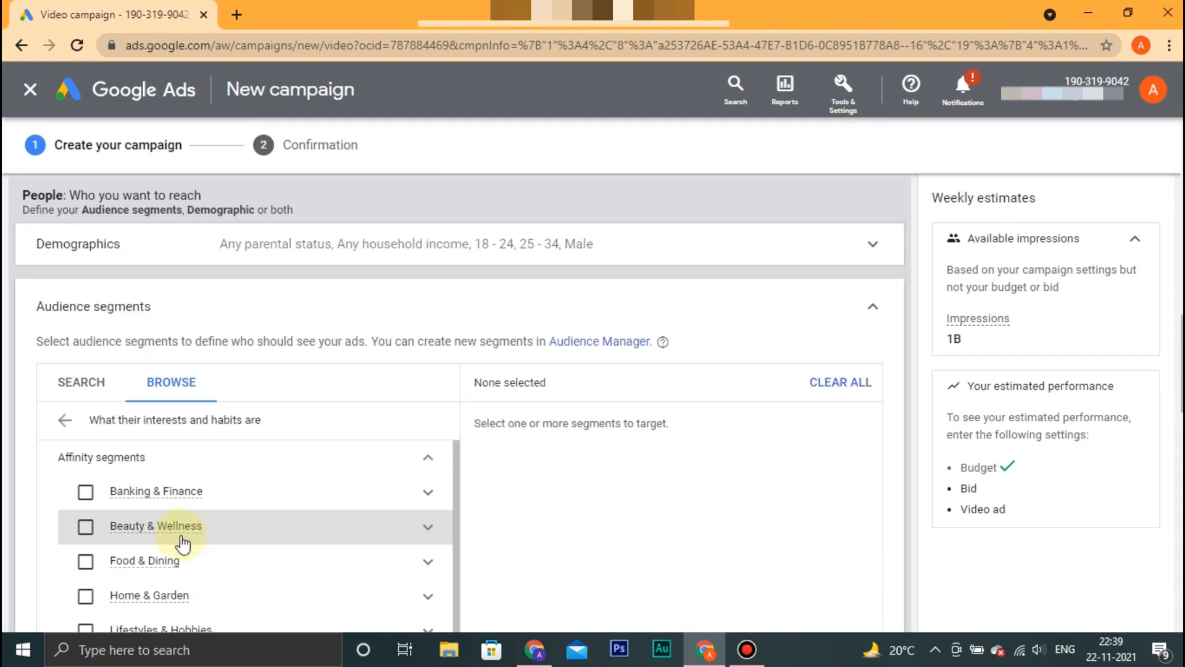
pyautogui.click(874, 309)
pyautogui.scroll(-3, 371, 395)
pyautogui.scroll(3, 203, 333)
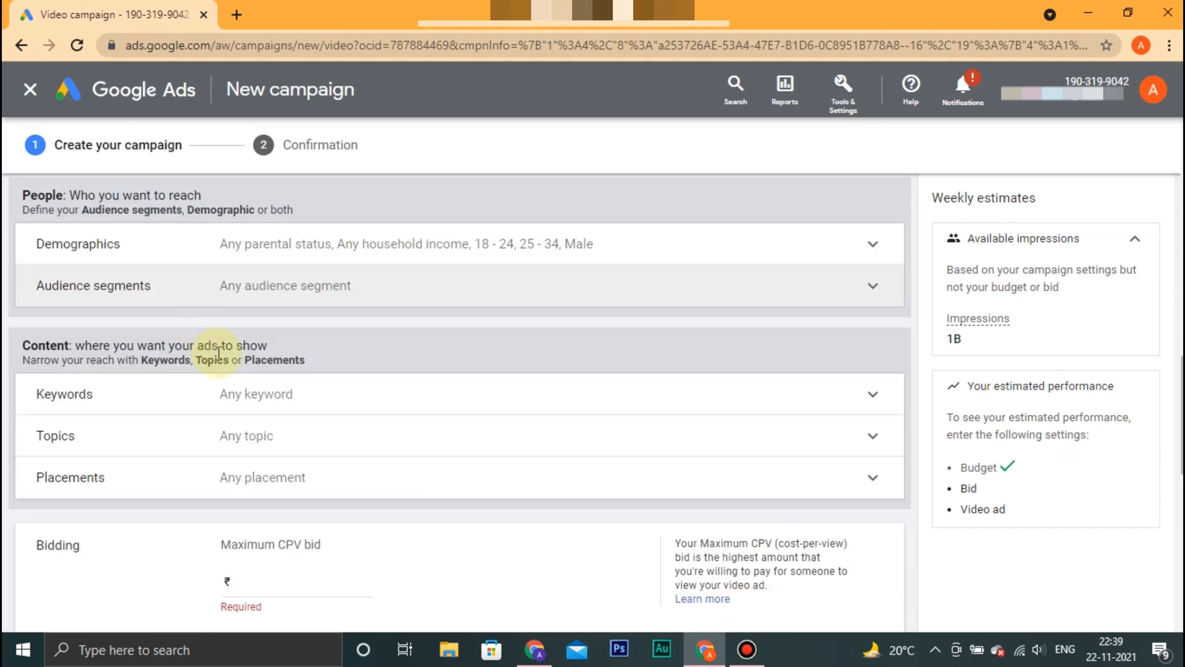
# Add the keyword phrase "how to make a thumbnail in canva" with its spelling corrected, and collapse the keyword settings
pyautogui.click(423, 399)
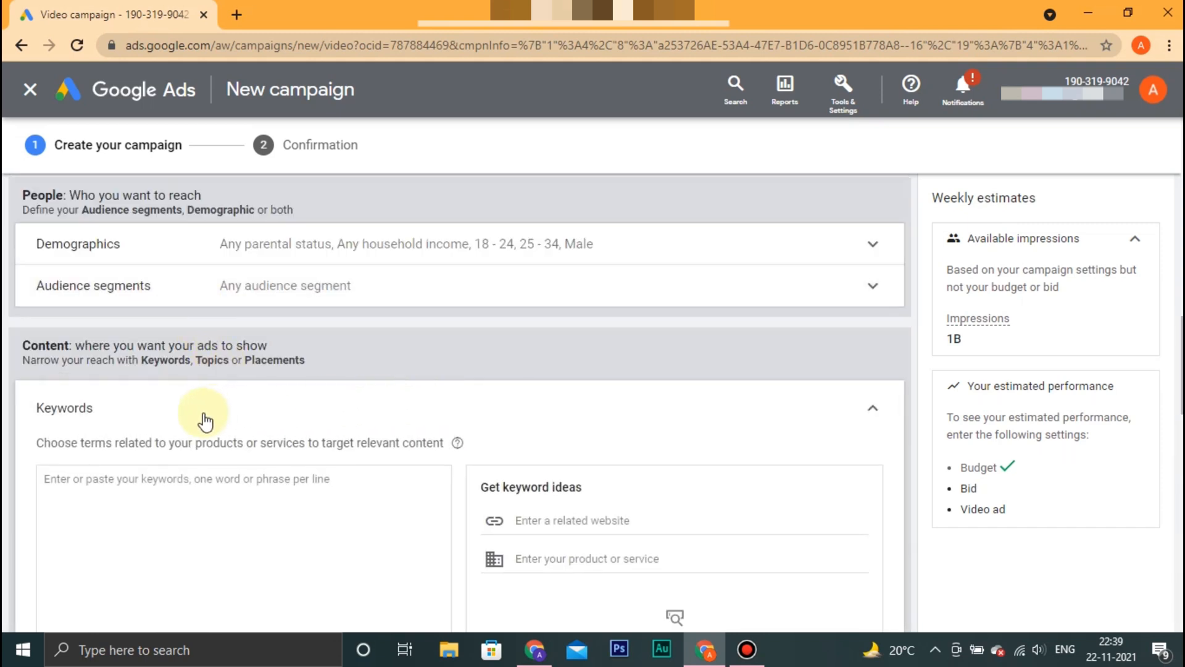
pyautogui.scroll(-3, 206, 421)
pyautogui.click(209, 404)
pyautogui.write('how to make a thubnail in canva')
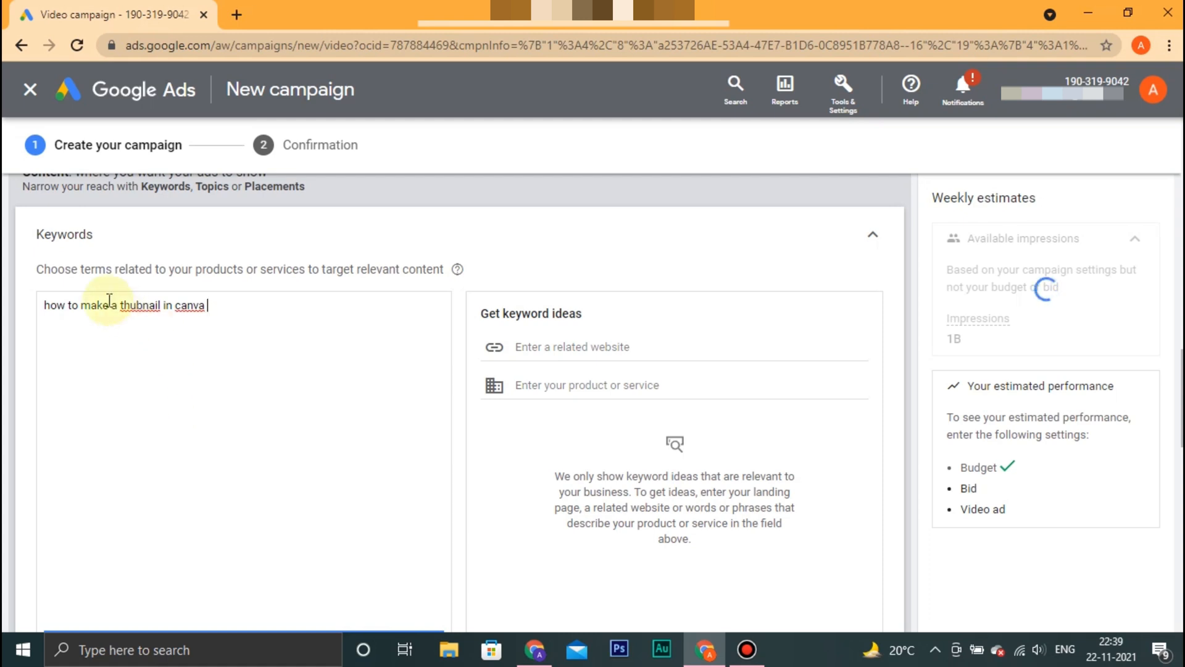
pyautogui.rightClick(141, 307)
pyautogui.click(168, 321)
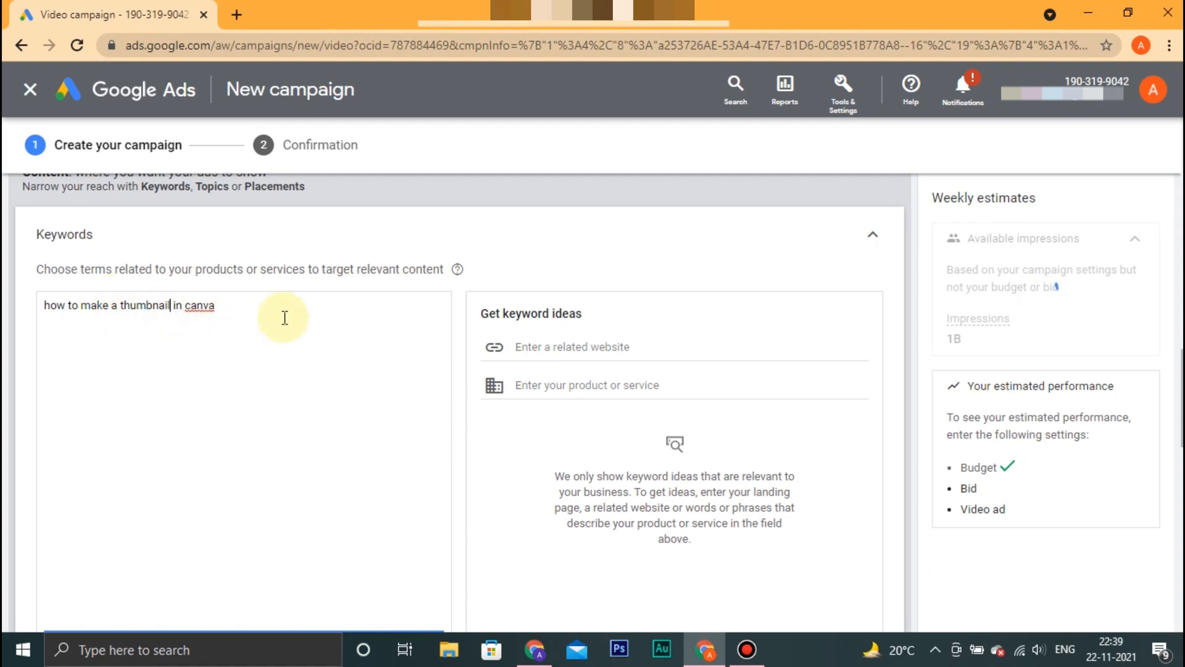
pyautogui.moveTo(282, 307); pyautogui.dragTo(45, 306)
pyautogui.click(354, 343)
pyautogui.click(124, 240)
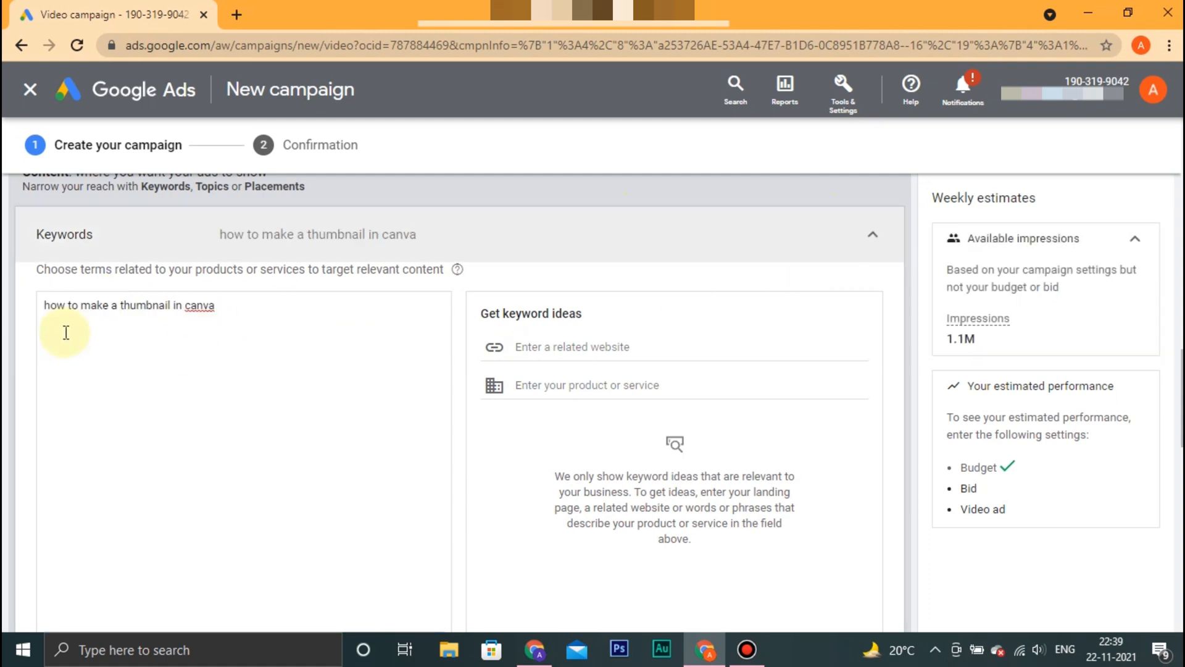
# Examine the placement targeting categories, opening YouTube channels to see how its placements are found, without adding any placement
pyautogui.click(162, 308)
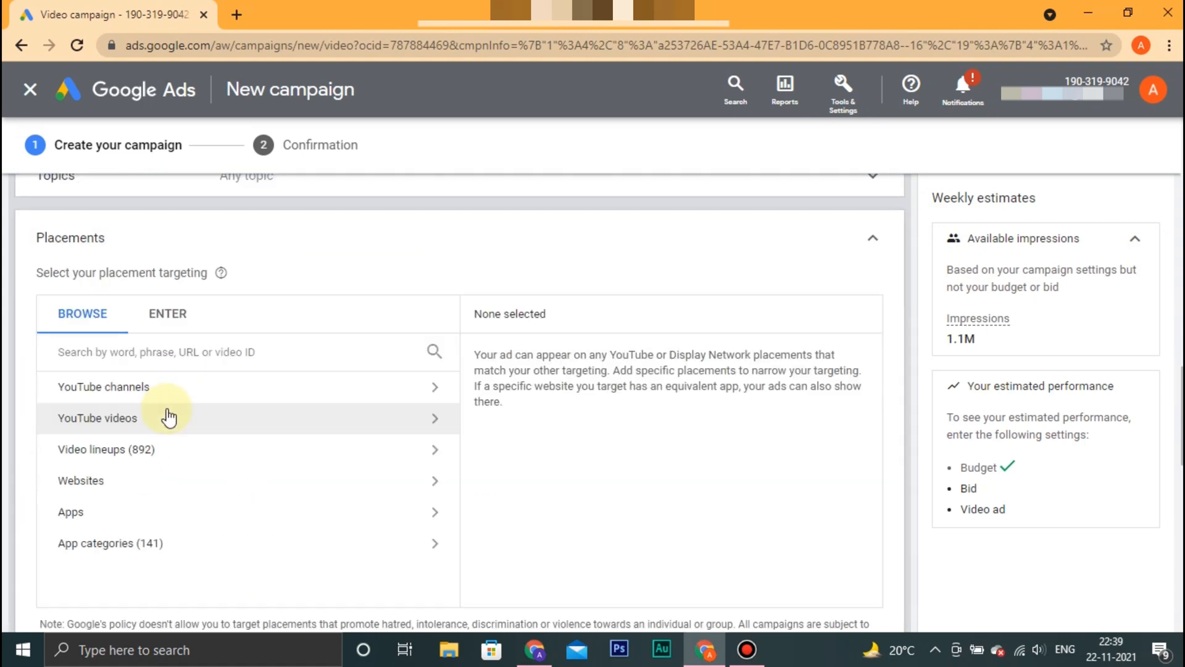
pyautogui.click(177, 395)
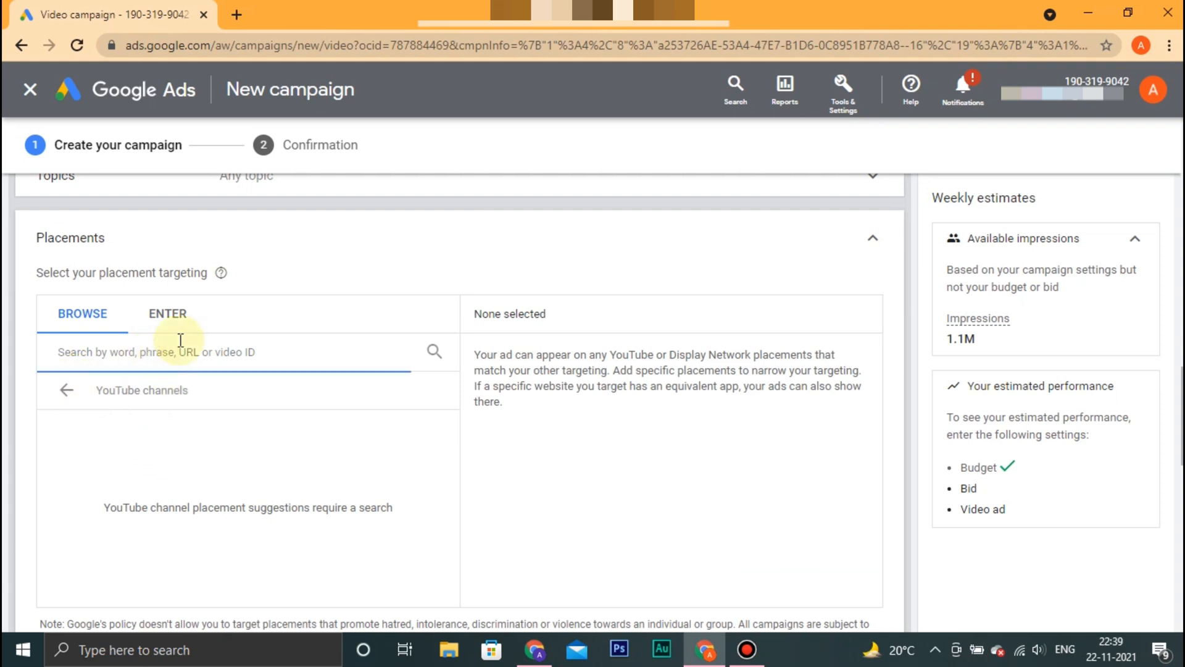
pyautogui.click(426, 352)
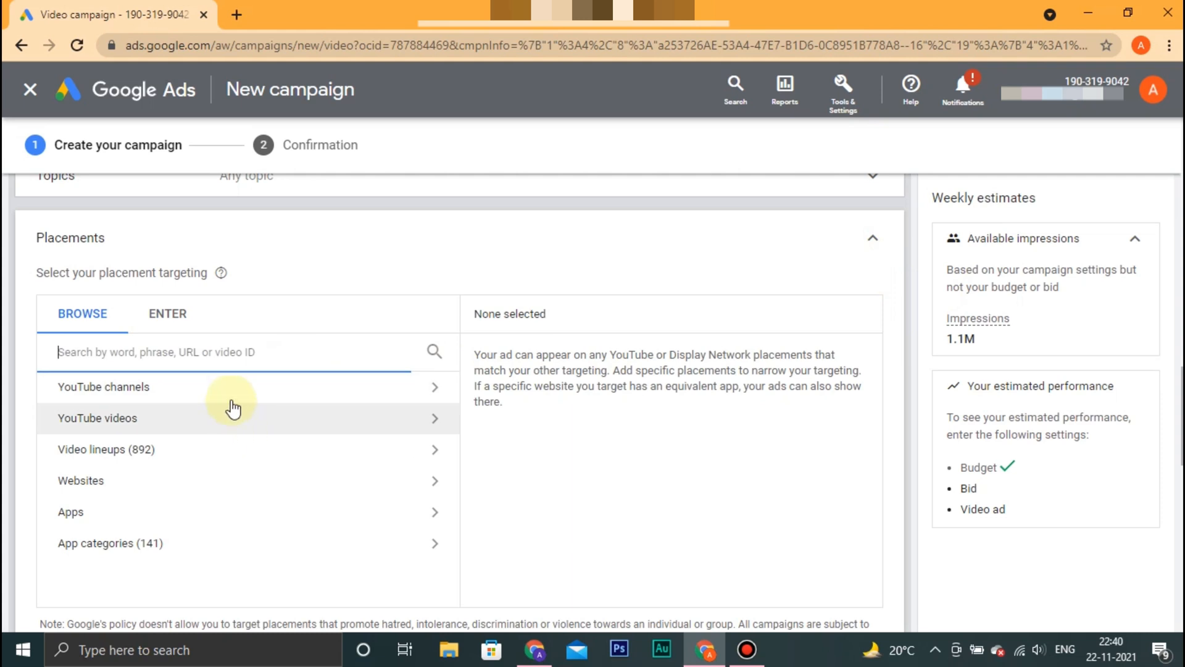
pyautogui.click(238, 388)
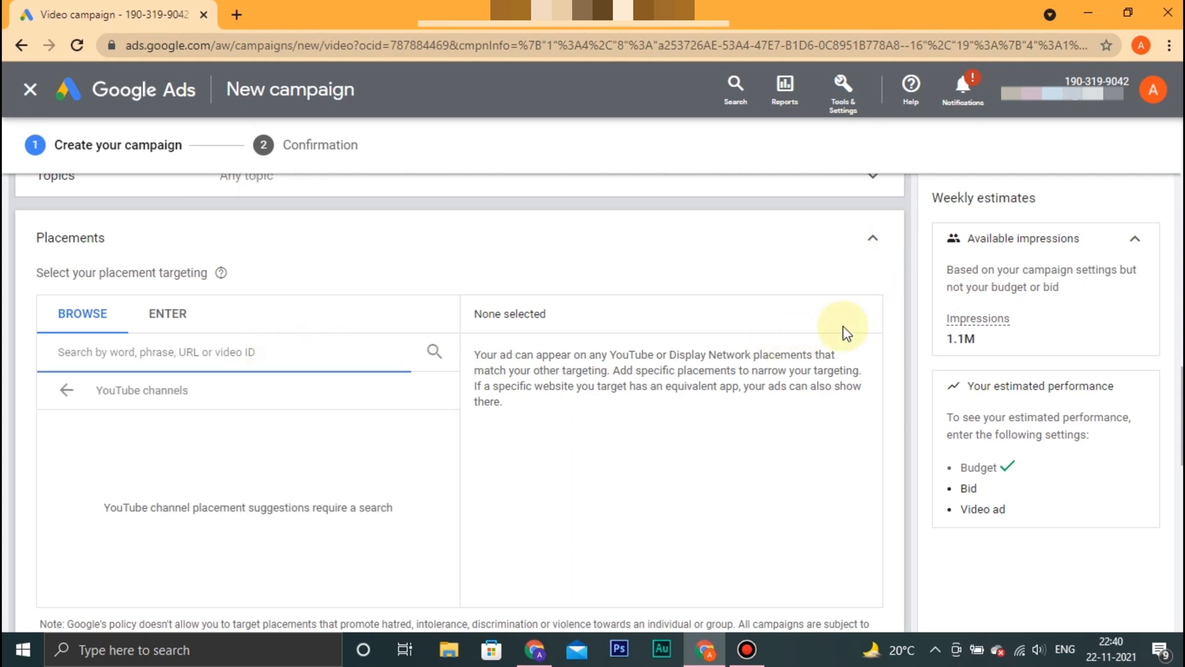
pyautogui.click(870, 244)
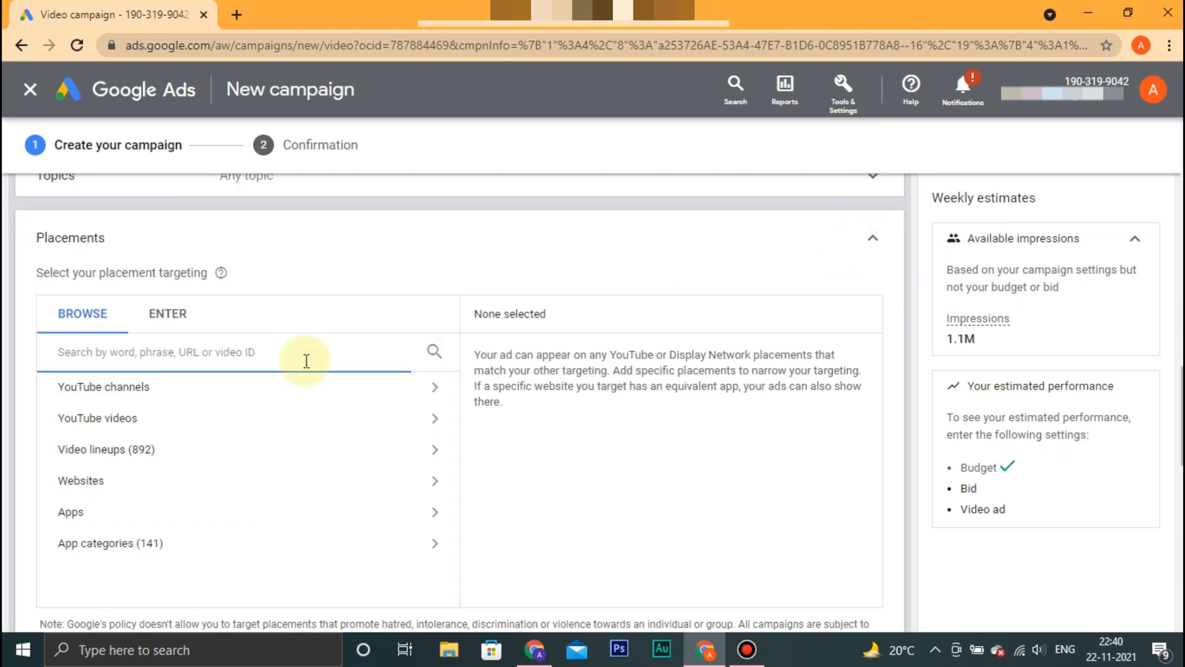
pyautogui.click(232, 402)
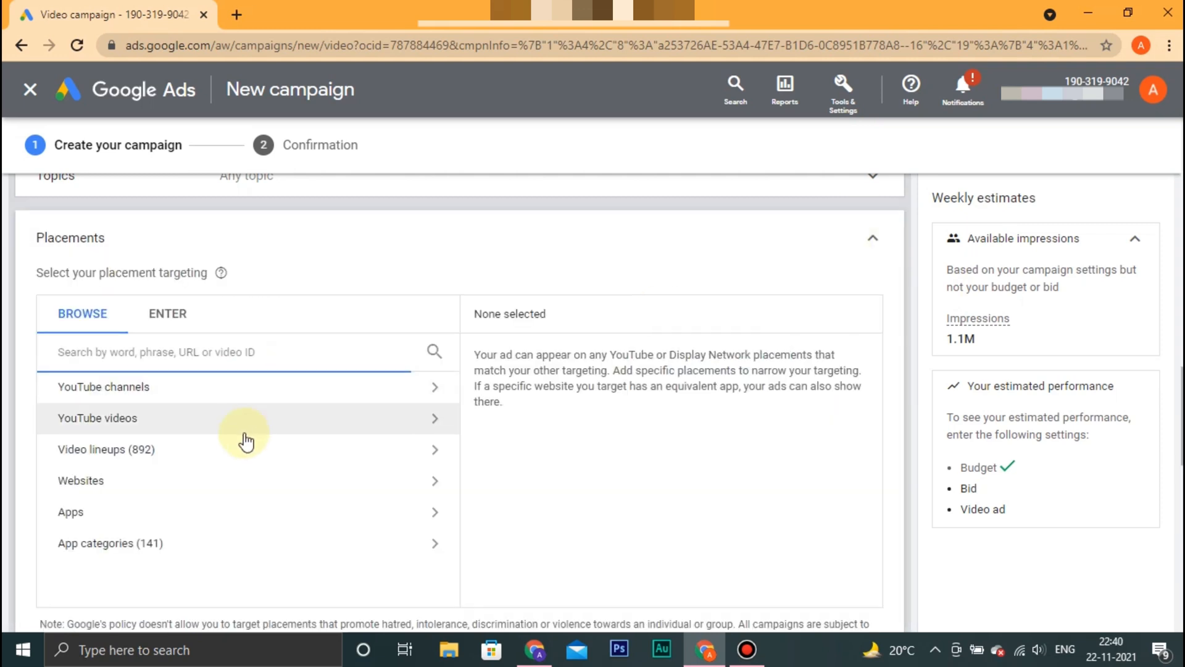
pyautogui.click(233, 402)
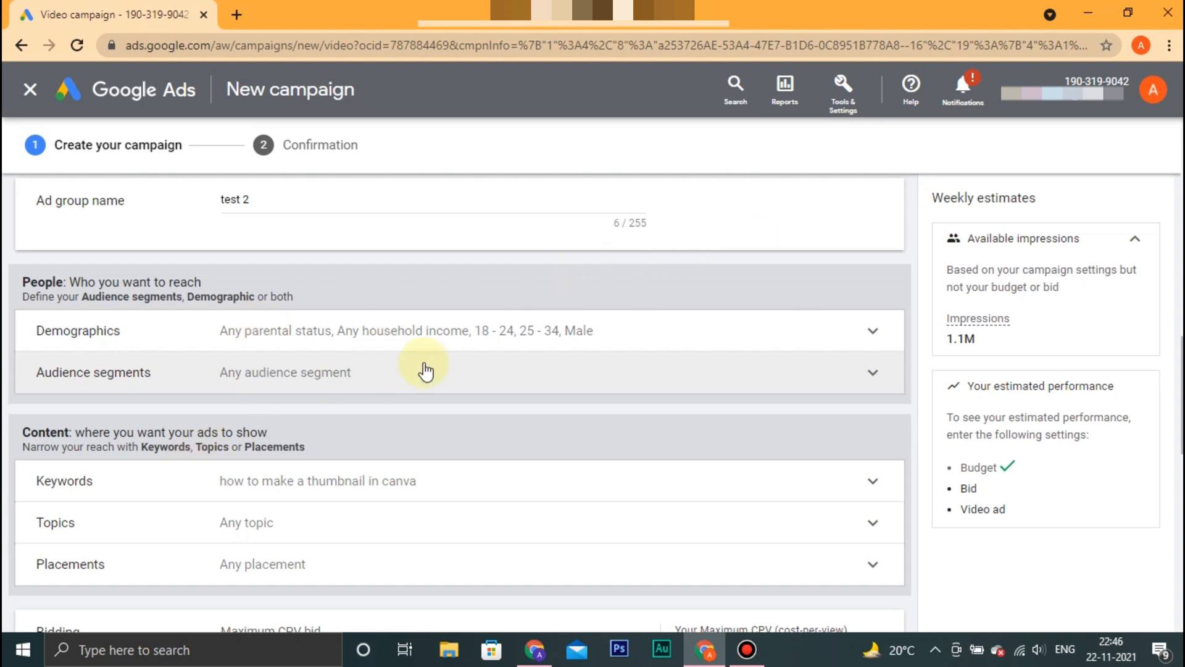
# Select the Technology affinity segment together with its Mobile Enthusiasts, Social Media Enthusiasts and Technophiles sub-segments
pyautogui.click(874, 375)
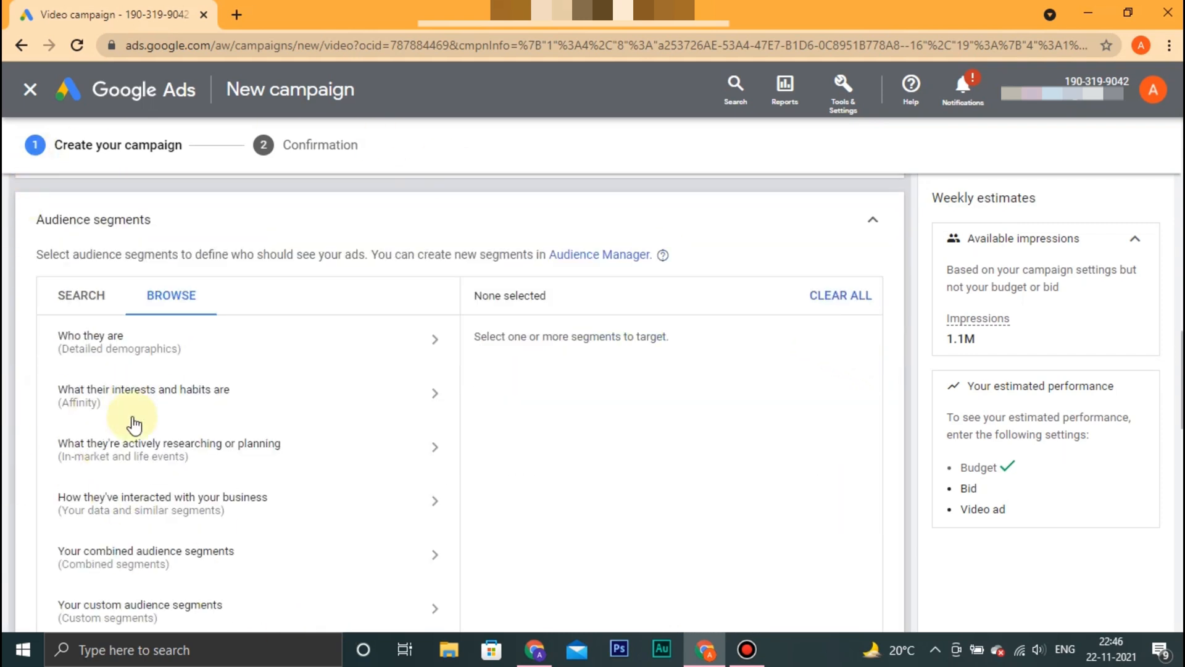
pyautogui.click(401, 406)
pyautogui.scroll(-5, 393, 405)
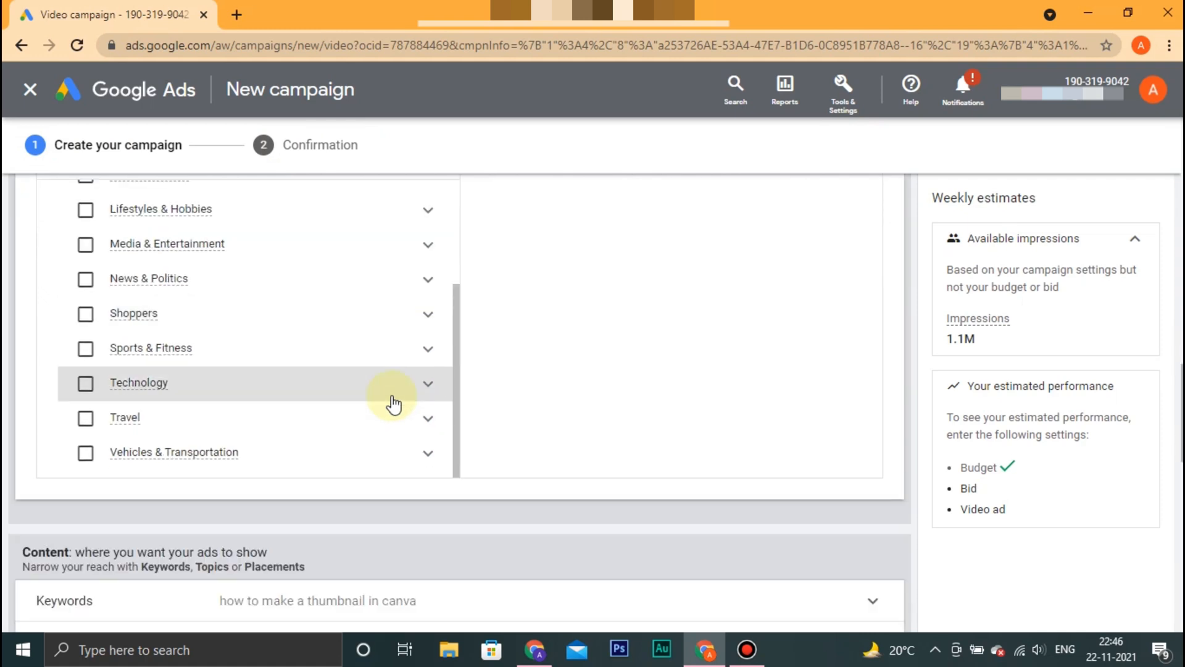
pyautogui.scroll(3, 389, 402)
pyautogui.scroll(-3, 379, 391)
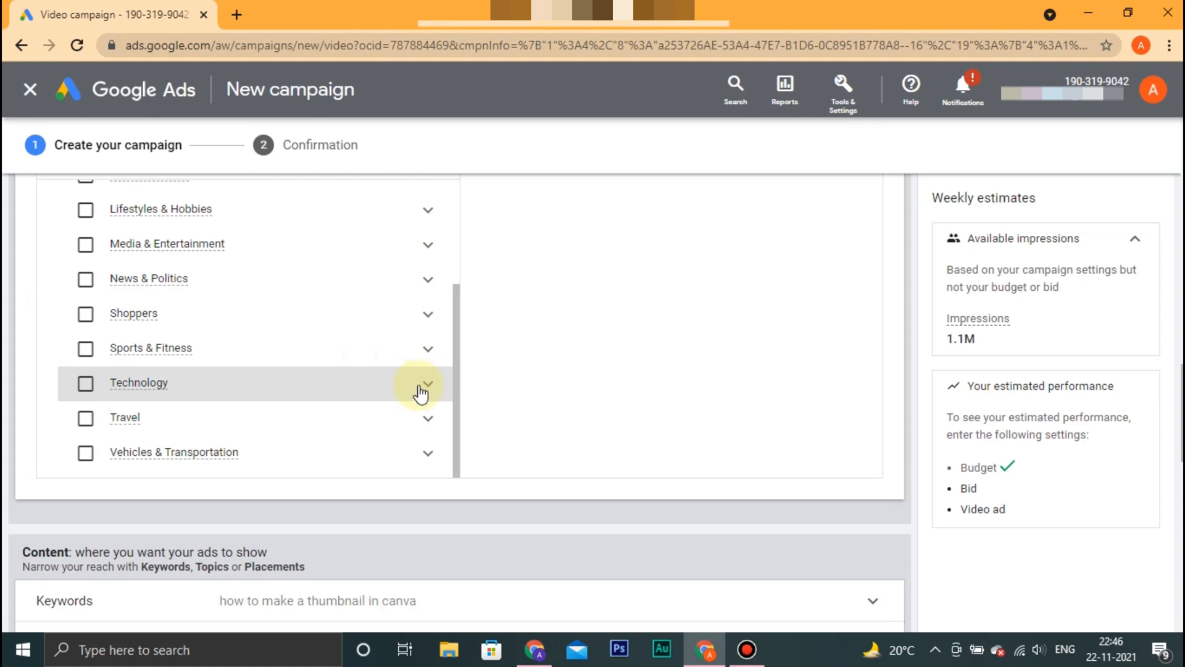
pyautogui.click(85, 384)
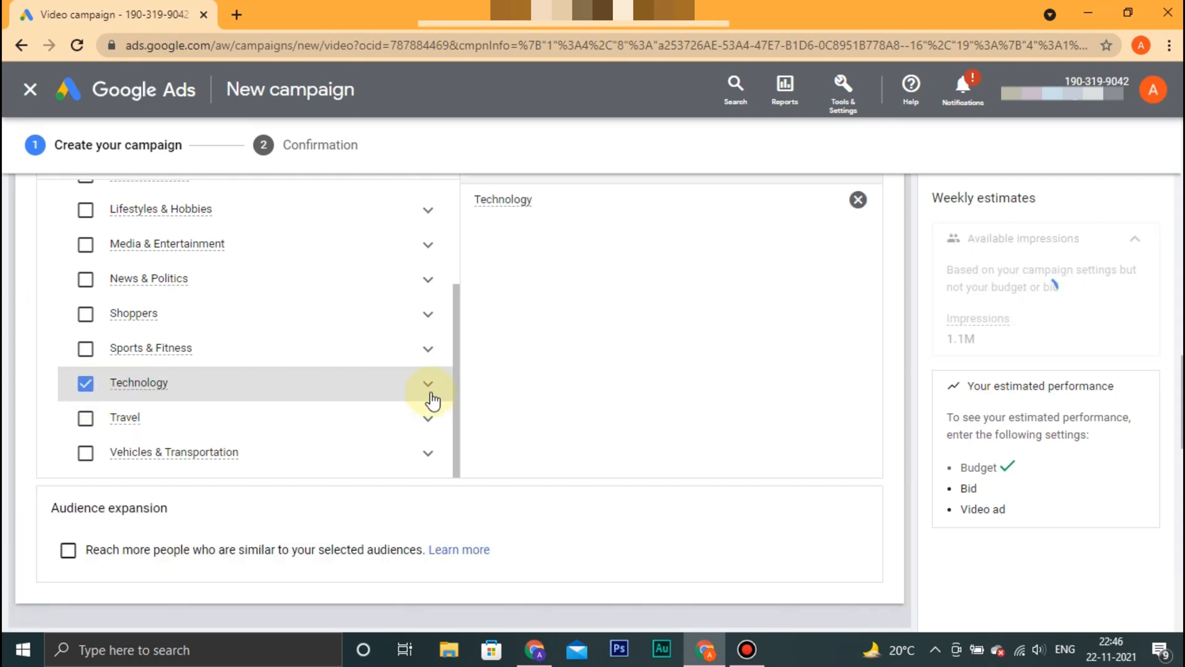
pyautogui.click(428, 384)
pyautogui.scroll(-1, 259, 345)
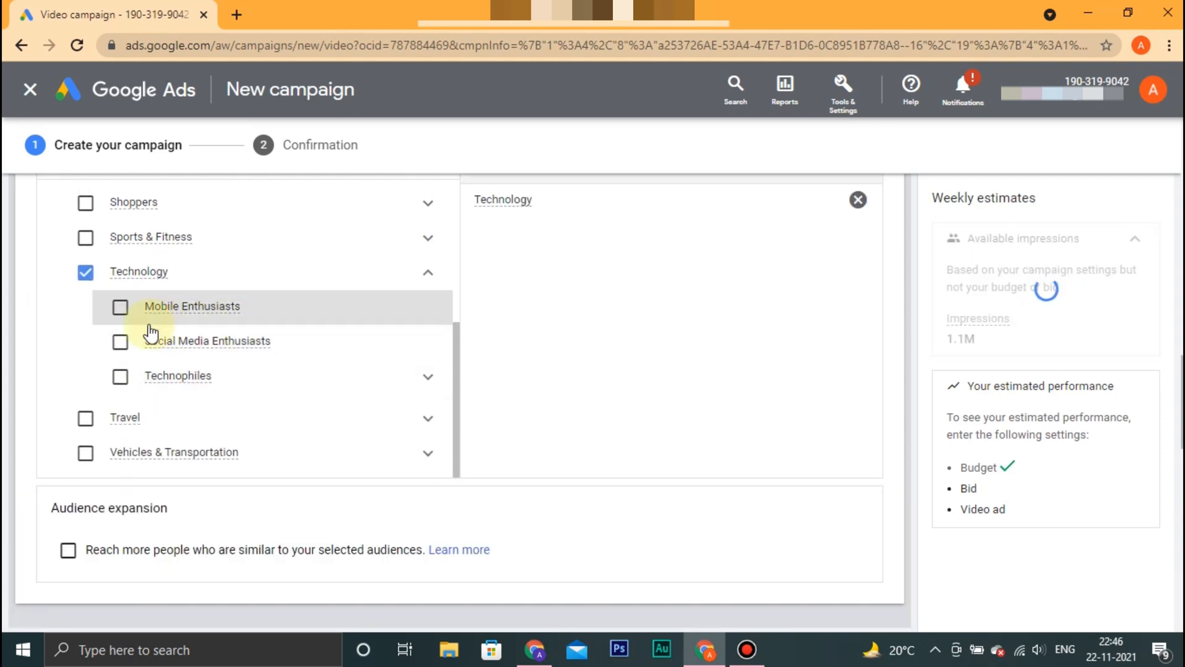
pyautogui.click(121, 309)
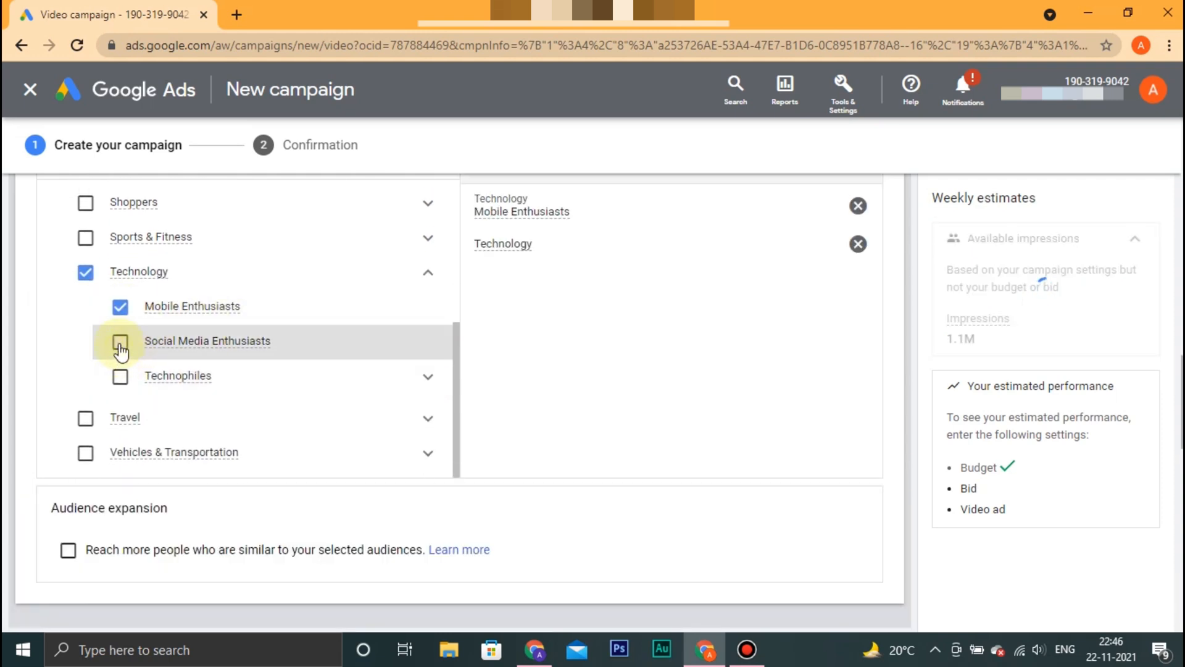
pyautogui.click(121, 343)
pyautogui.click(124, 380)
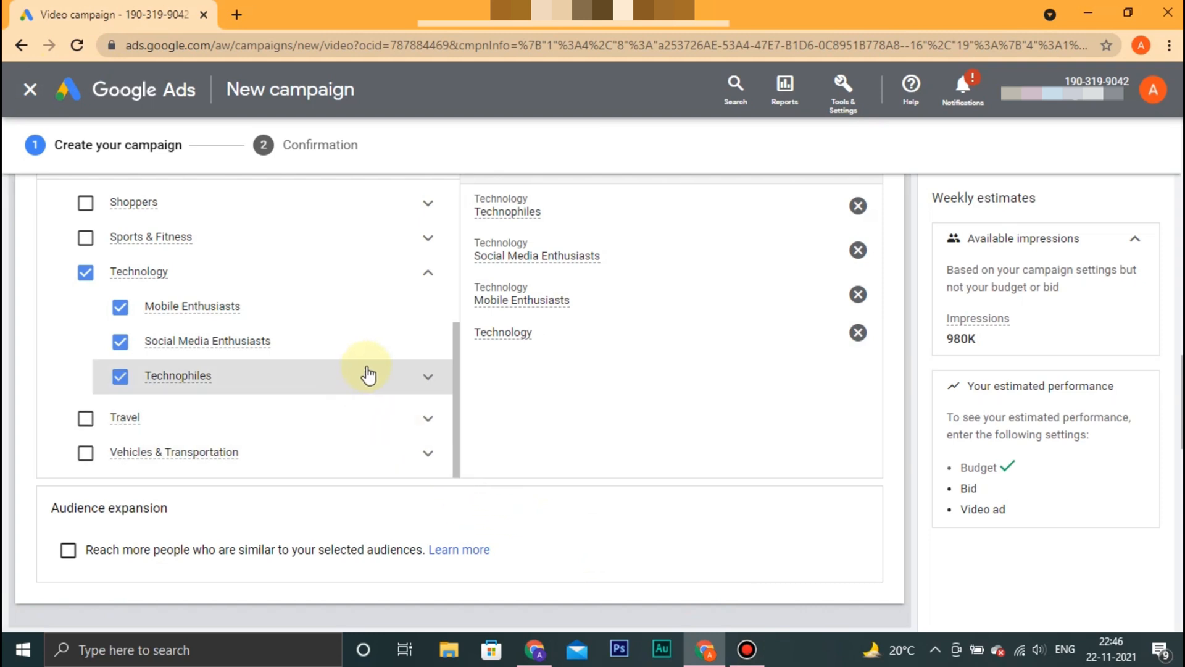
# Deselect the Technology affinity segment and its three sub-segments
pyautogui.click(121, 376)
pyautogui.click(120, 341)
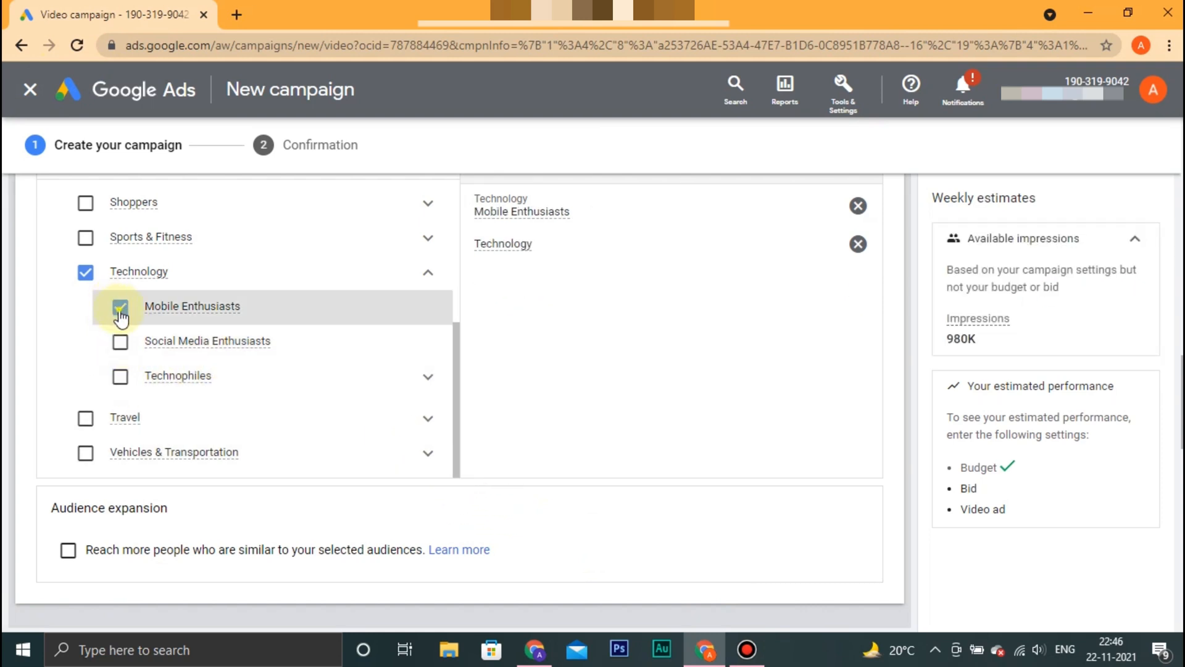
pyautogui.click(121, 312)
pyautogui.click(86, 276)
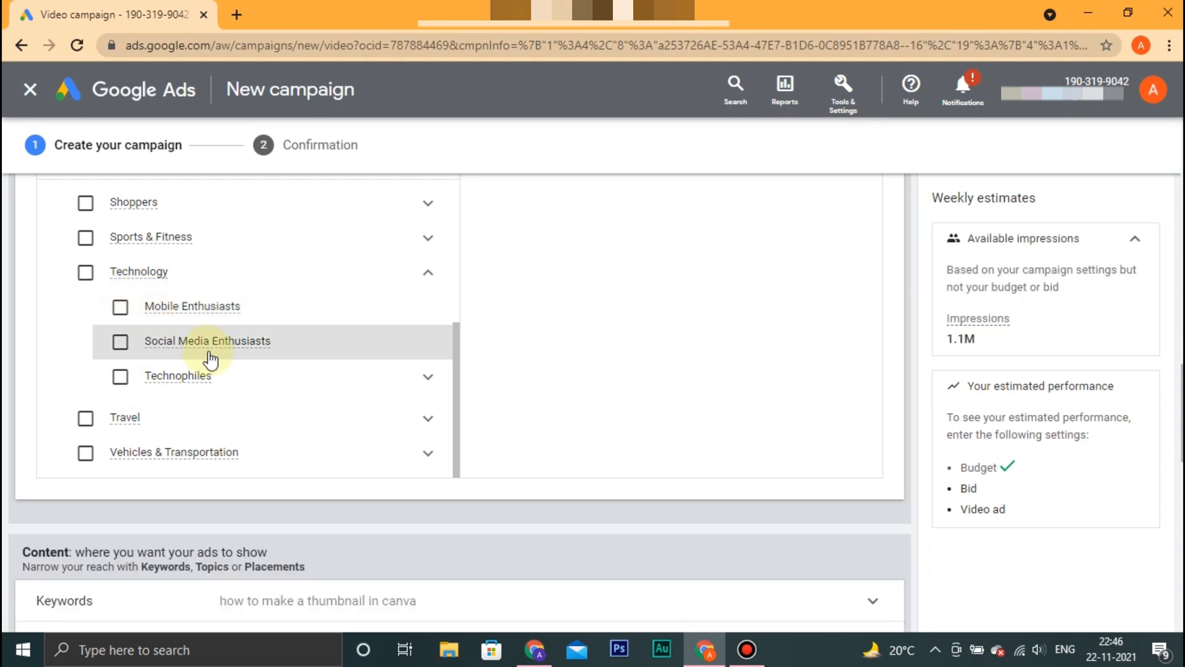
# Read the descriptions of the Social Media Enthusiasts, Mobile Enthusiasts and Technophiles affinity segments
pyautogui.moveTo(210, 354)
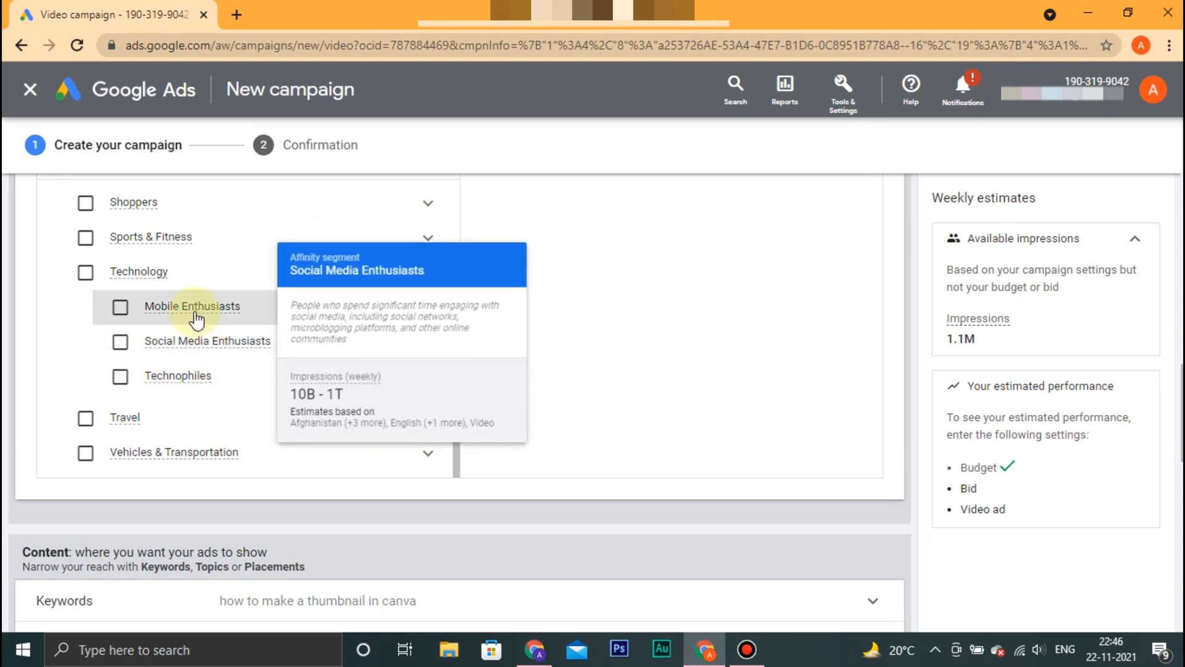
pyautogui.moveTo(196, 319)
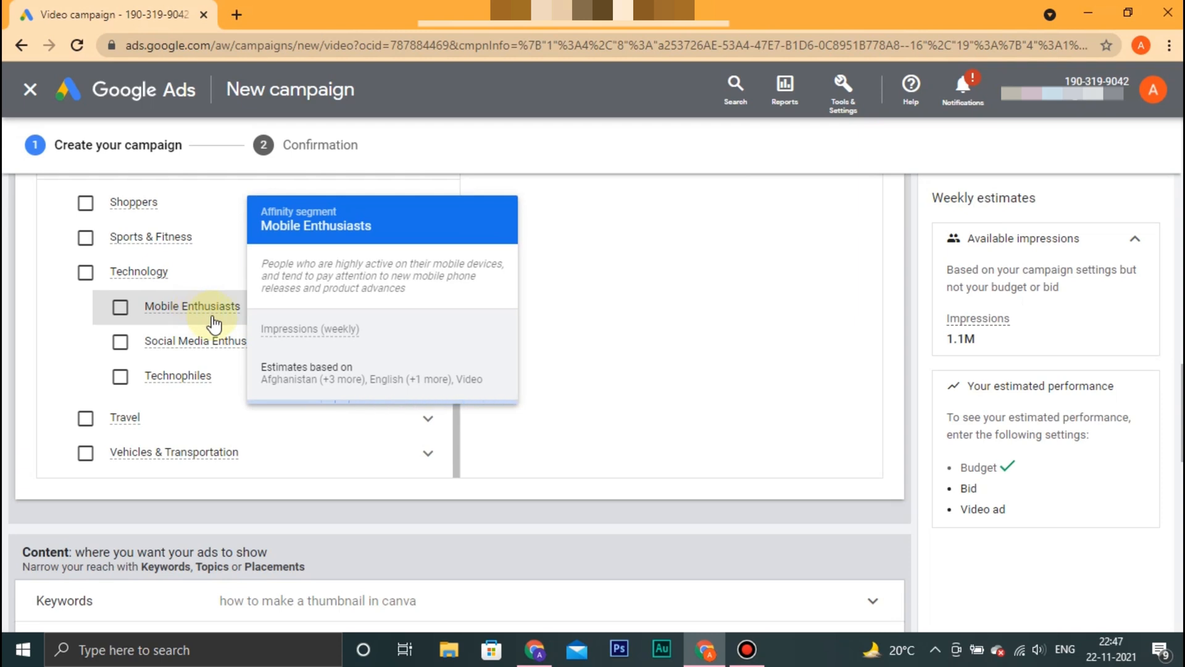
pyautogui.moveTo(168, 376)
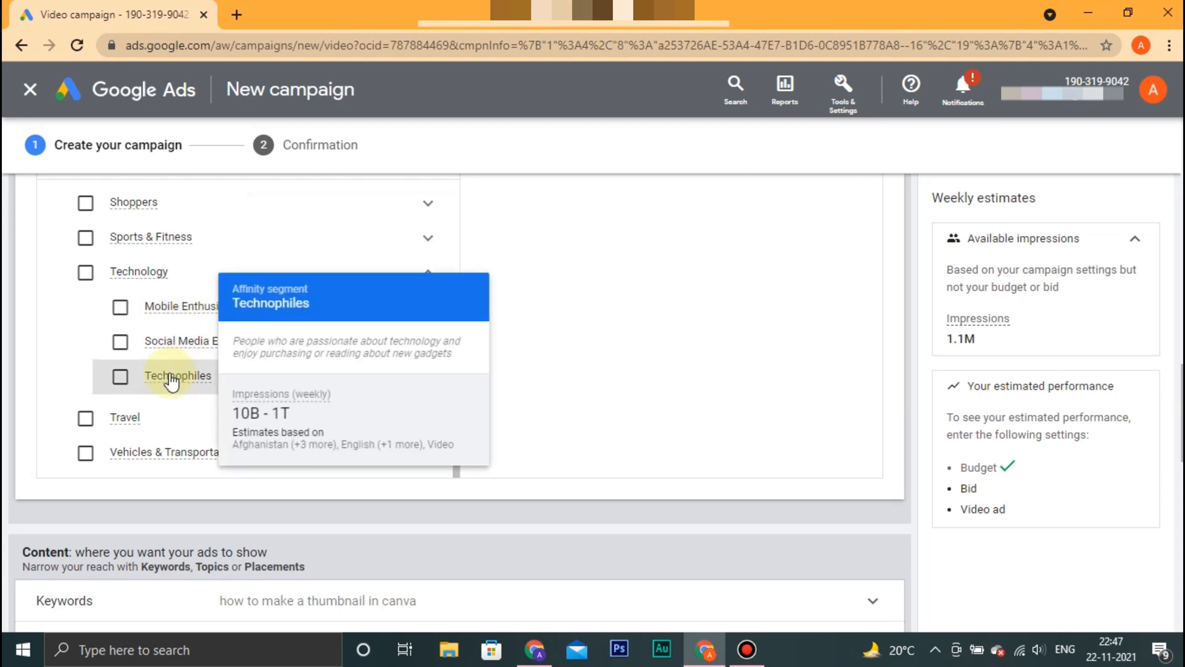
pyautogui.moveTo(242, 412); pyautogui.dragTo(291, 417)
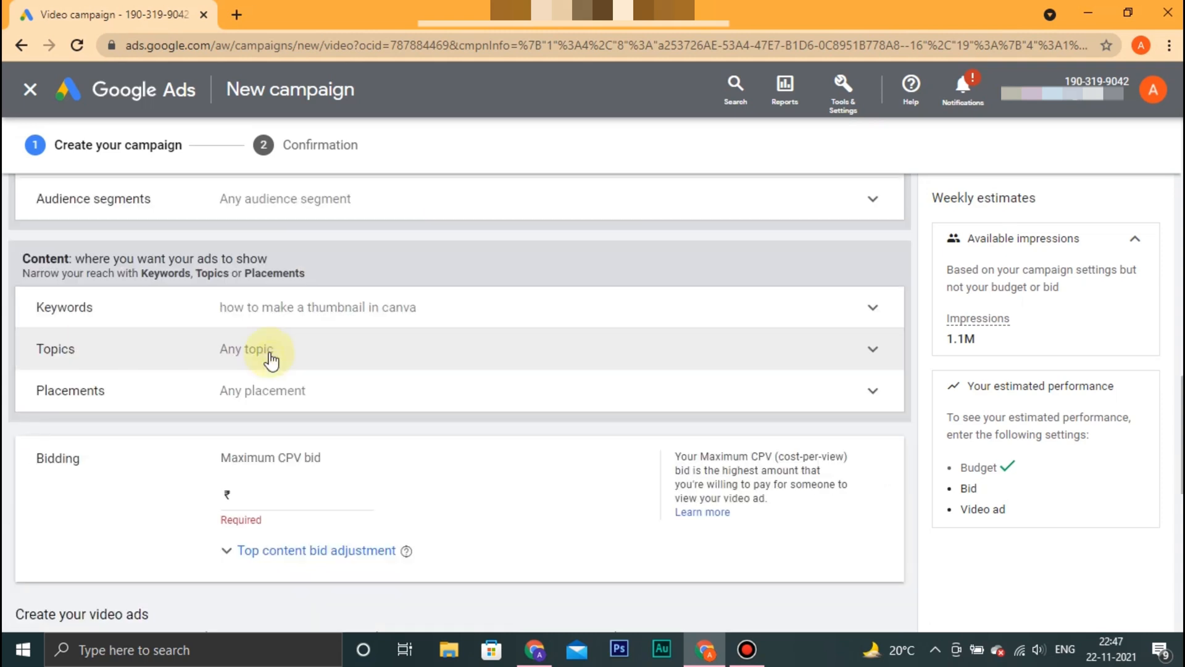
# Browse the topic targeting list, try selecting the Games topic and expand its subtopics
pyautogui.click(270, 355)
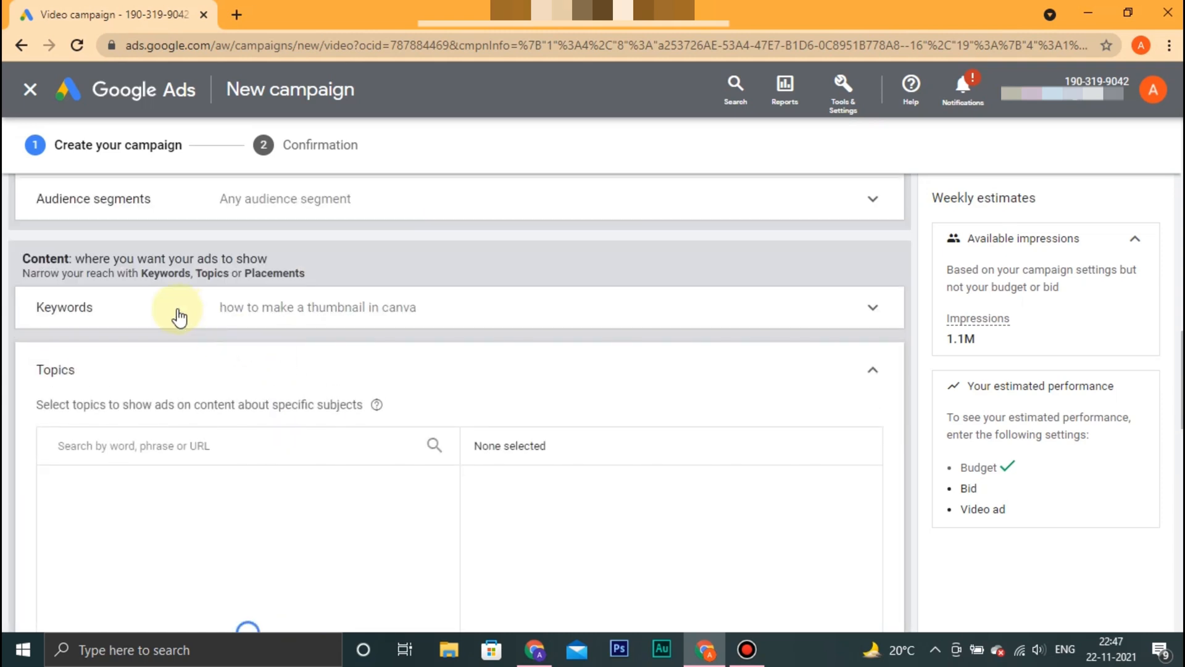
pyautogui.scroll(-3, 230, 310)
pyautogui.scroll(-8, 250, 301)
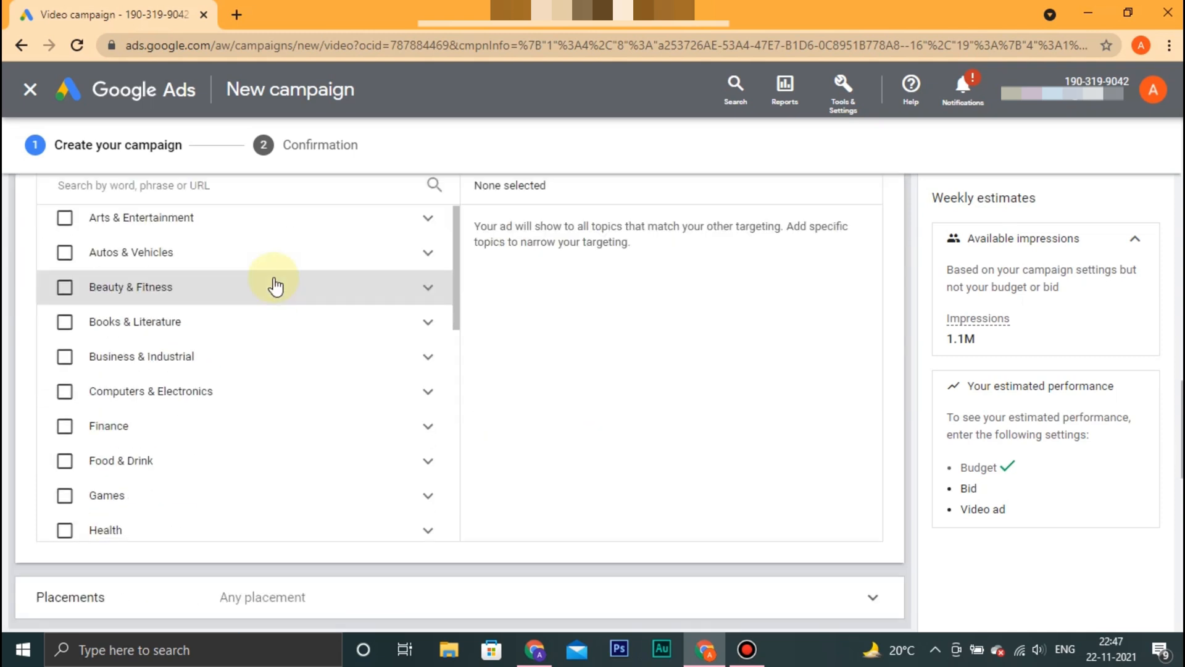
pyautogui.scroll(-5, 259, 303)
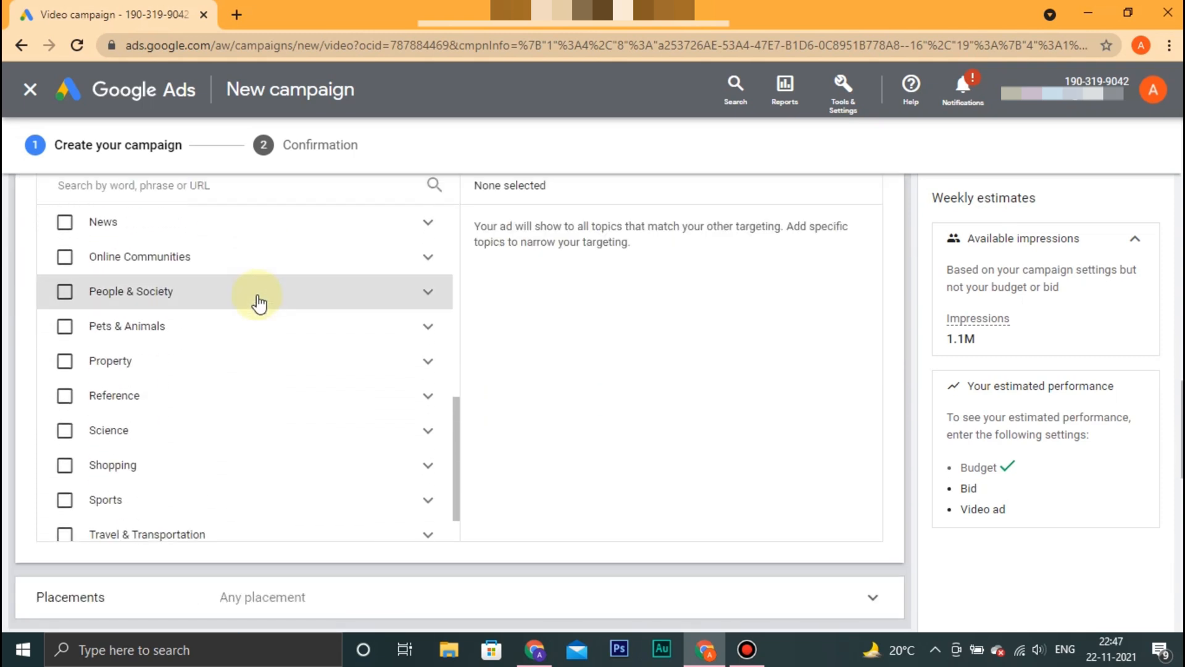
pyautogui.scroll(3, 258, 302)
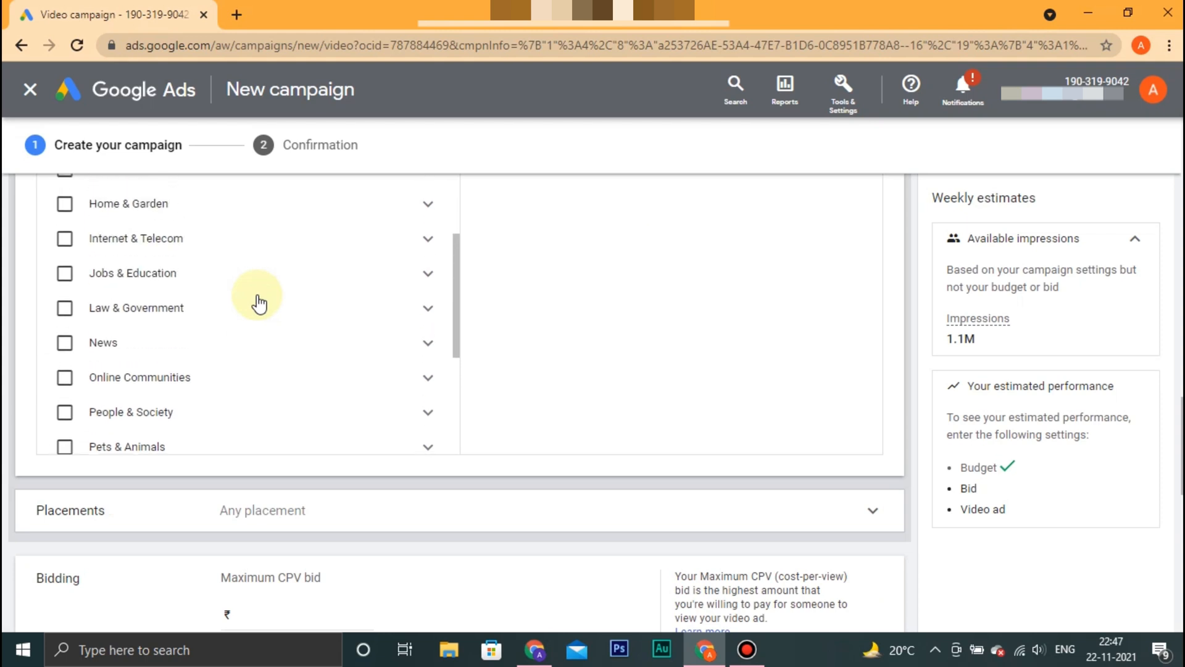
pyautogui.scroll(3, 186, 312)
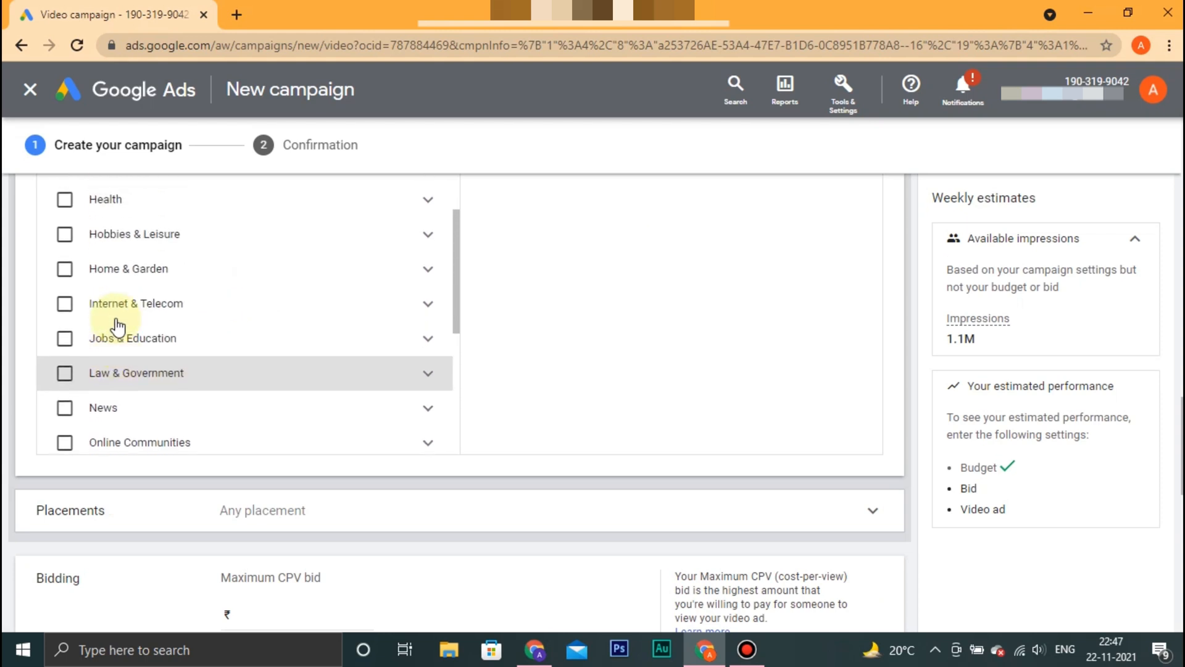
pyautogui.scroll(2, 171, 305)
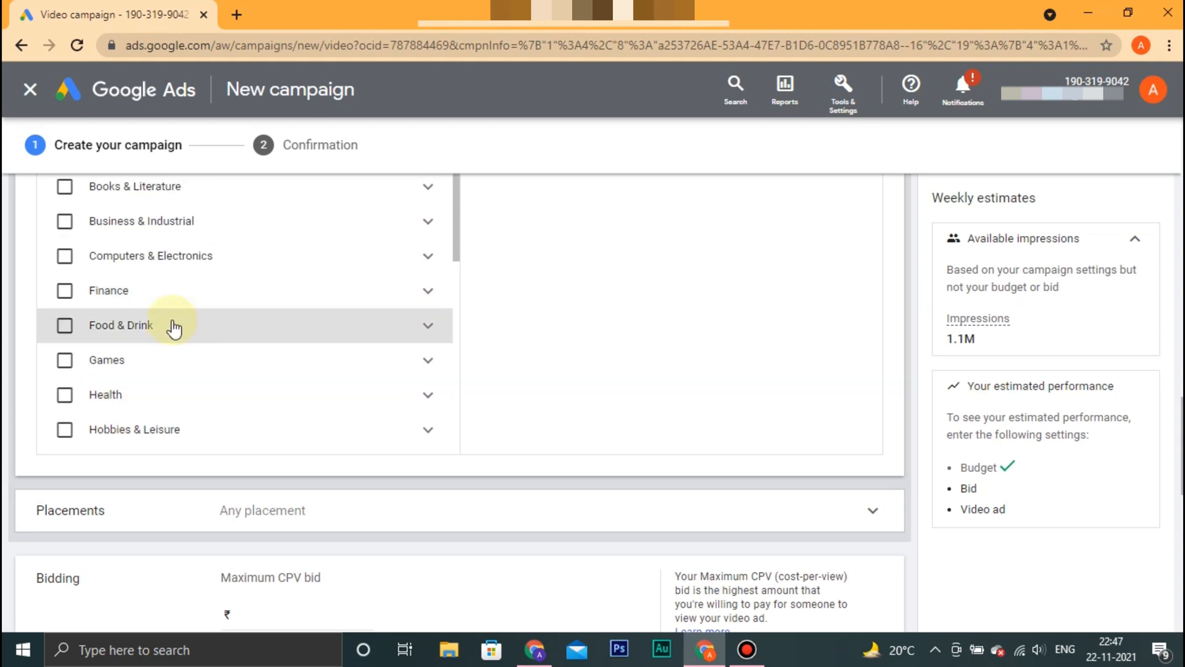
pyautogui.click(173, 359)
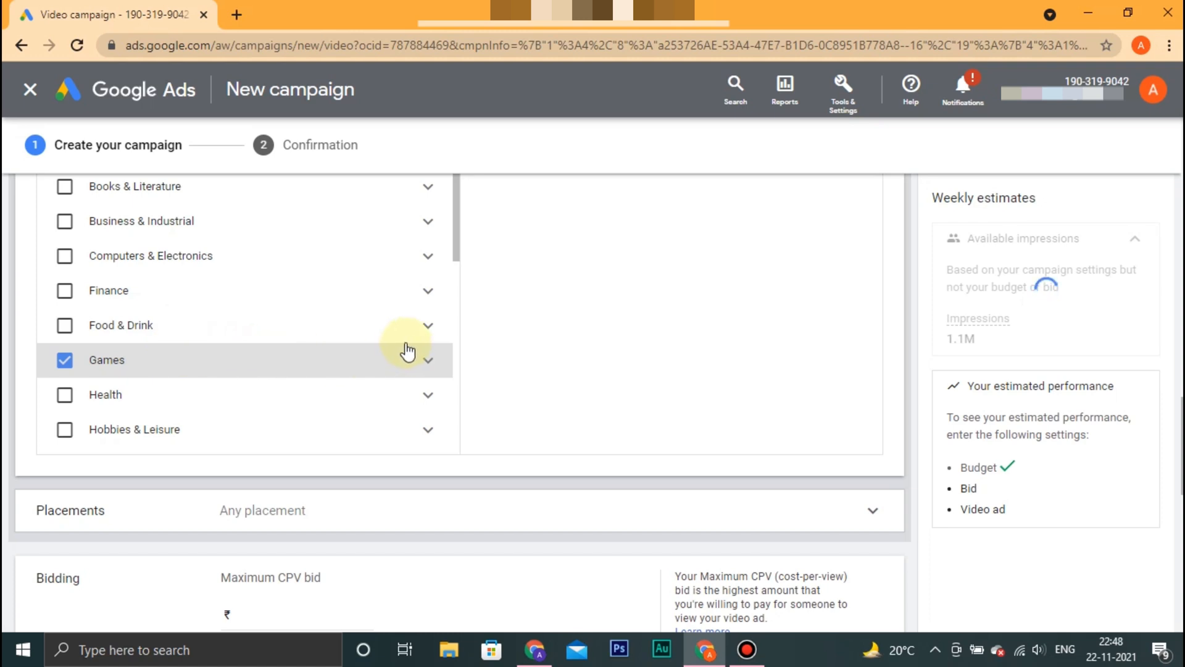
pyautogui.click(425, 368)
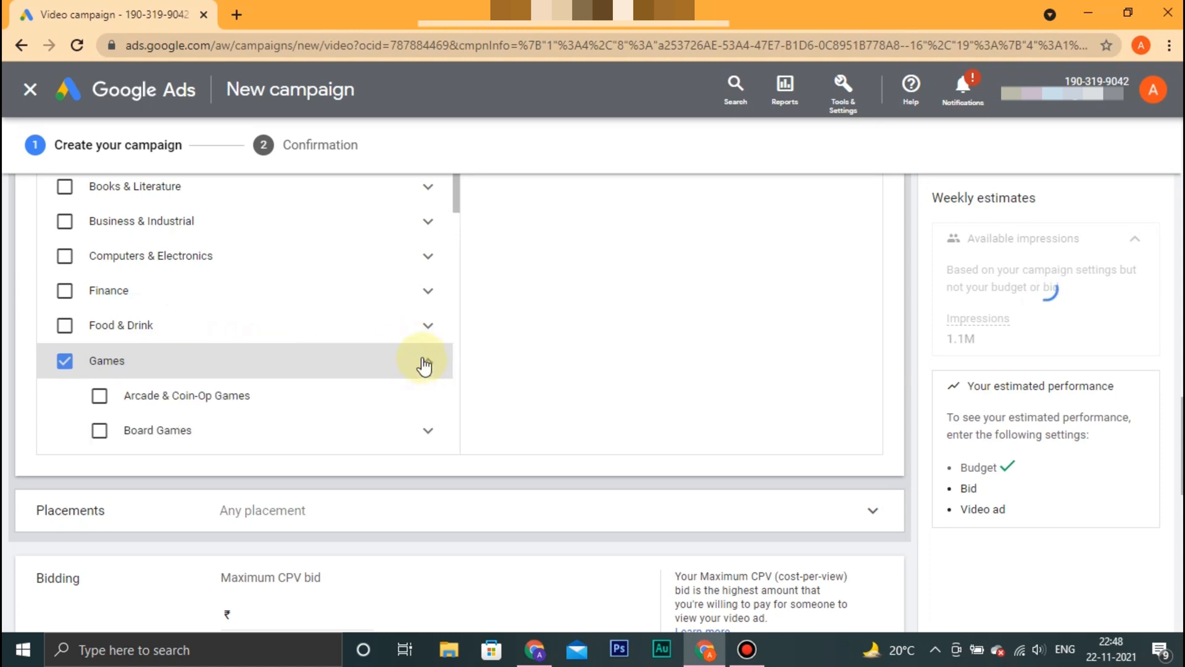
pyautogui.scroll(-6, 418, 350)
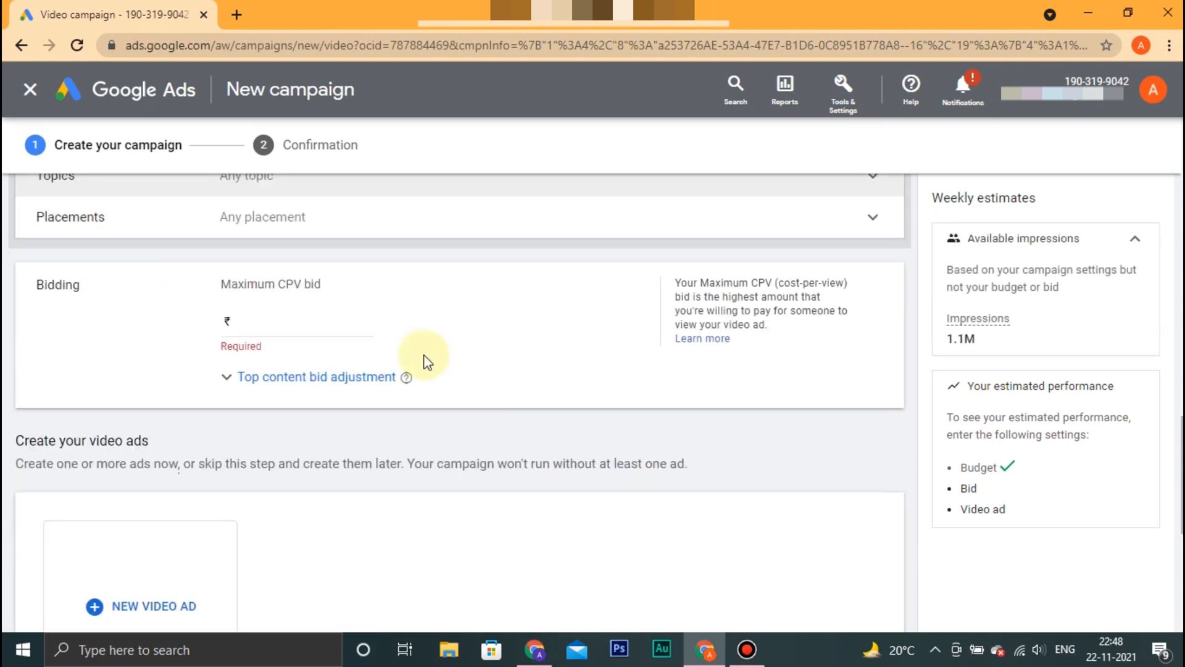
pyautogui.scroll(3, 305, 363)
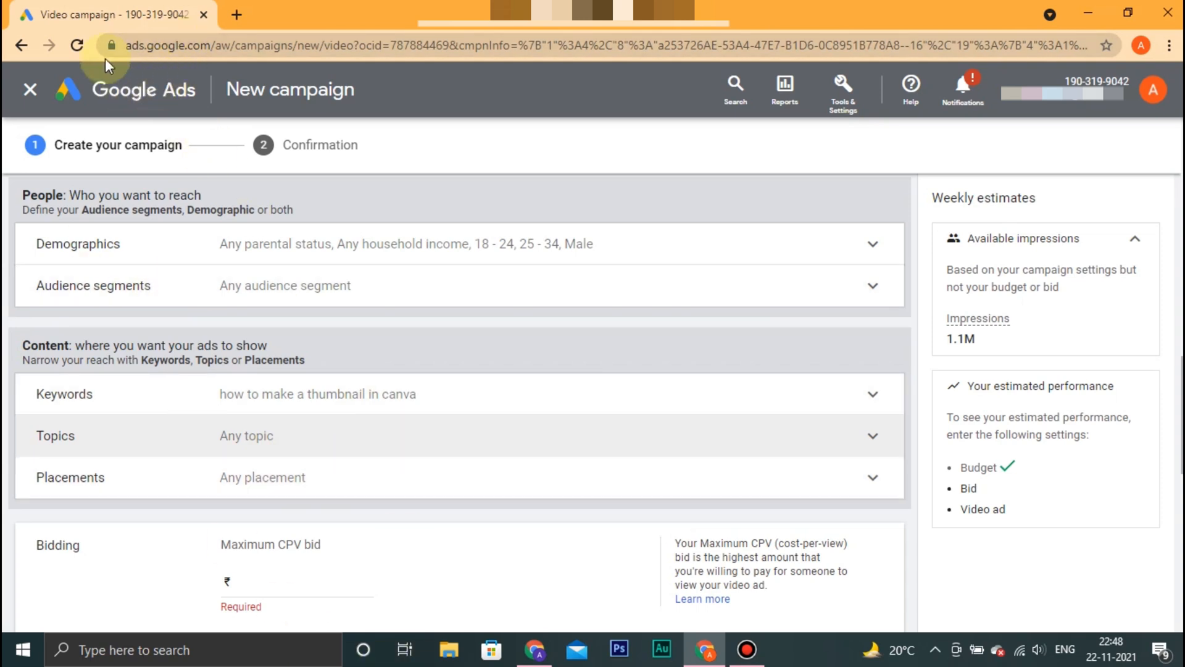
pyautogui.rightClick(134, 87)
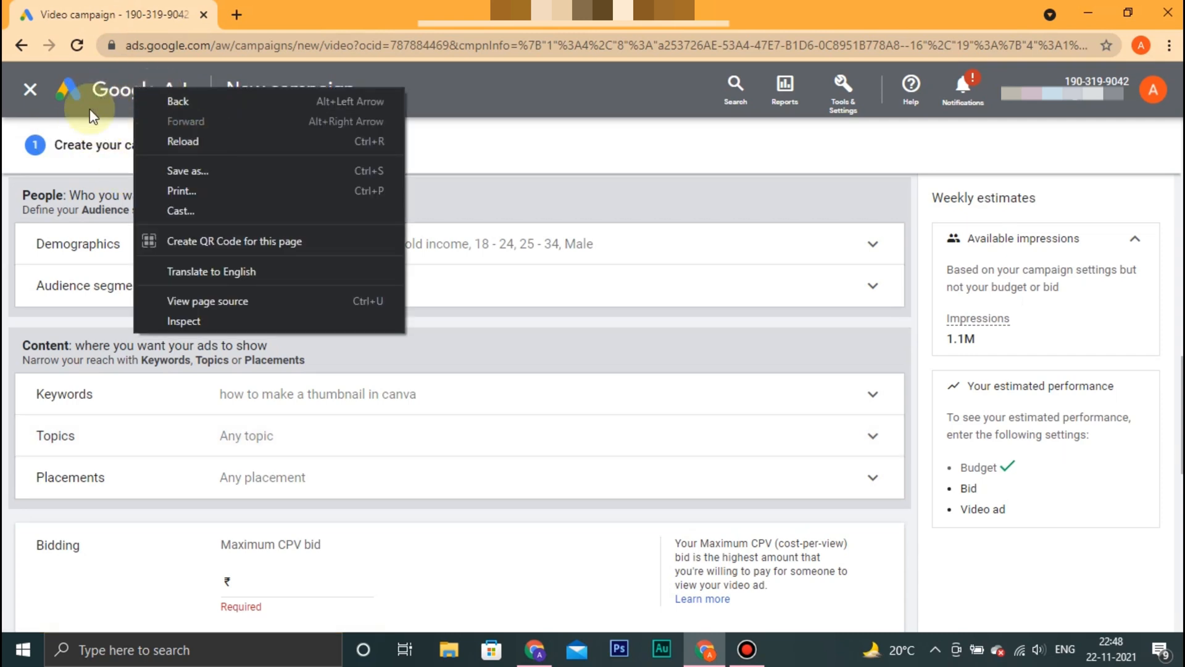
pyautogui.click(68, 108)
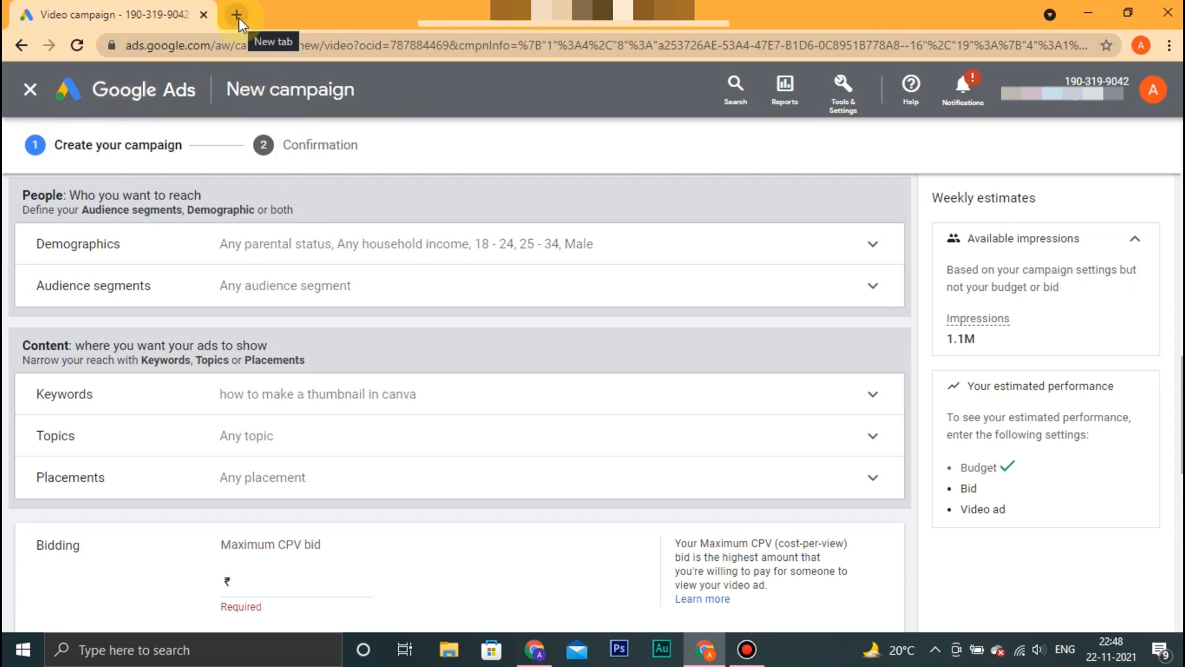
pyautogui.rightClick(150, 85)
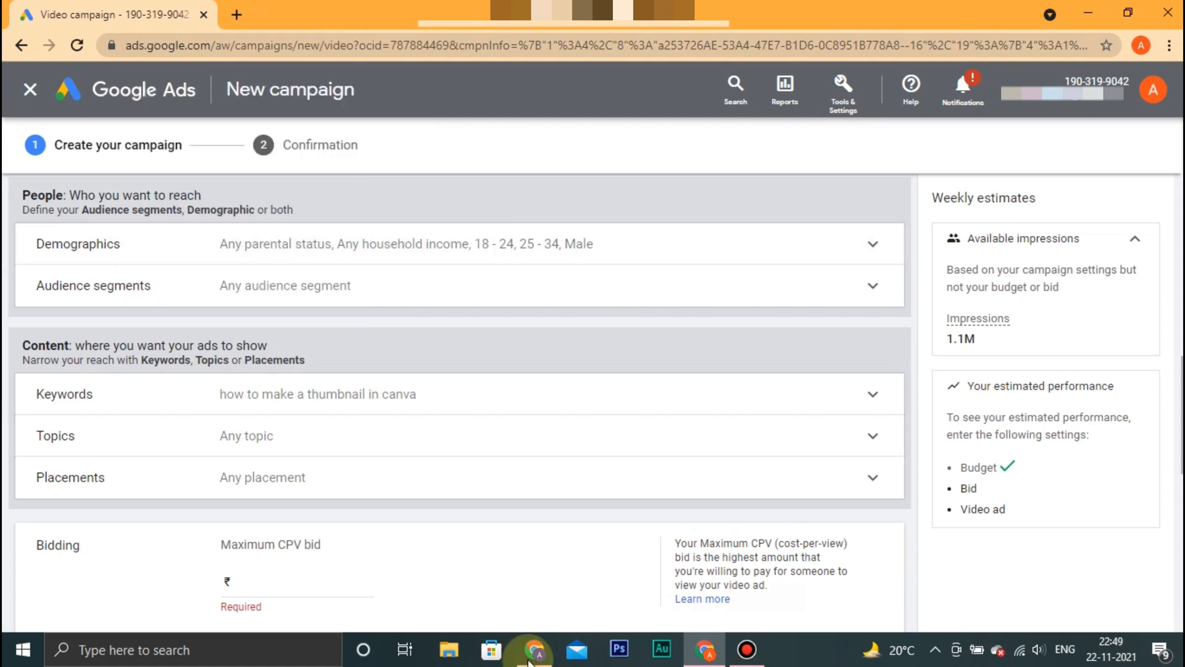
# Browse the audience segment categories to the custom audience segments and start a new custom segment
pyautogui.click(854, 299)
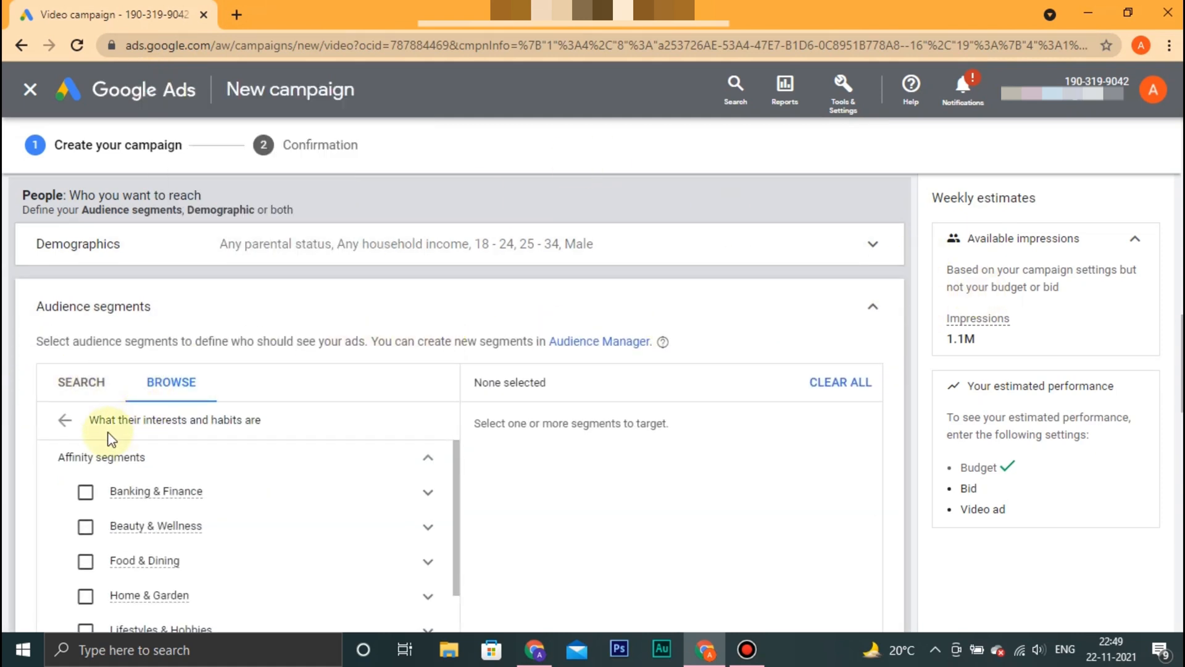
pyautogui.click(62, 422)
pyautogui.scroll(-1, 68, 413)
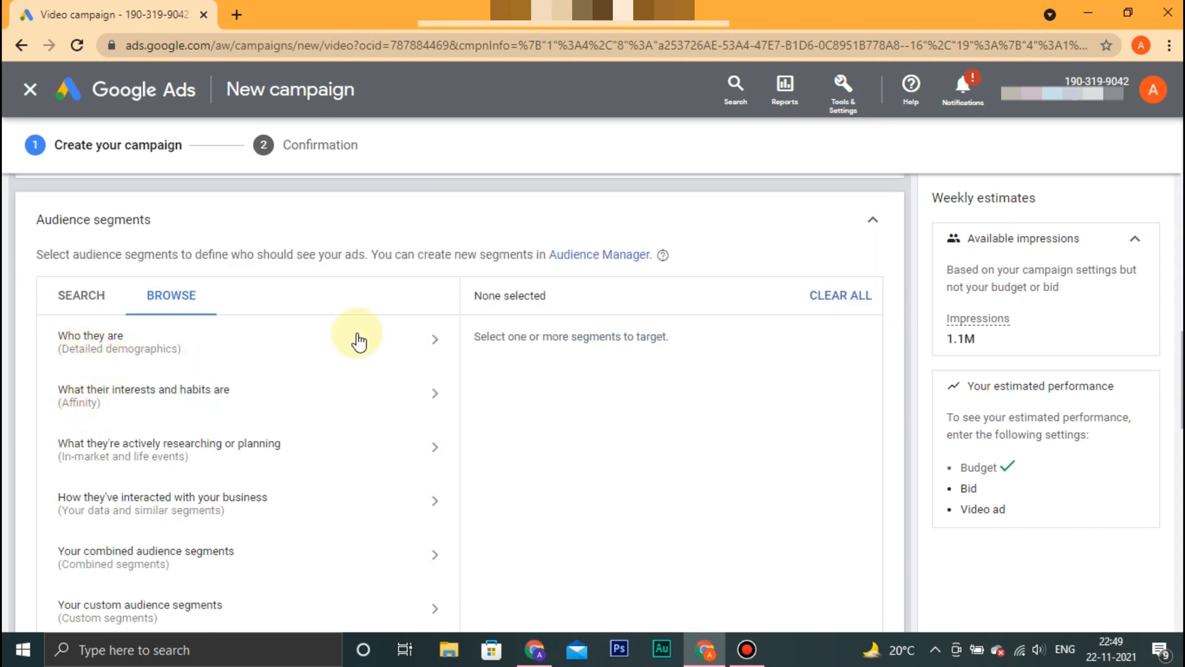
pyautogui.scroll(-1, 124, 373)
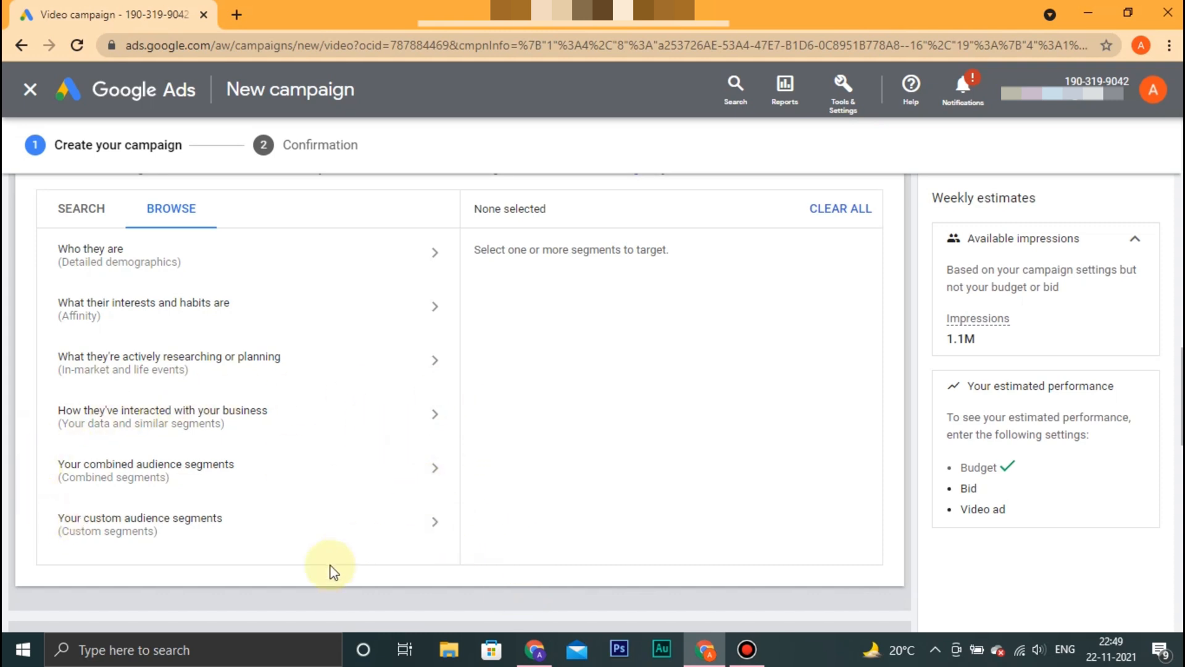
pyautogui.click(412, 535)
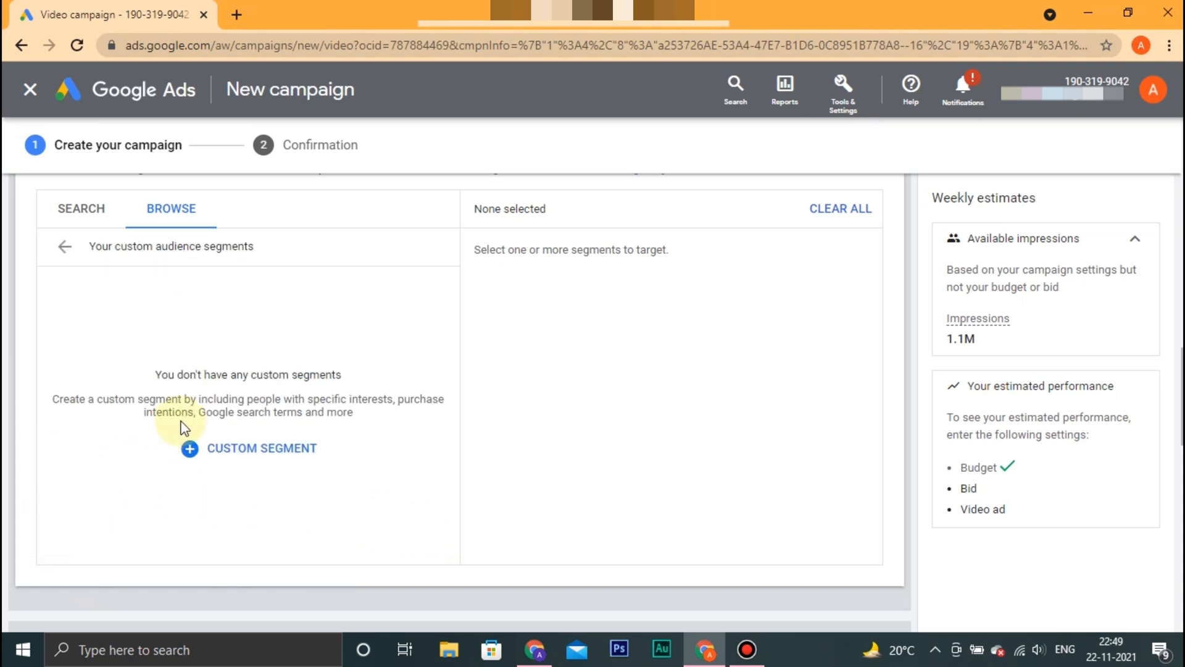
pyautogui.click(242, 467)
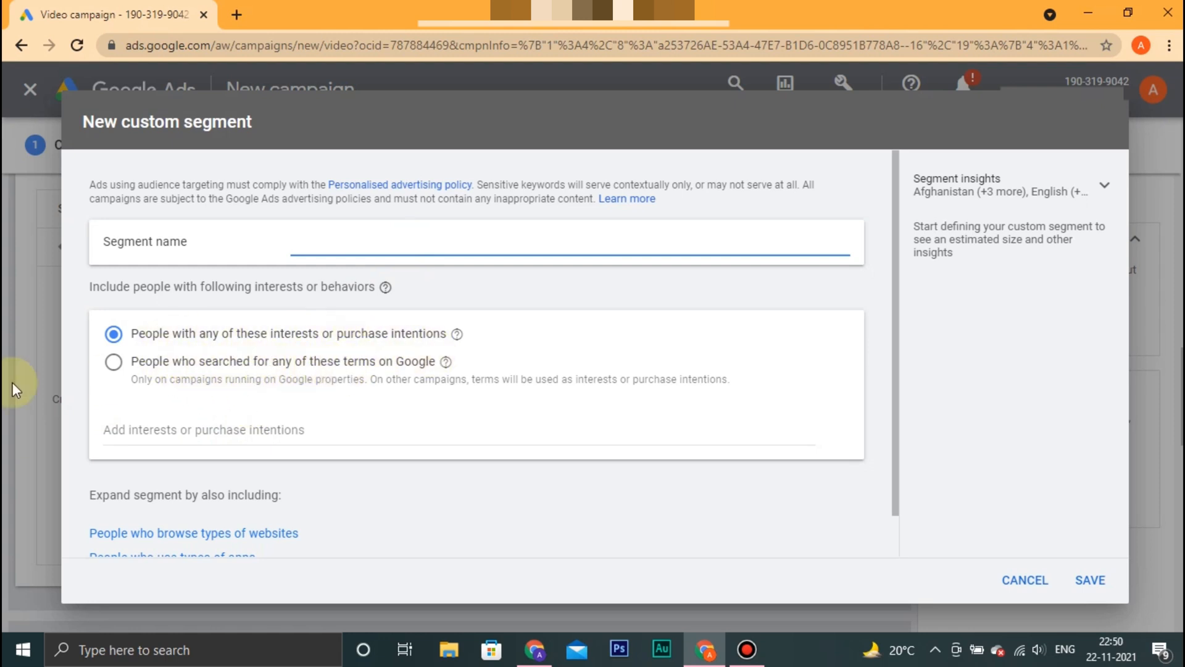
# Base the custom segment on people who searched for specific terms on Google and name it tech
pyautogui.click(114, 363)
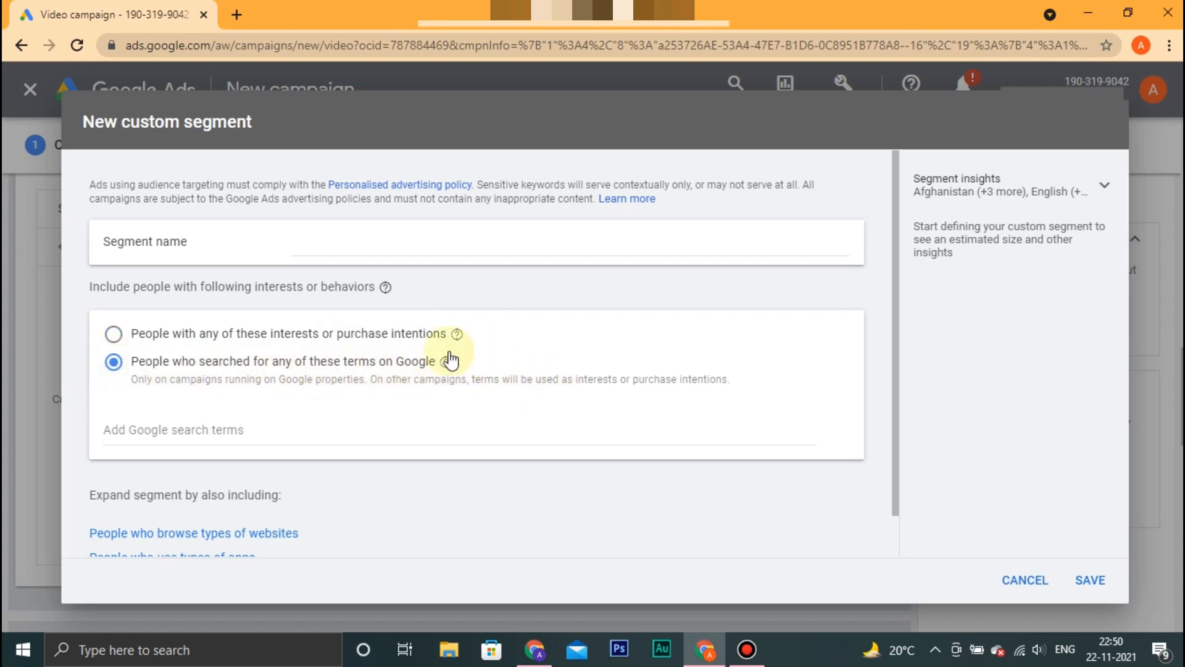
pyautogui.click(417, 246)
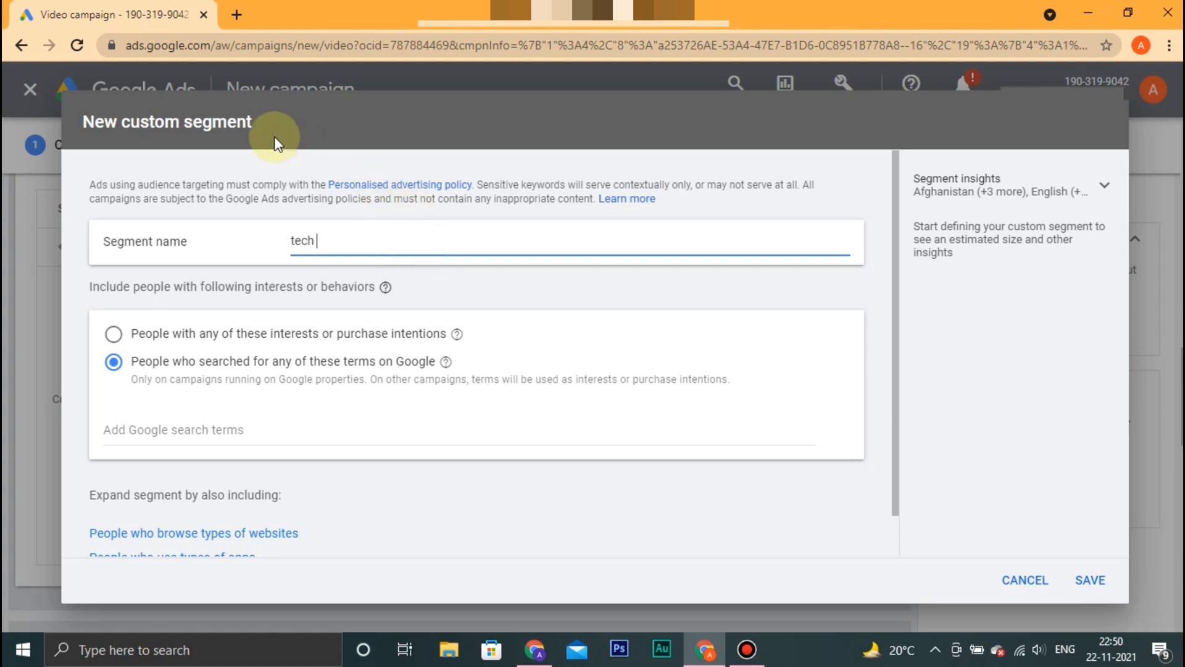
pyautogui.scroll(-1, 148, 469)
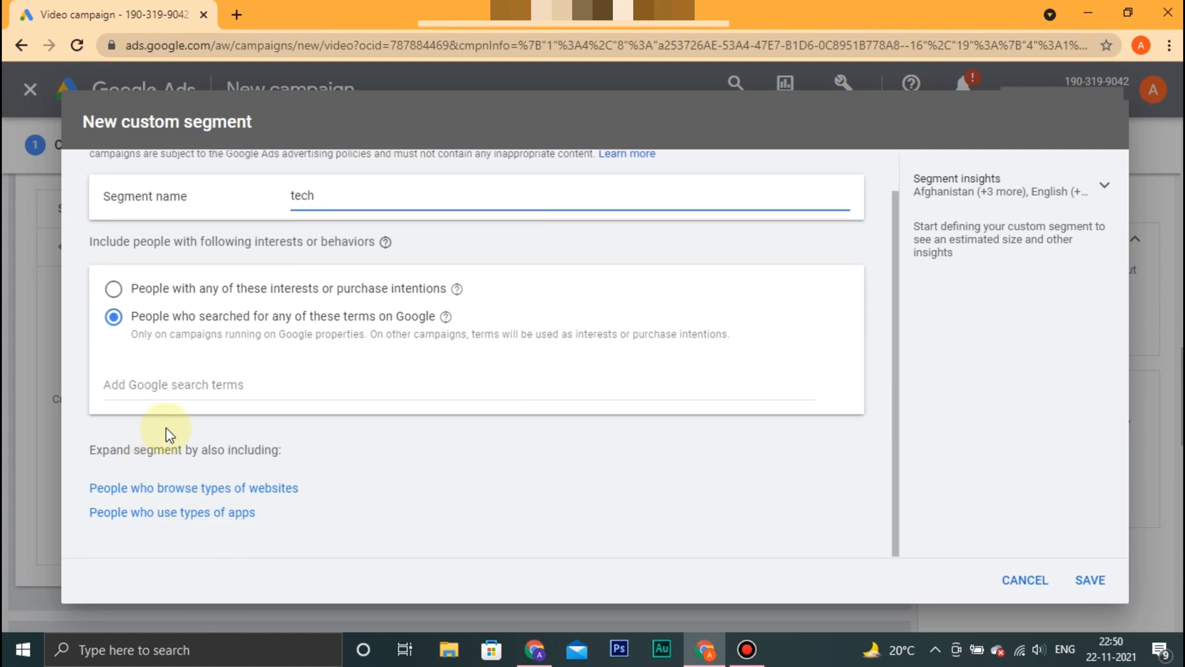
# Add "how to make a thumbnail" as a Google search term for the custom segment
pyautogui.click(160, 406)
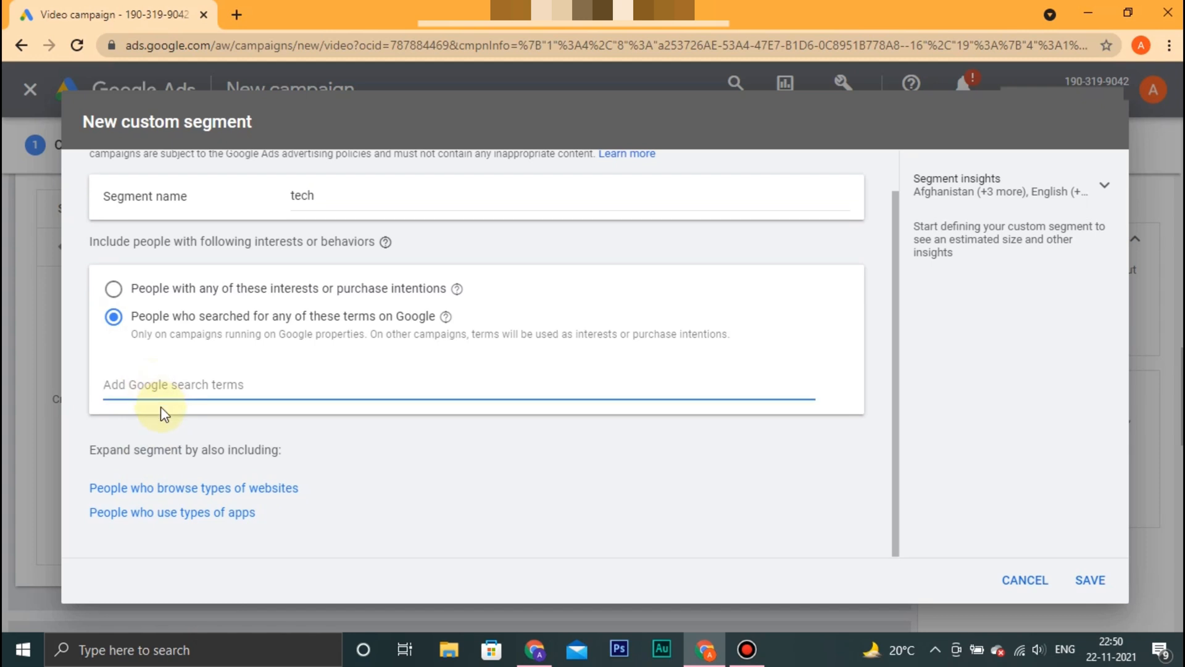
pyautogui.write('how ')
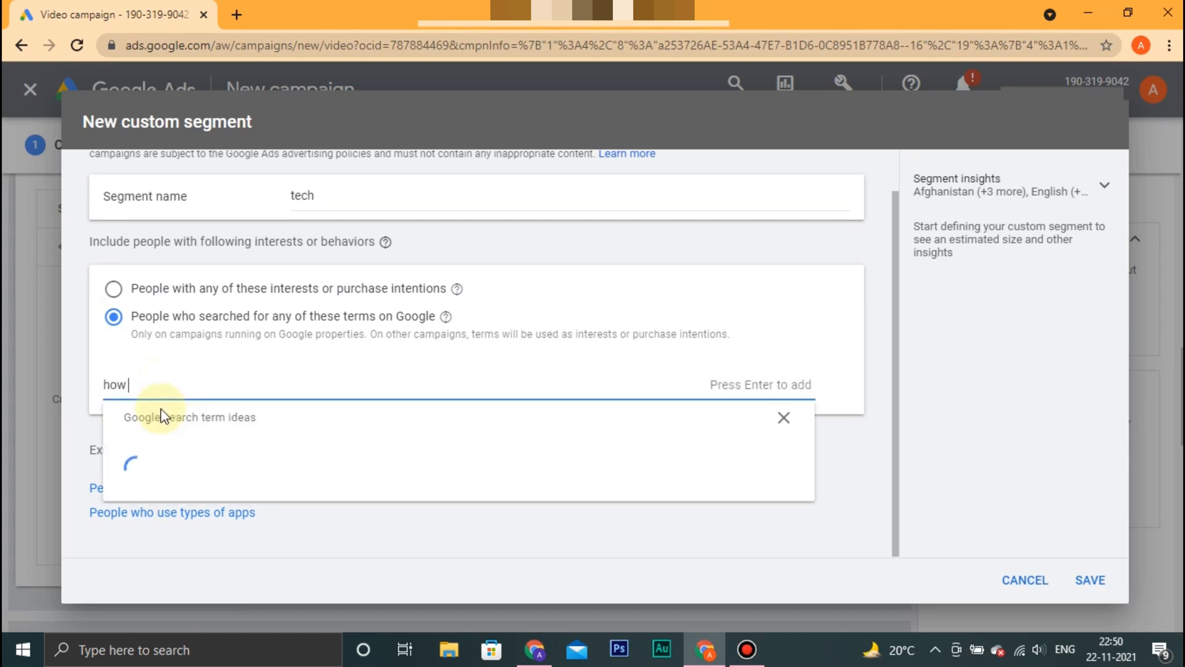
pyautogui.write('to make a thumbnail')
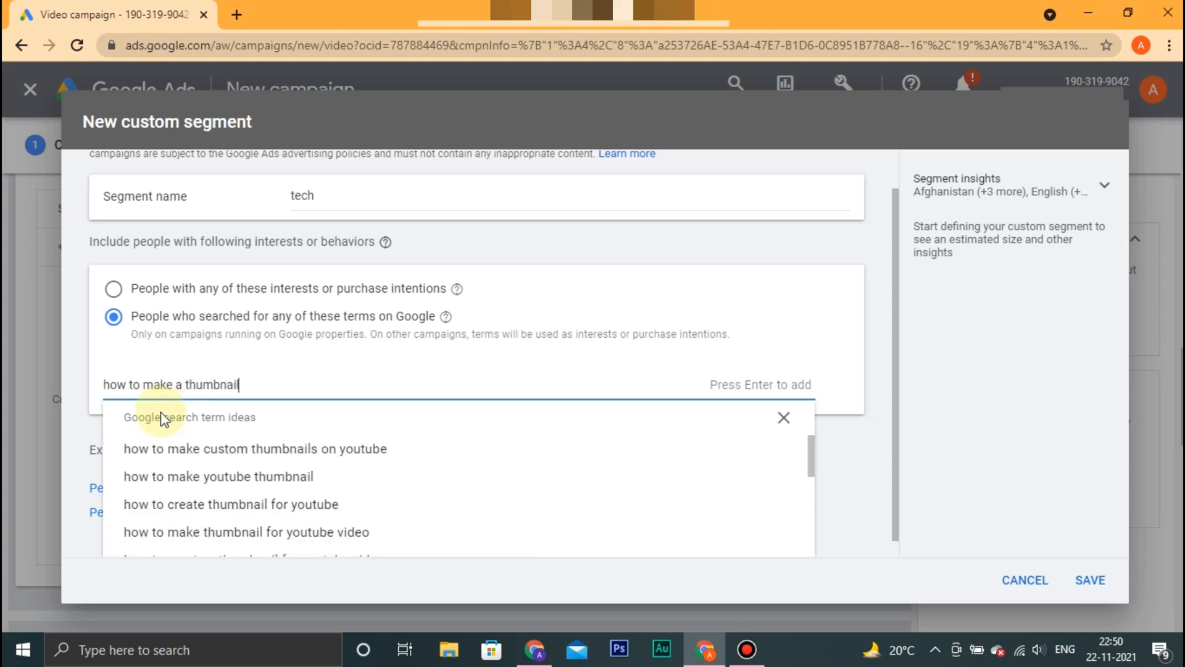
pyautogui.press('Return')
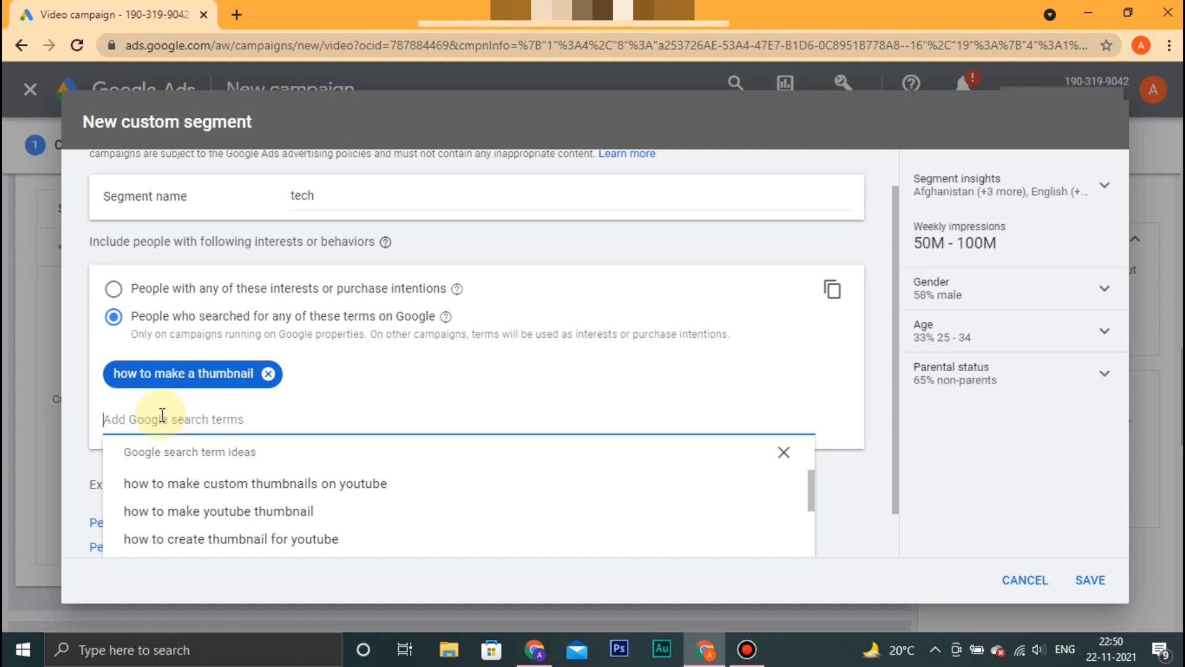
# Add the suggested terms "how to create thumbnail for youtube", "how to make custom thumbnails on youtube" and "how to make thumbnail for youtube video"
pyautogui.click(233, 542)
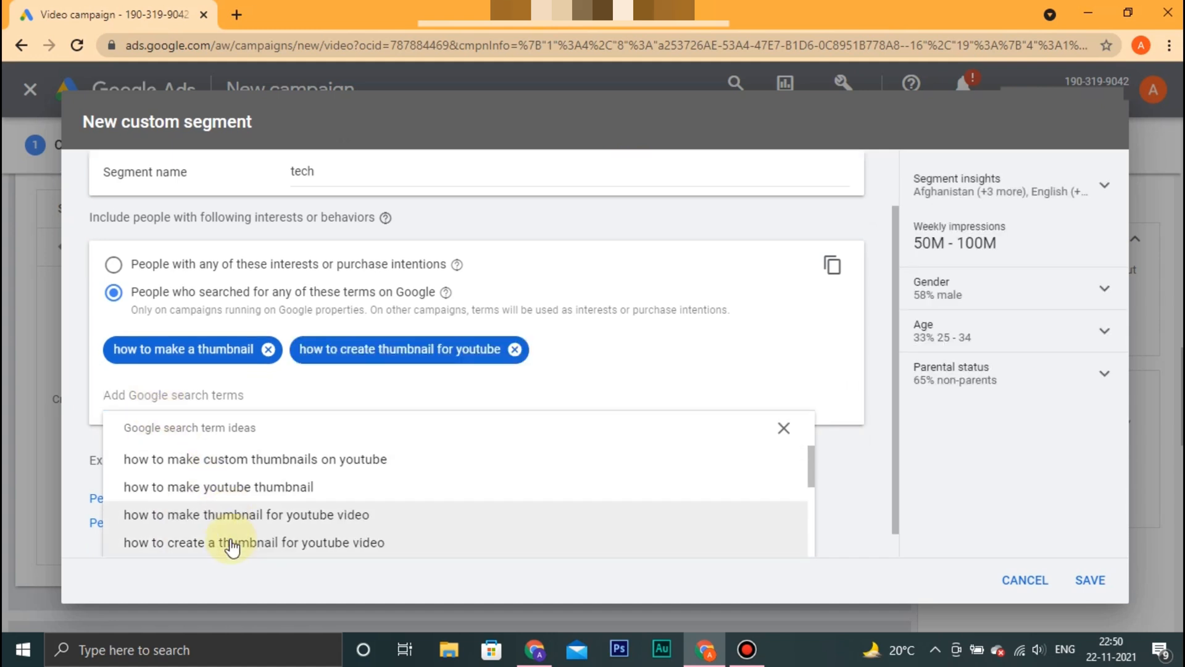
pyautogui.click(236, 460)
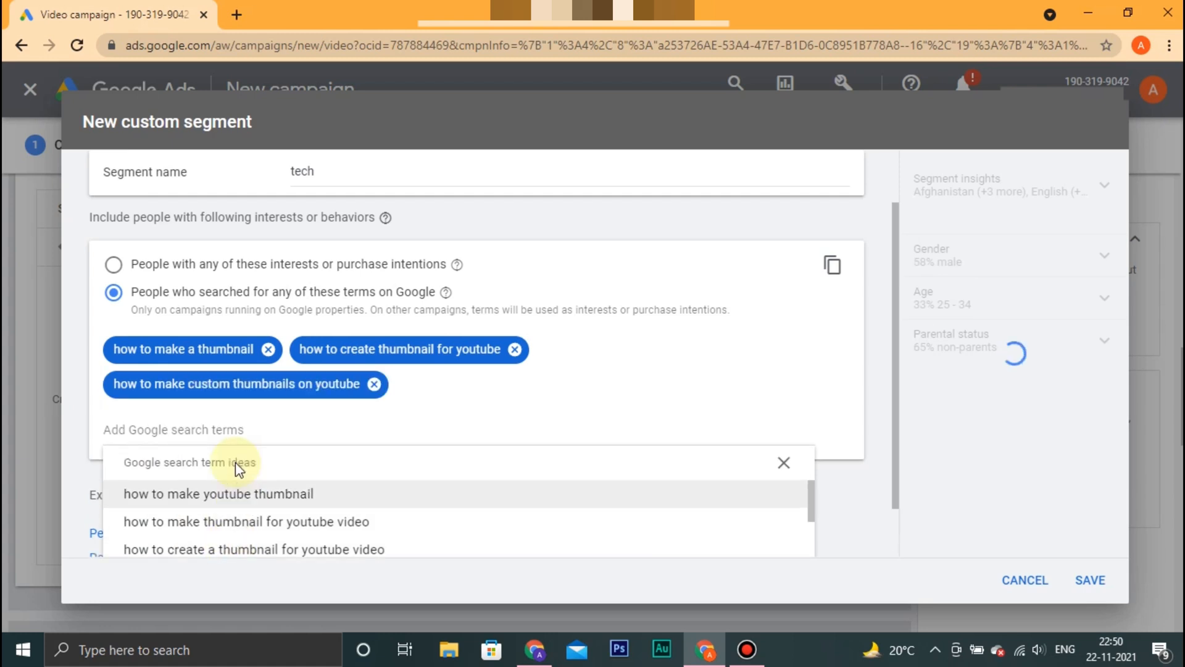
pyautogui.click(248, 525)
# Add the suggested terms "how to make hd youtube thumbnail", "how to create thumbnail" and "how to create a thumbnail for youtube video"
pyautogui.click(238, 545)
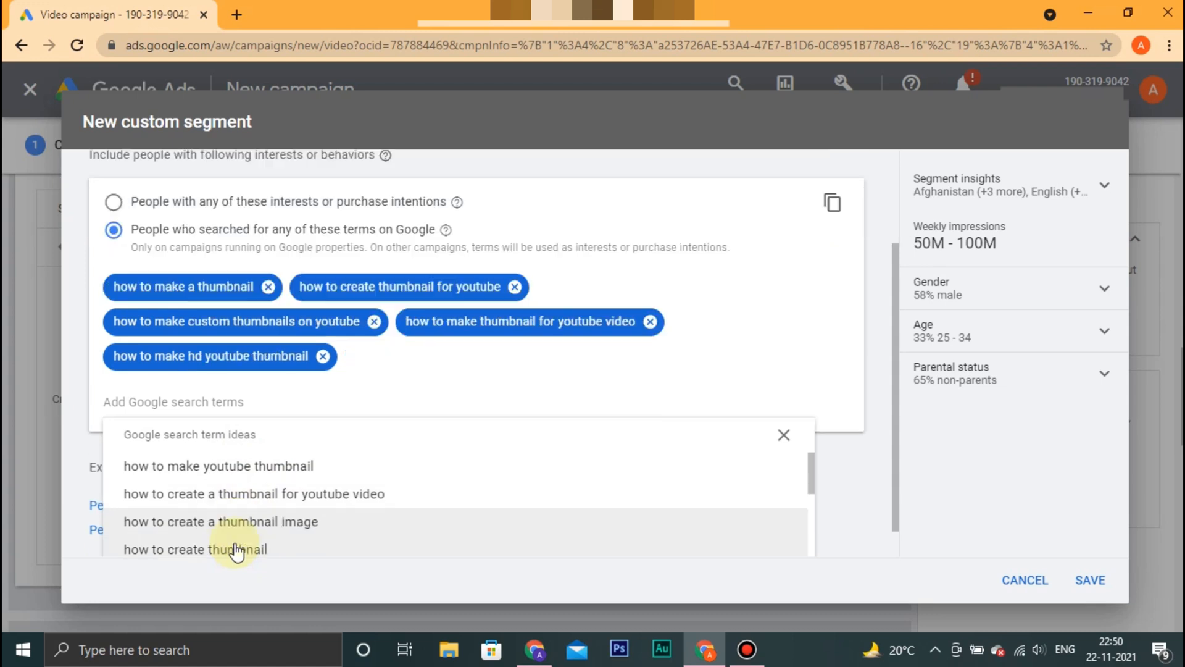
pyautogui.click(222, 549)
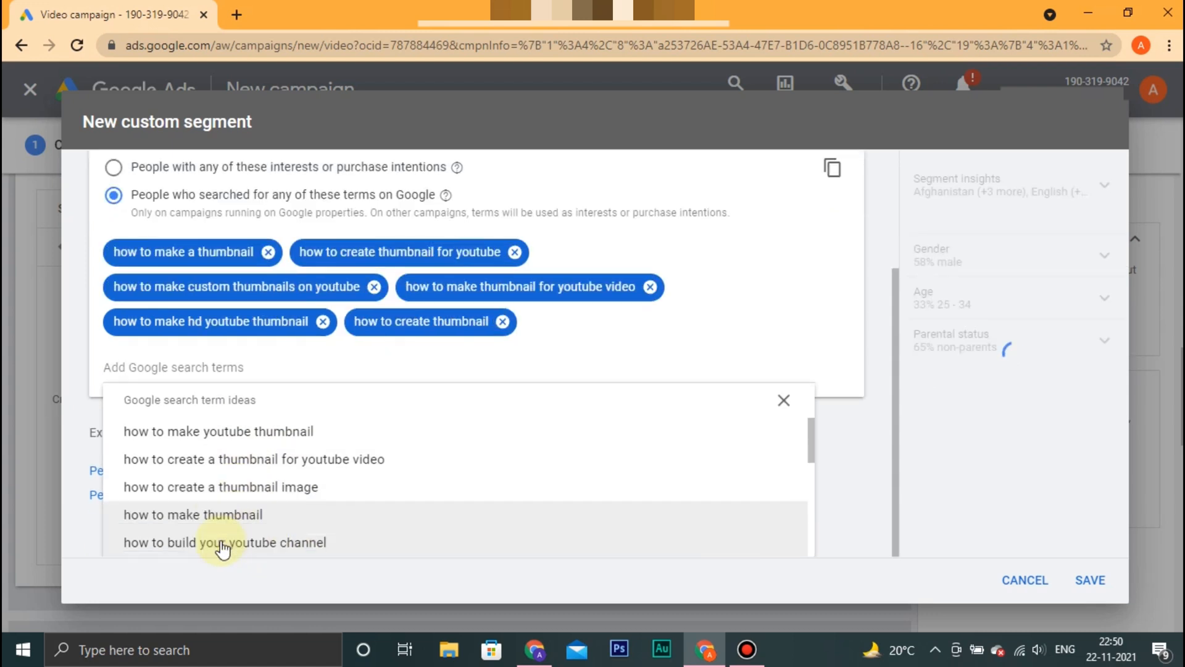
pyautogui.click(250, 468)
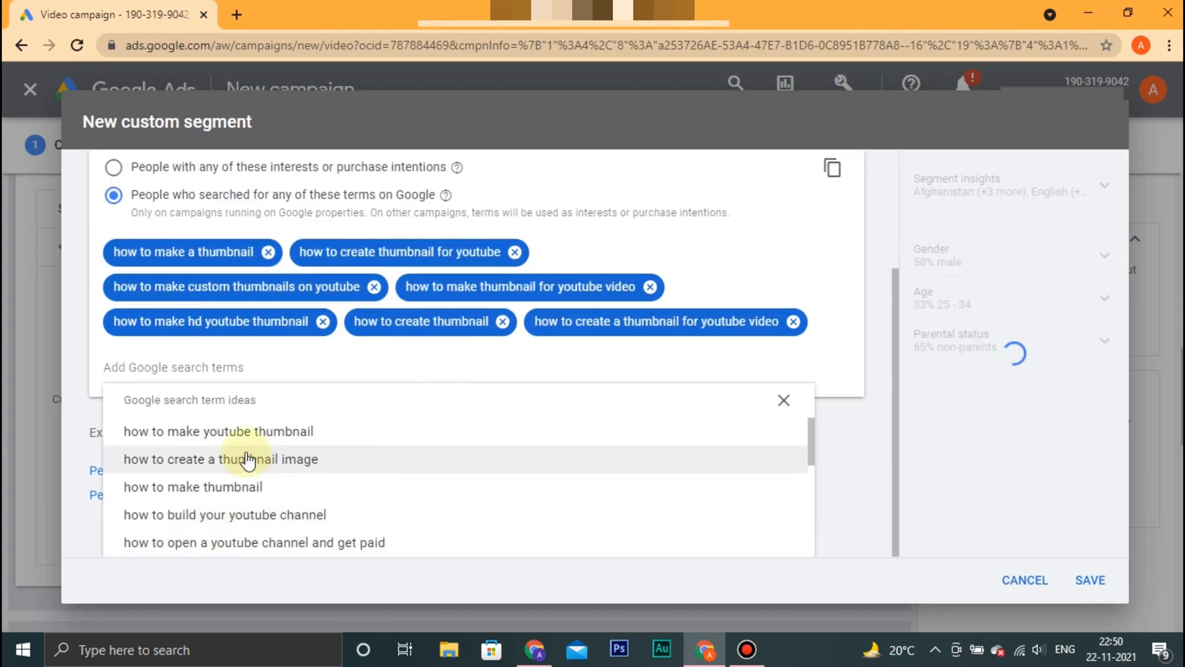
# Add the suggested terms "how to make thumbnail", "how to build your youtube channel" and "how to make youtube thumbnail"
pyautogui.click(260, 500)
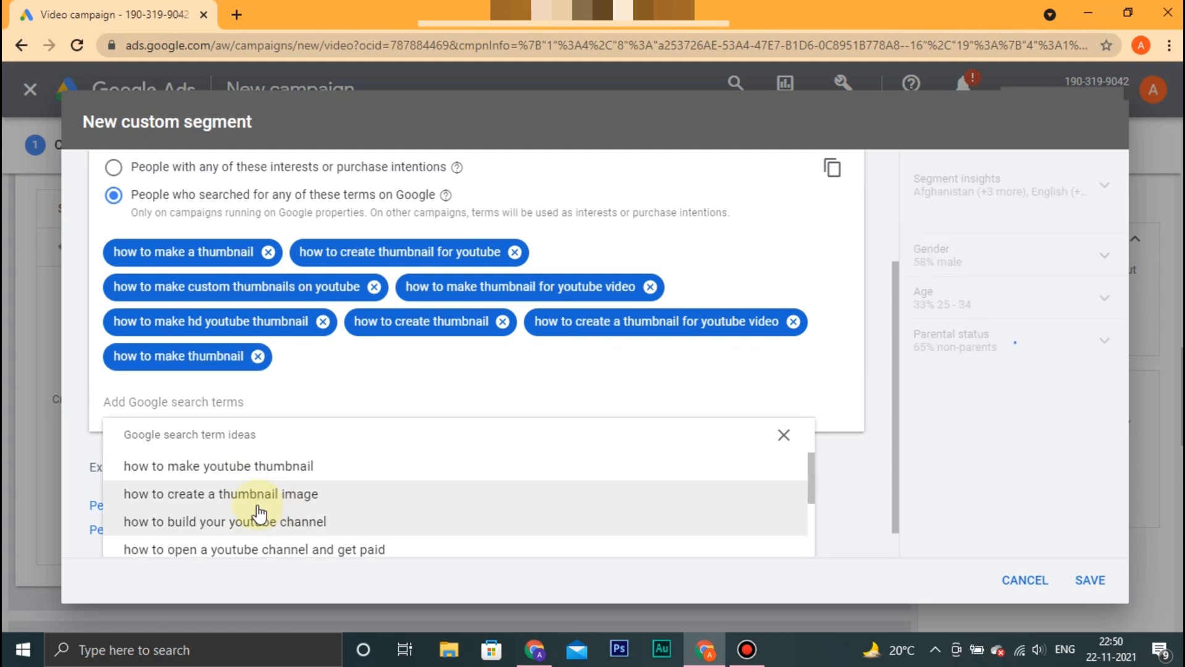
pyautogui.click(256, 526)
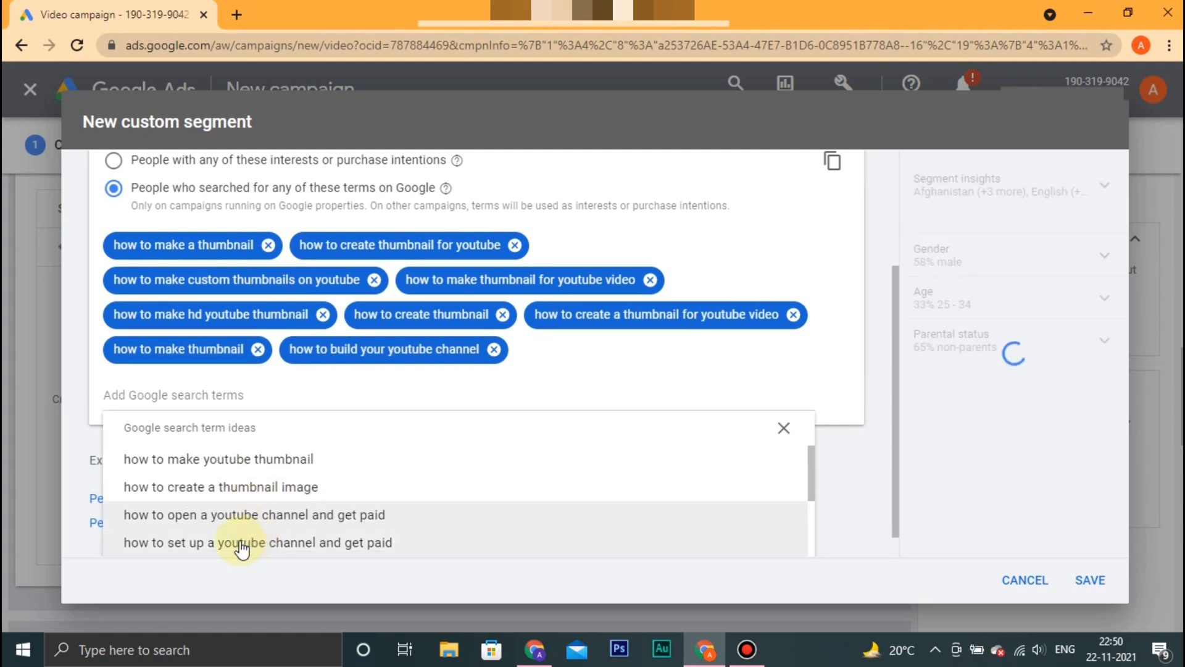
pyautogui.click(234, 465)
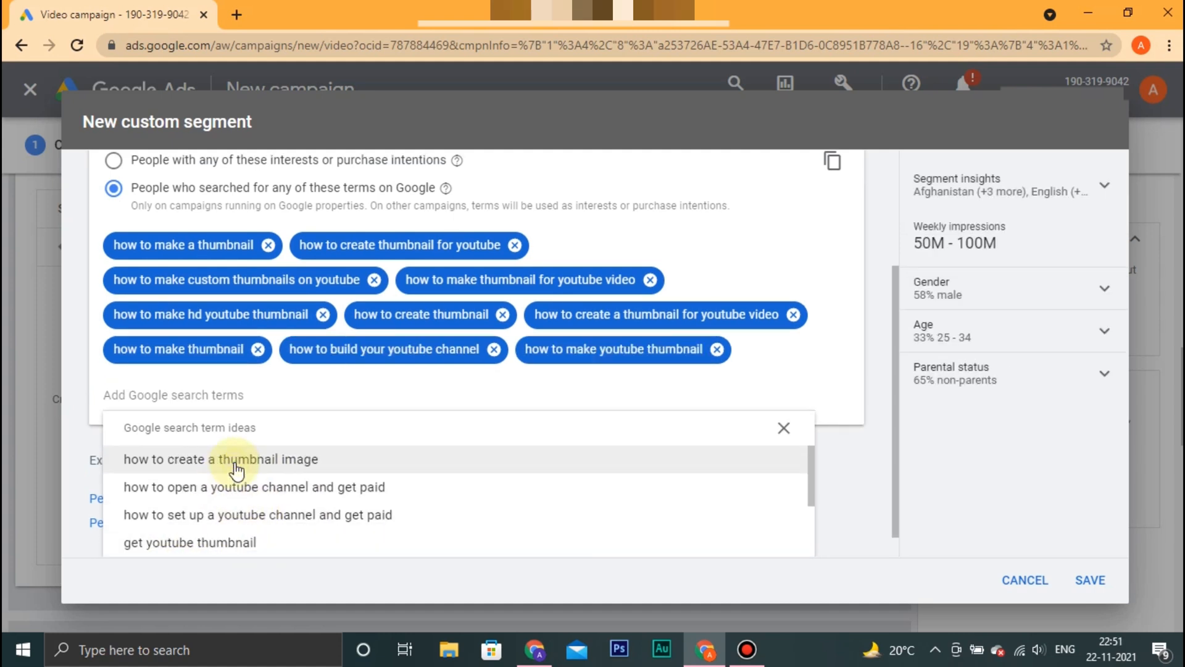
# Add the suggested terms "how to create a thumbnail image" and "get youtube thumbnail", then close the term suggestions
pyautogui.click(237, 470)
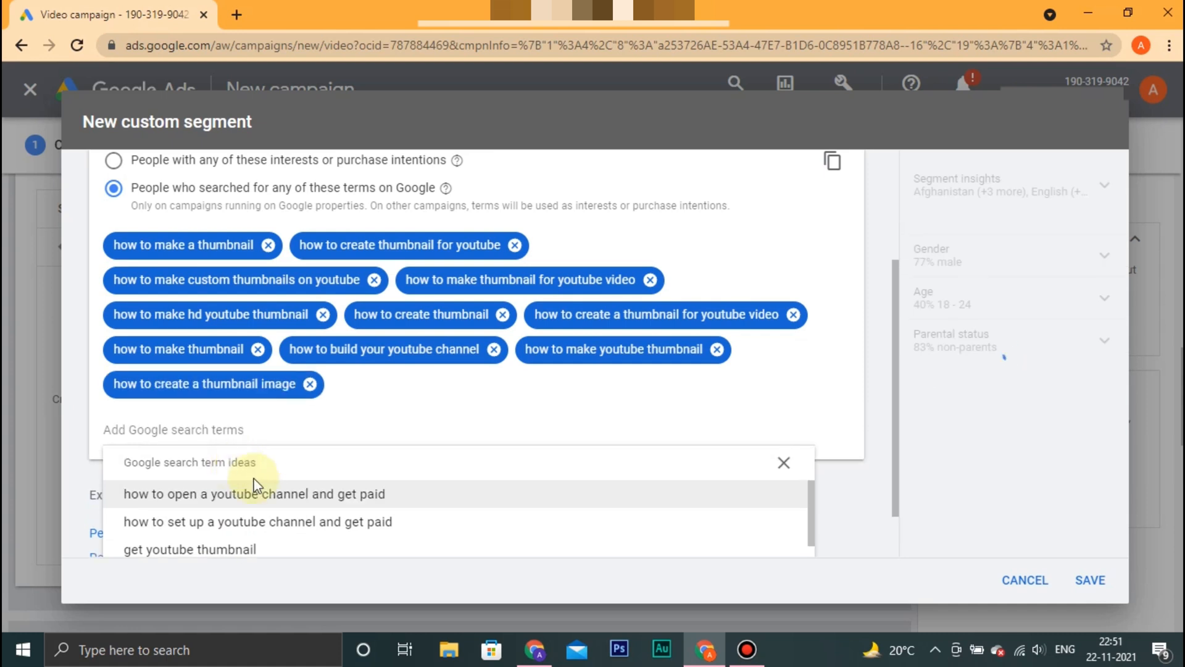
pyautogui.click(237, 548)
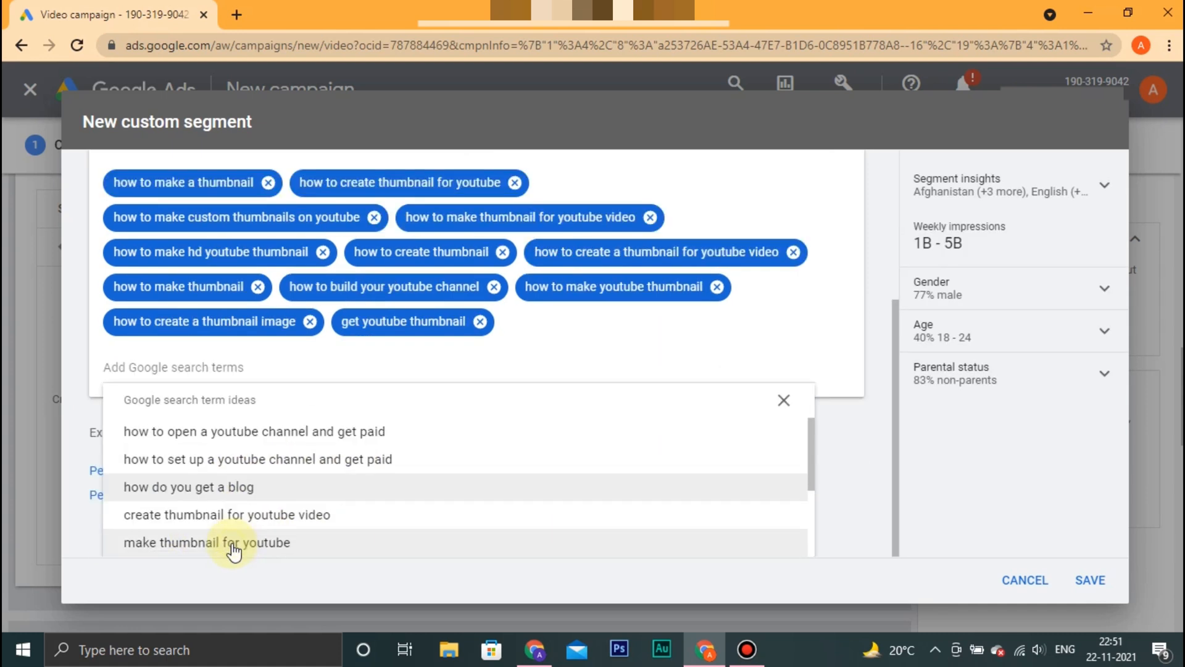
pyautogui.click(794, 351)
# Review the custom segment's search terms, expansion options and insights on weekly impressions, gender, age and parental status
pyautogui.scroll(2, 495, 389)
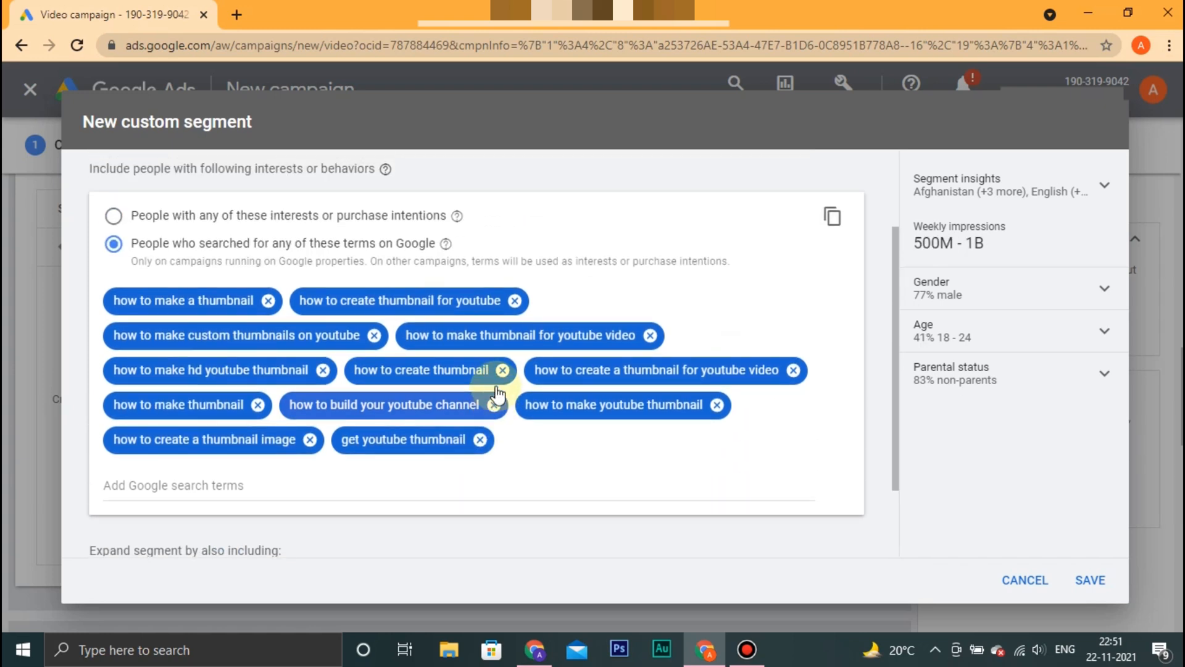
pyautogui.scroll(-1, 499, 390)
pyautogui.scroll(1, 498, 391)
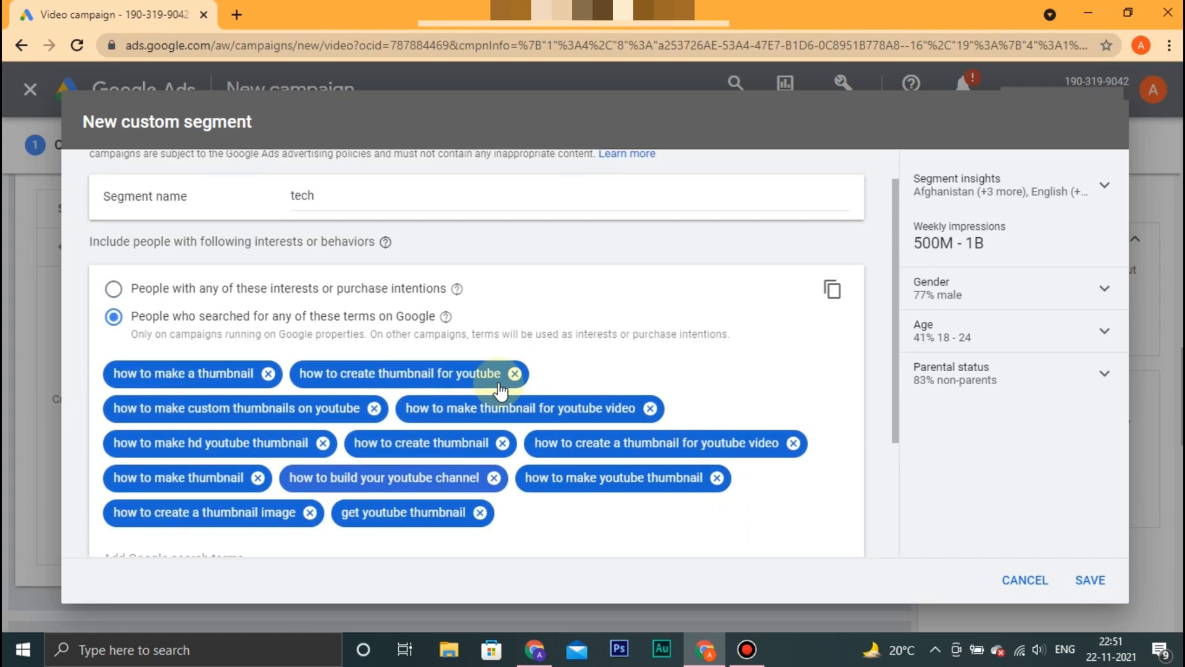
pyautogui.scroll(-1, 498, 386)
pyautogui.scroll(1, 498, 382)
pyautogui.scroll(-2, 498, 382)
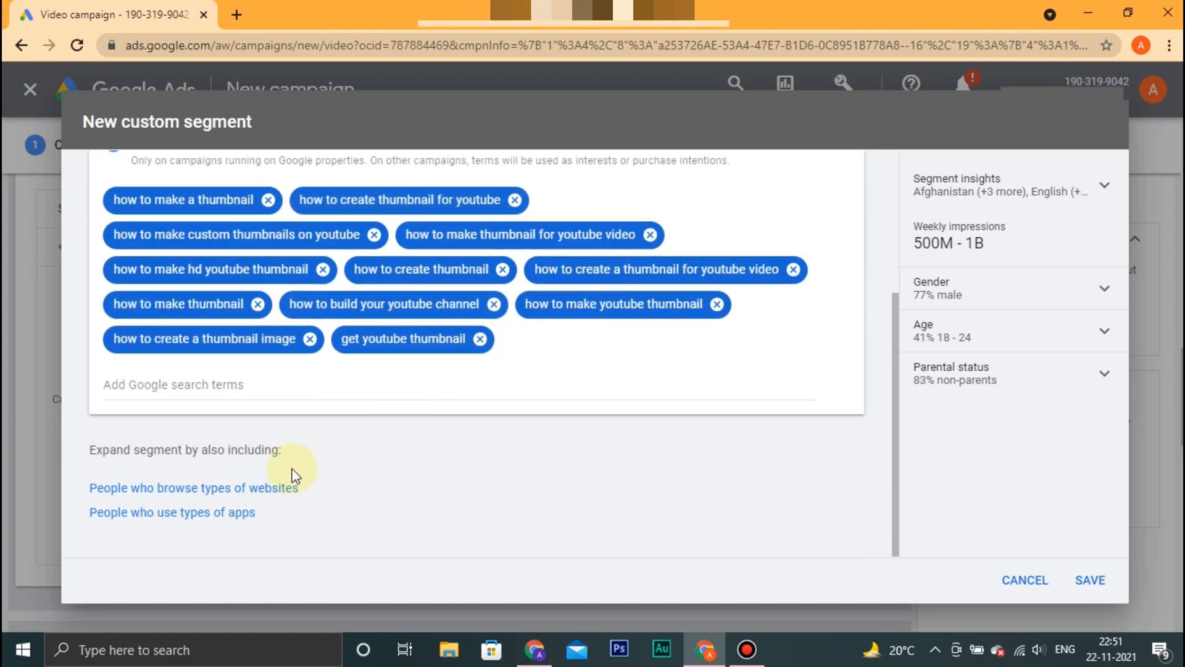
pyautogui.scroll(3, 232, 344)
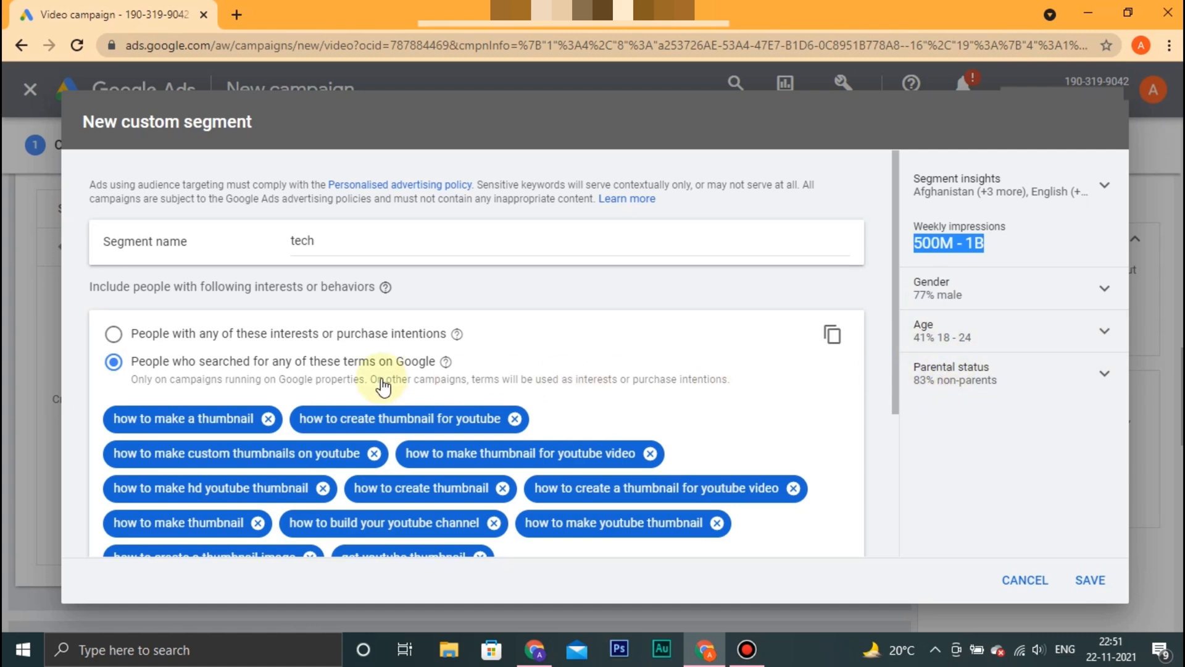
pyautogui.scroll(-3, 238, 397)
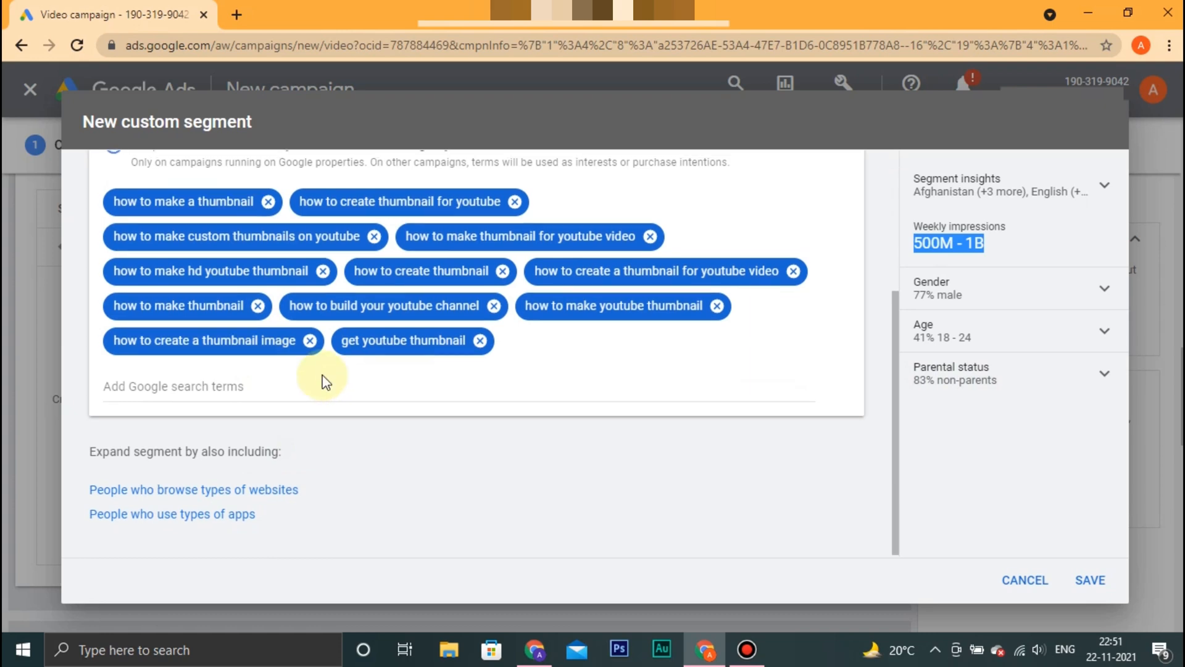
pyautogui.scroll(3, 323, 379)
pyautogui.scroll(-3, 497, 410)
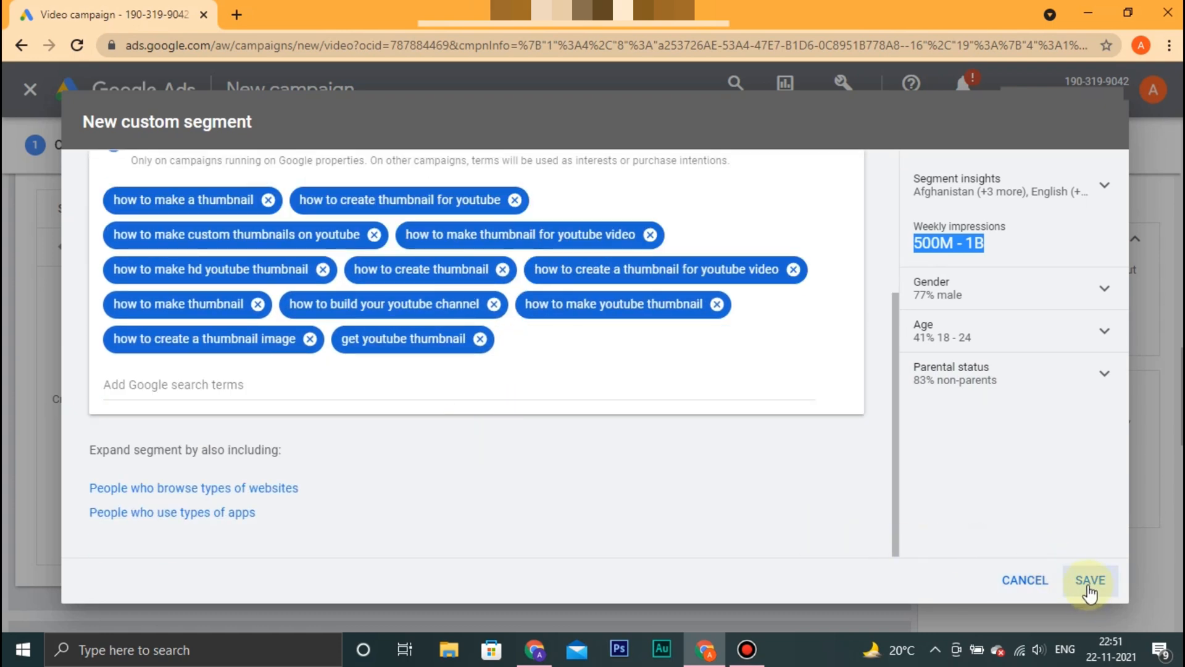
pyautogui.scroll(3, 681, 384)
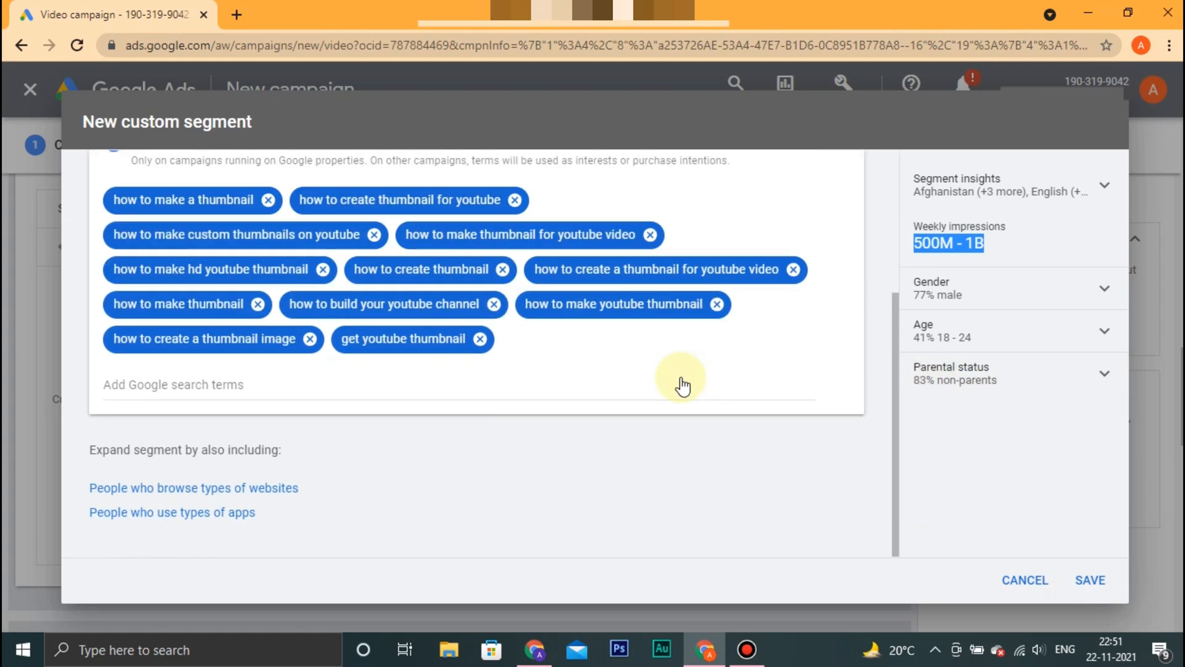
pyautogui.scroll(-3, 852, 492)
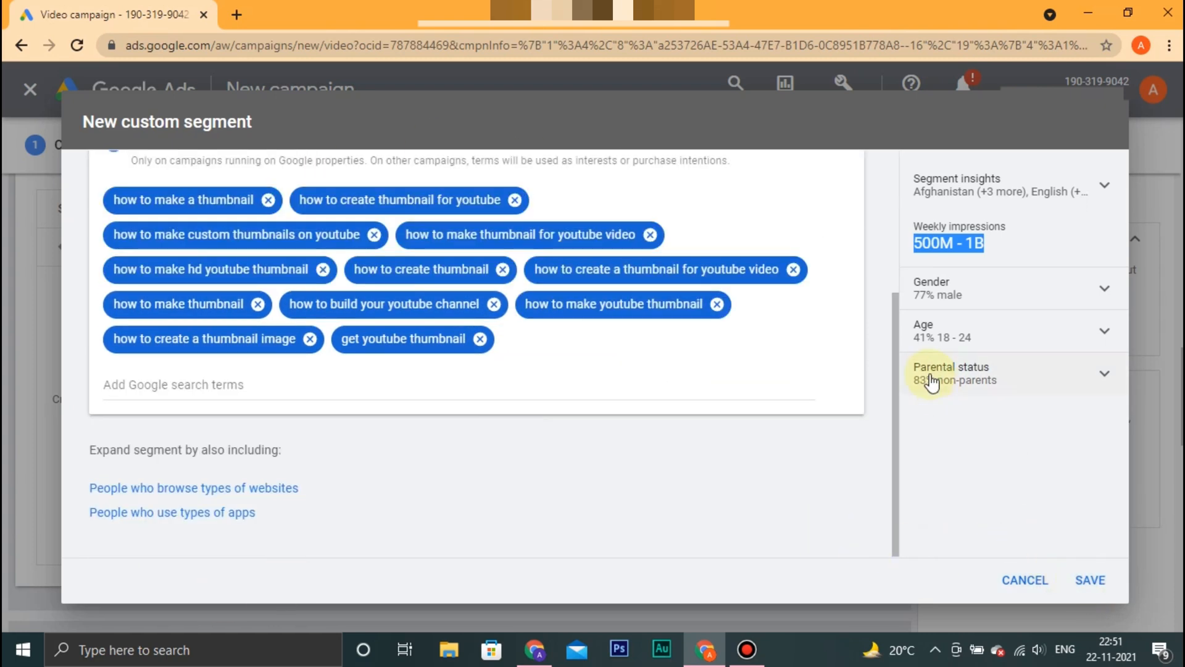
pyautogui.scroll(3, 682, 383)
pyautogui.scroll(-3, 682, 385)
pyautogui.scroll(3, 683, 386)
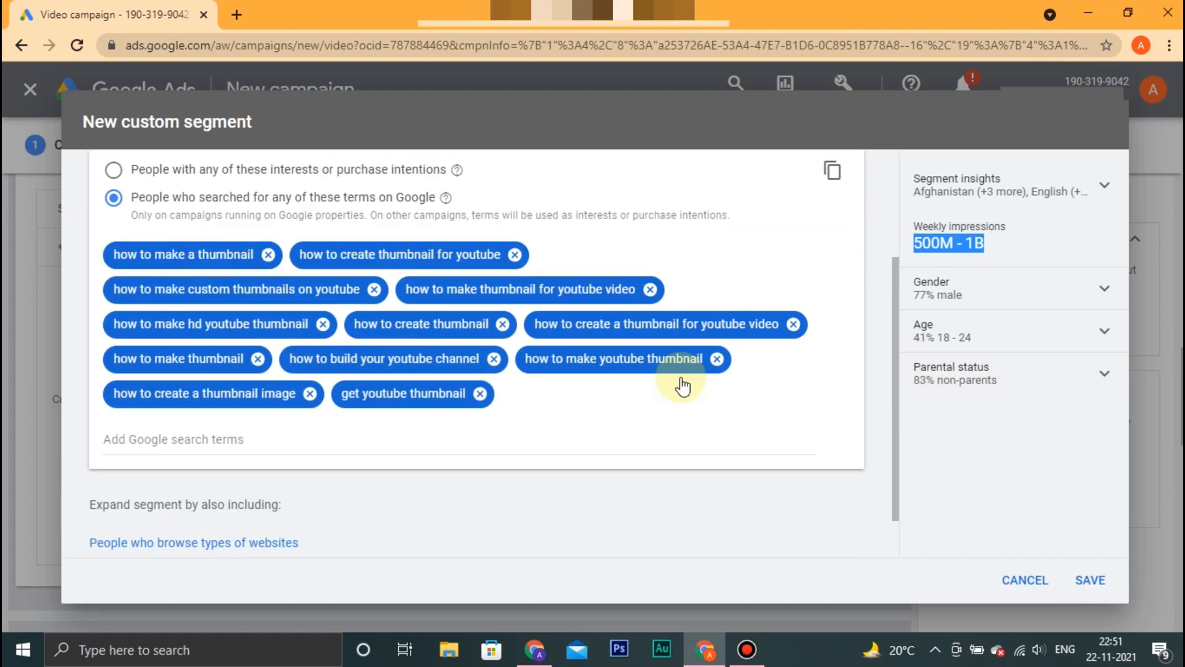
# Save the tech custom segment and use it as the ad group's audience segment
pyautogui.click(1086, 580)
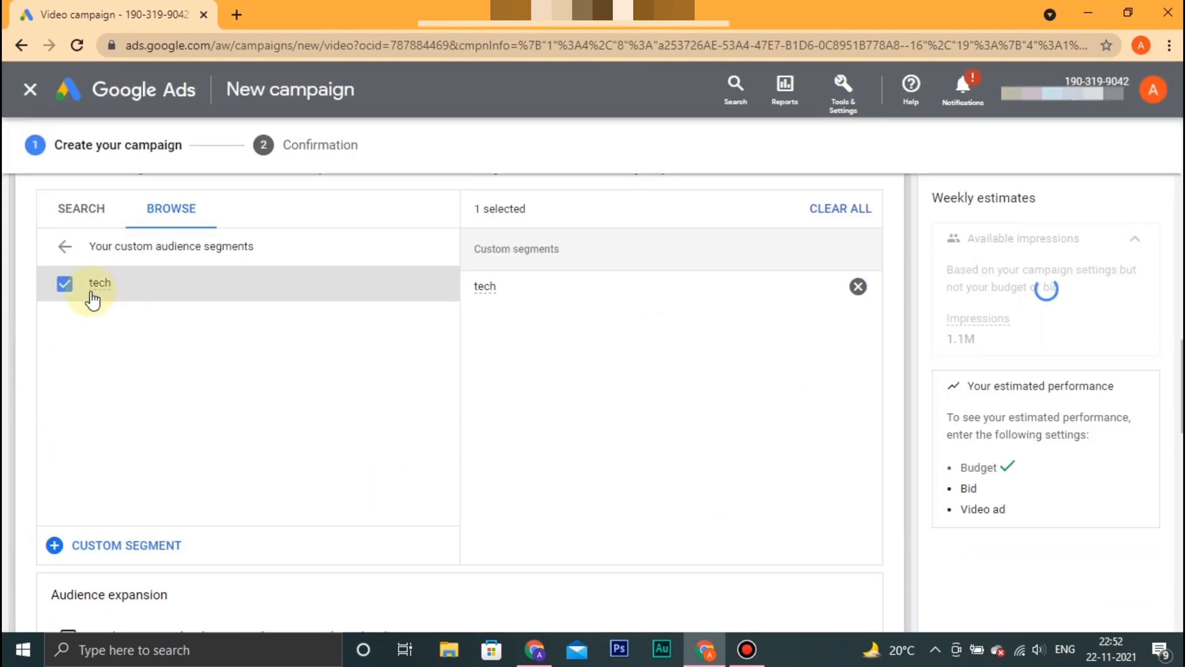
pyautogui.scroll(3, 815, 311)
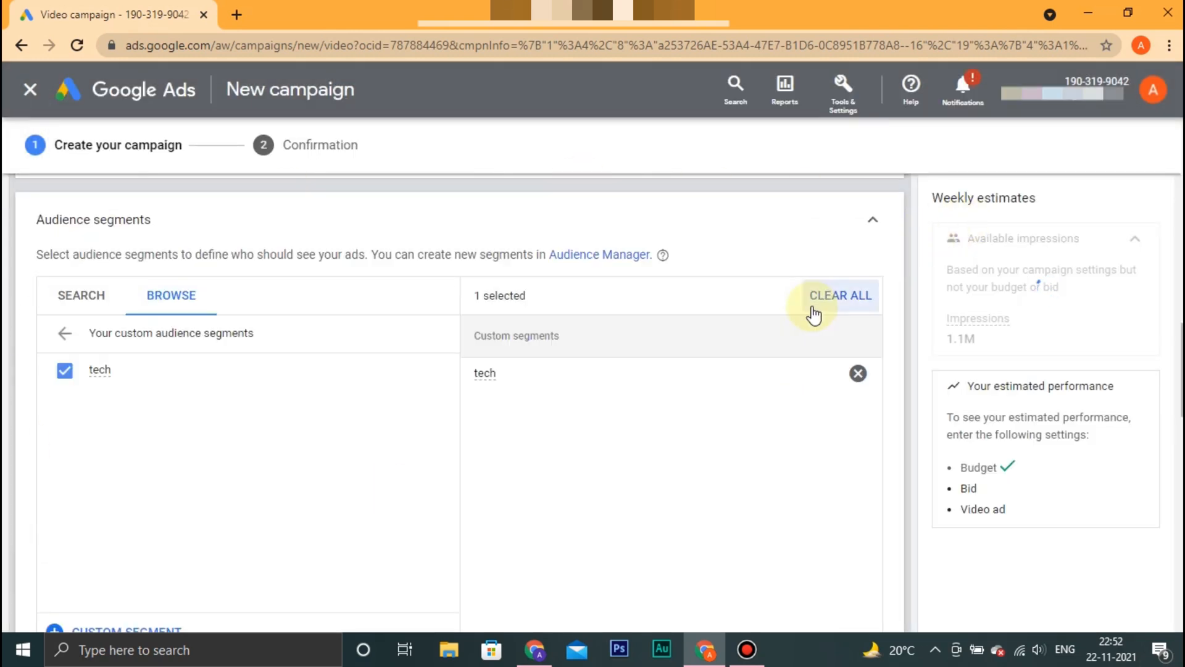
pyautogui.click(871, 312)
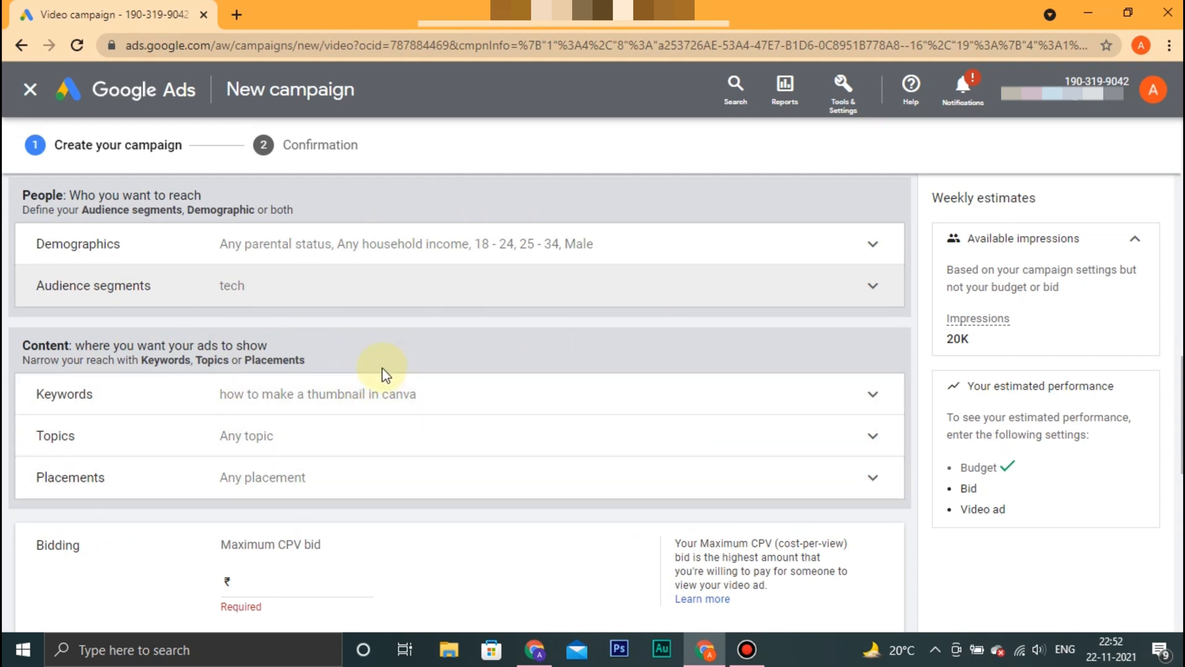
# Open the ad group's placement targeting and go to the search for YouTube video placements
pyautogui.click(424, 488)
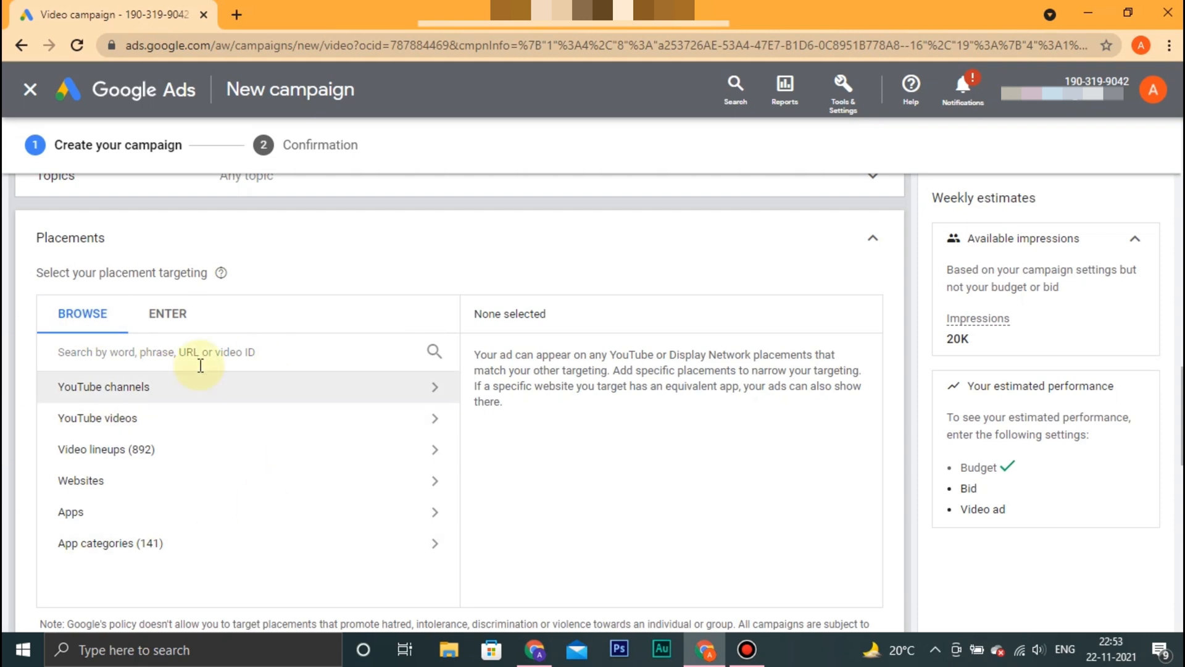
pyautogui.click(171, 429)
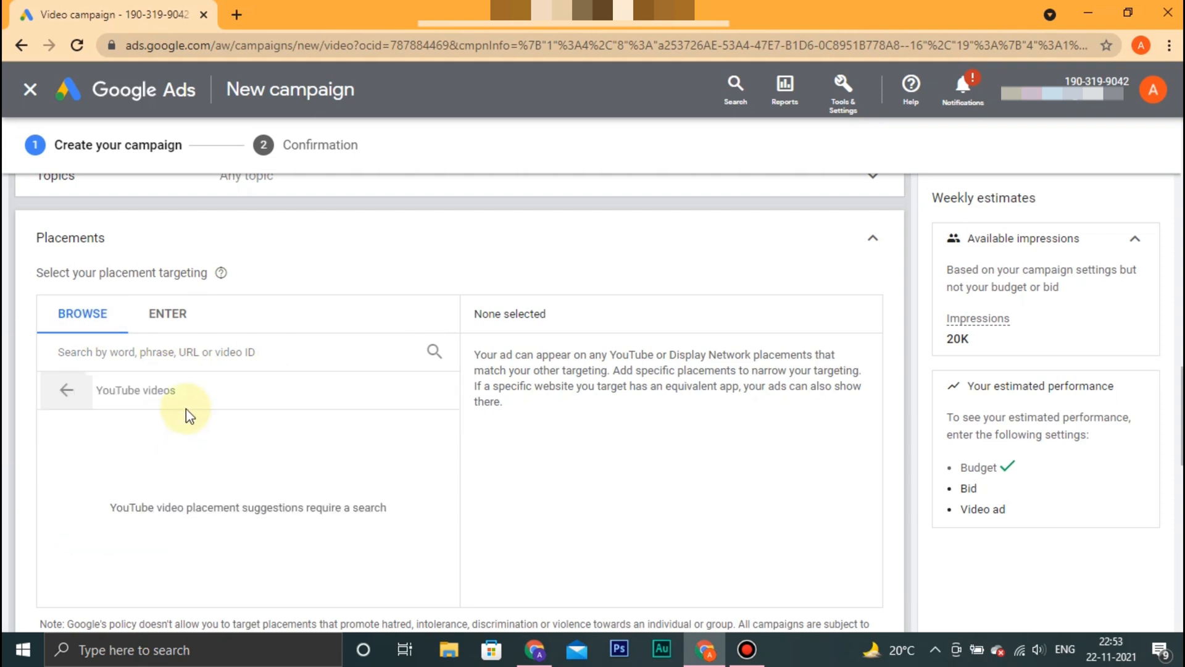
pyautogui.click(200, 352)
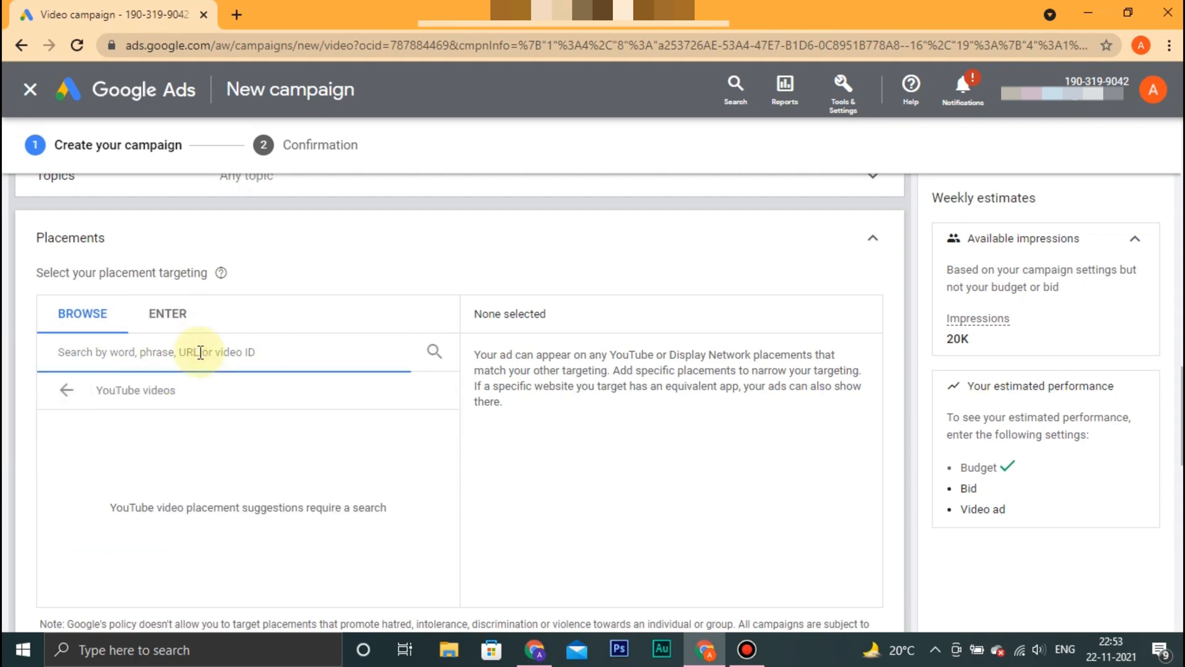
# Switch to the YouTube browser window and copy the link of "How To Make Pro Thumbnail in Canva" from the Techz Dart channel home
pyautogui.click(531, 658)
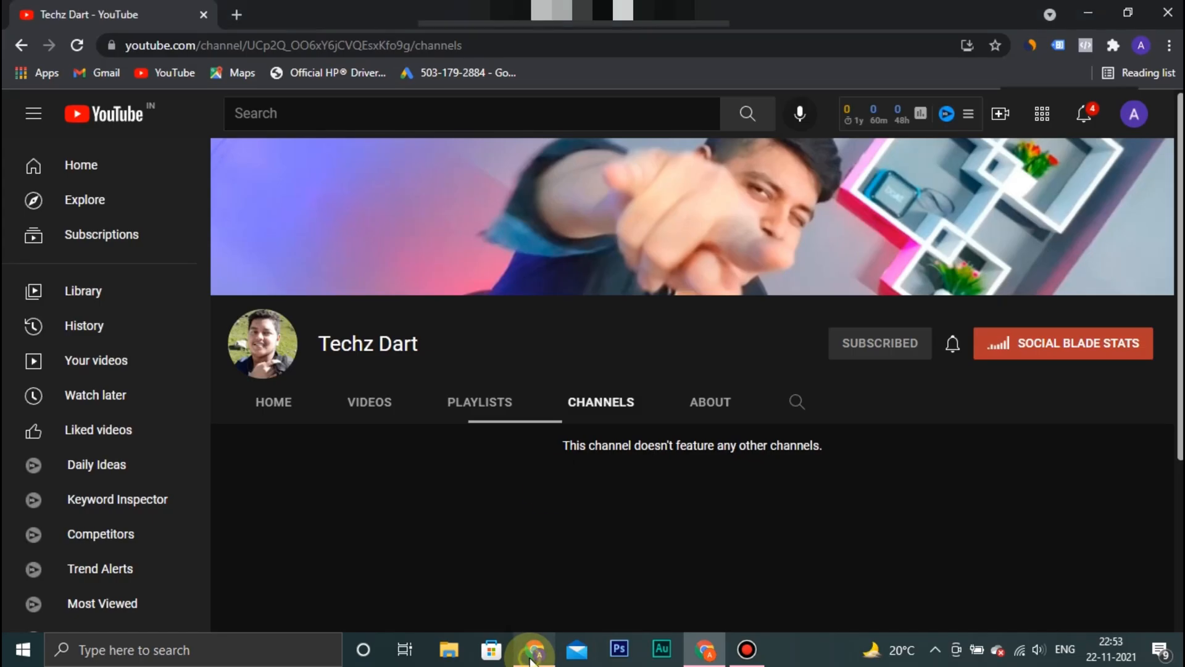
pyautogui.click(275, 406)
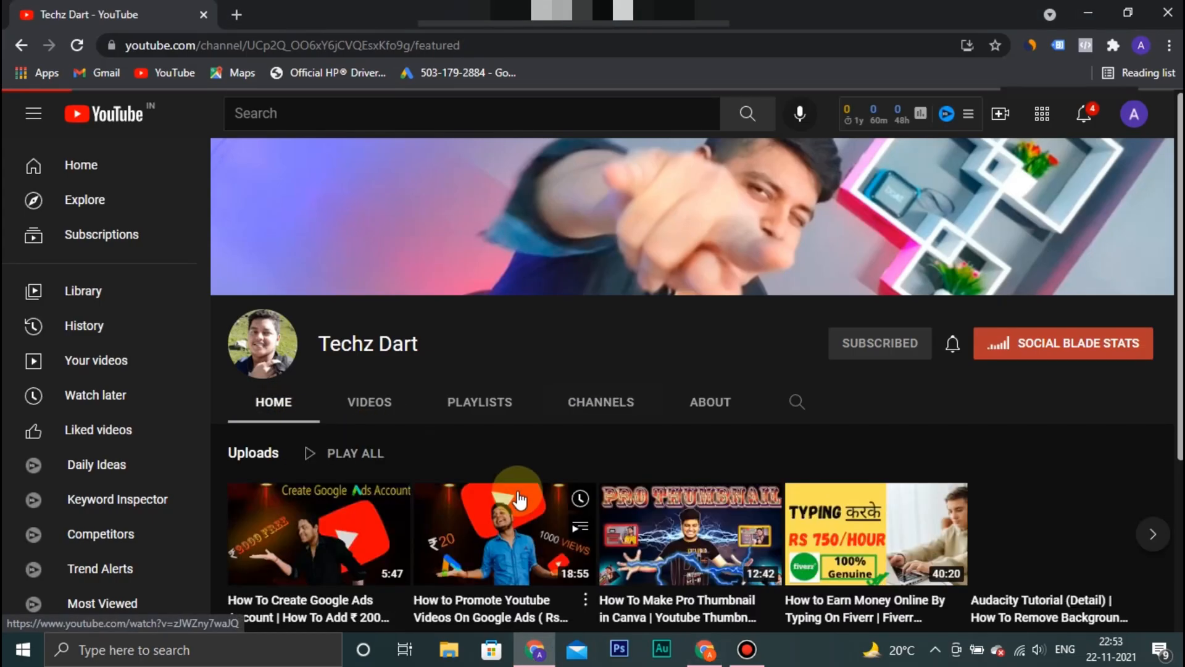
pyautogui.rightClick(676, 560)
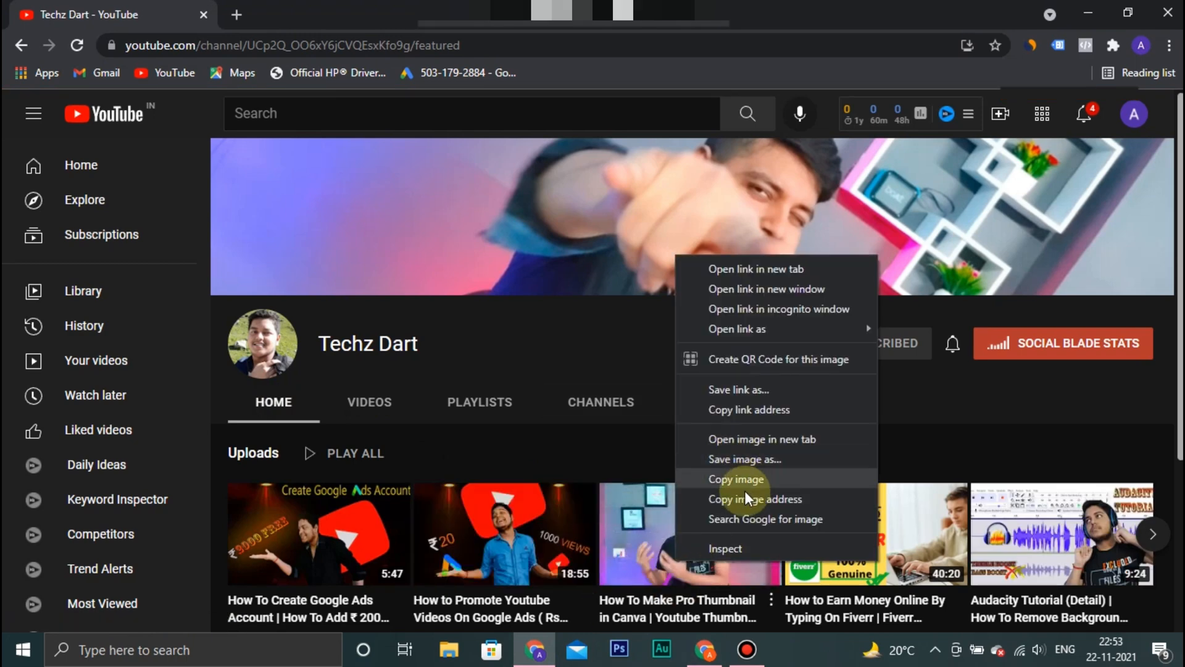
pyautogui.click(741, 410)
# Back in Google Ads, search placements with the copied video link, select the Canva thumbnail video as a placement and collapse the placement settings
pyautogui.click(691, 645)
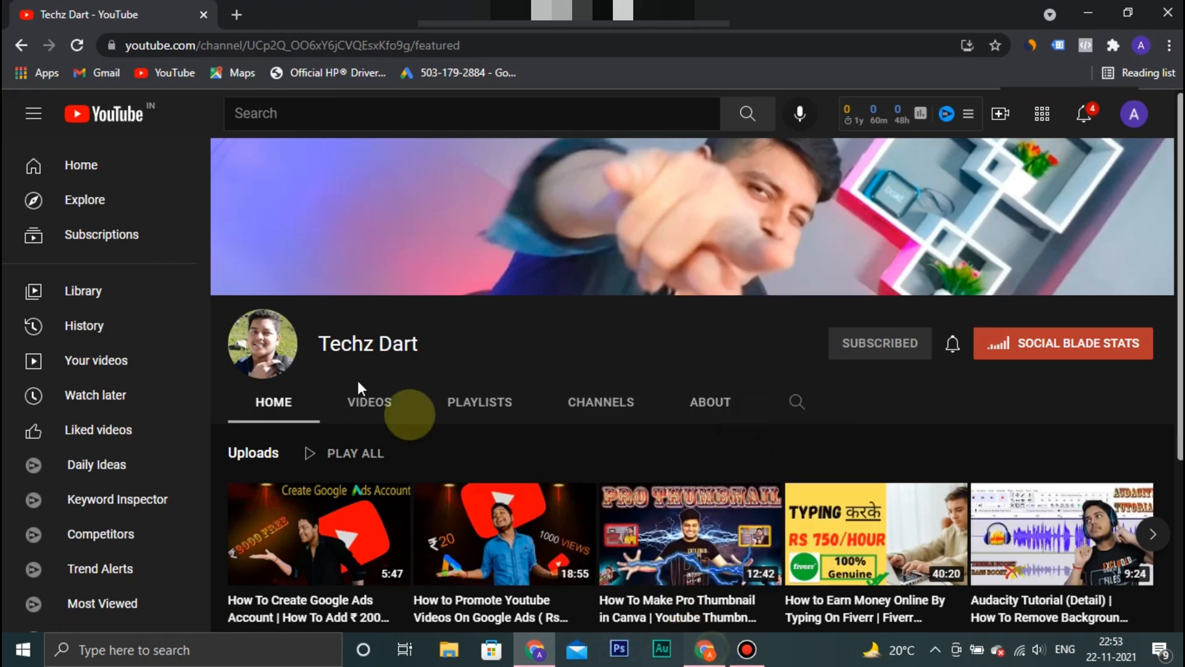
pyautogui.click(185, 352)
pyautogui.rightClick(188, 352)
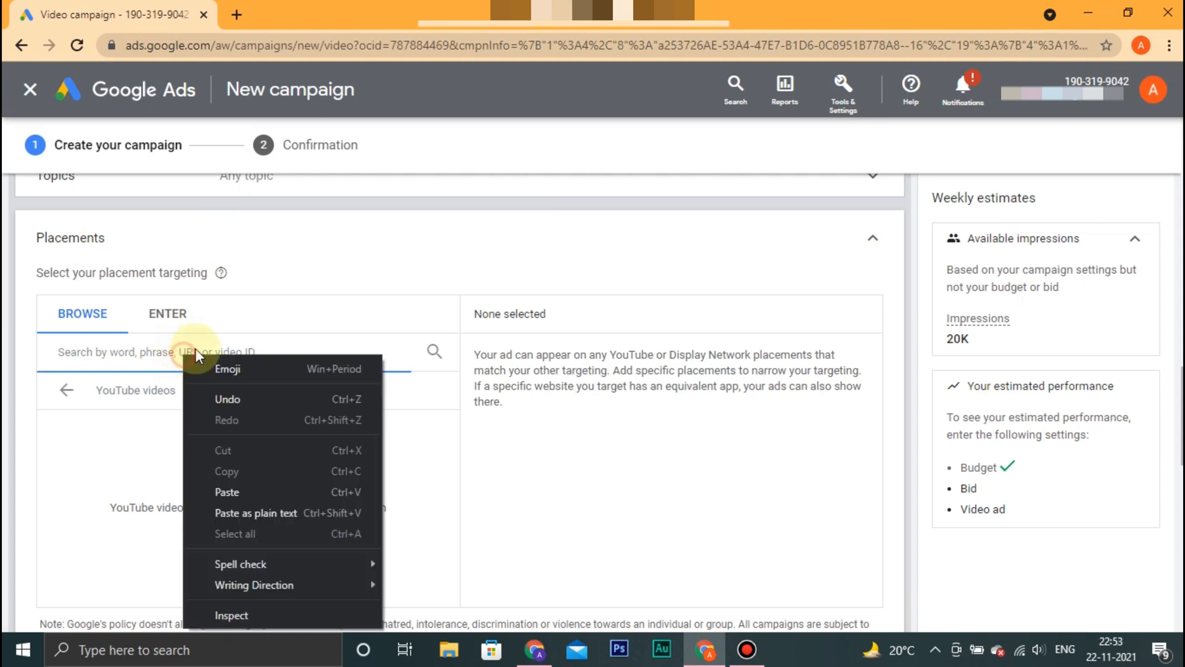
pyautogui.click(236, 486)
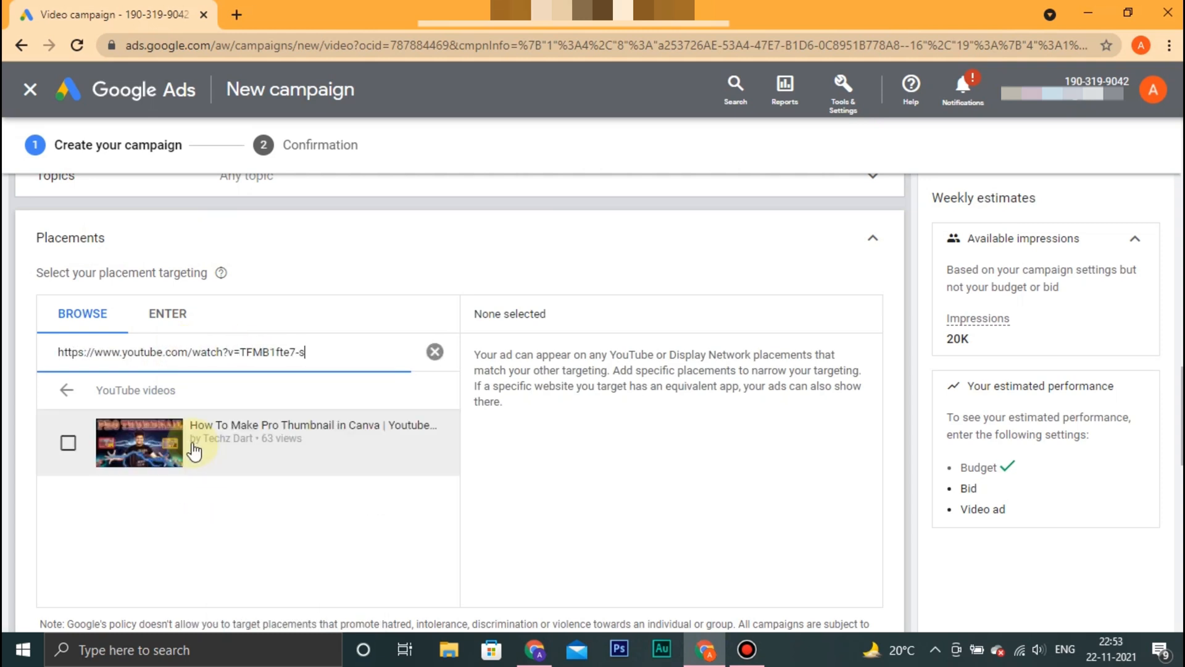
pyautogui.click(68, 443)
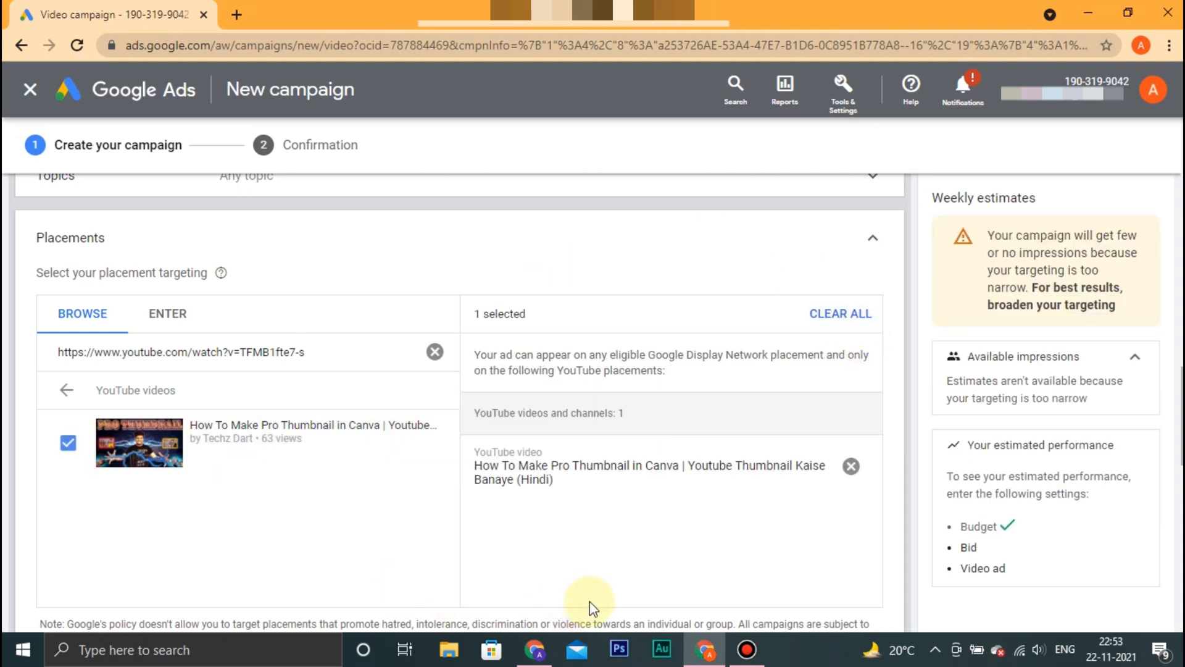
pyautogui.click(872, 238)
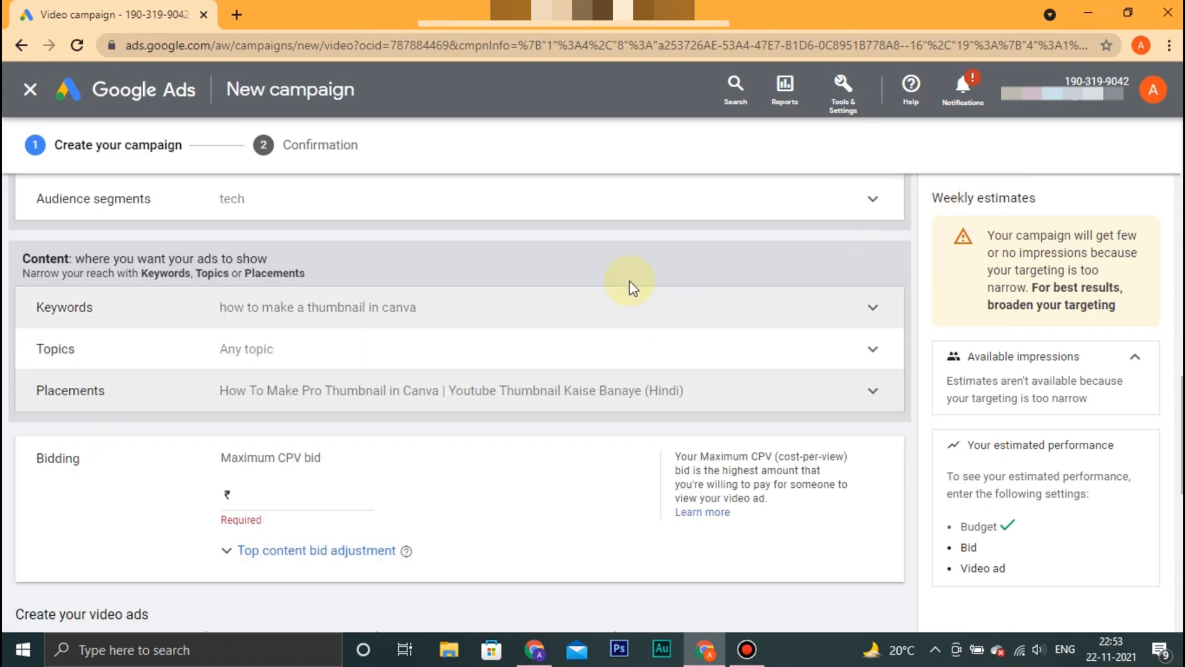
# Remove the tech custom segment from the ad group's audience segments and collapse that section
pyautogui.scroll(3, 611, 277)
pyautogui.click(625, 375)
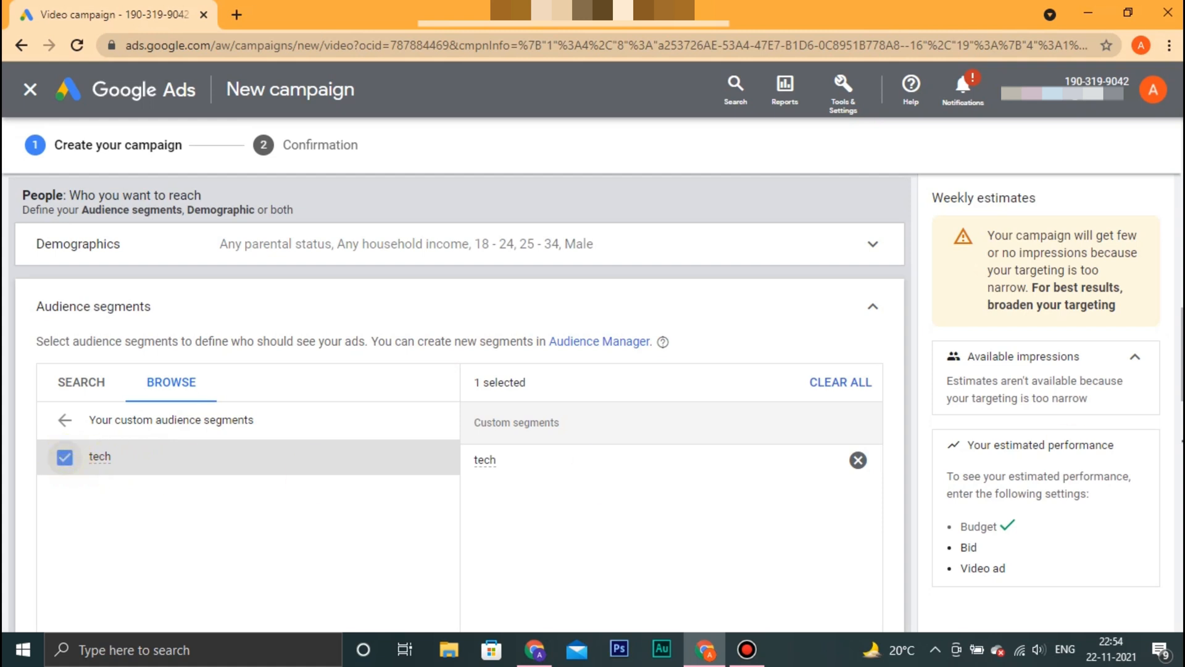
pyautogui.click(64, 457)
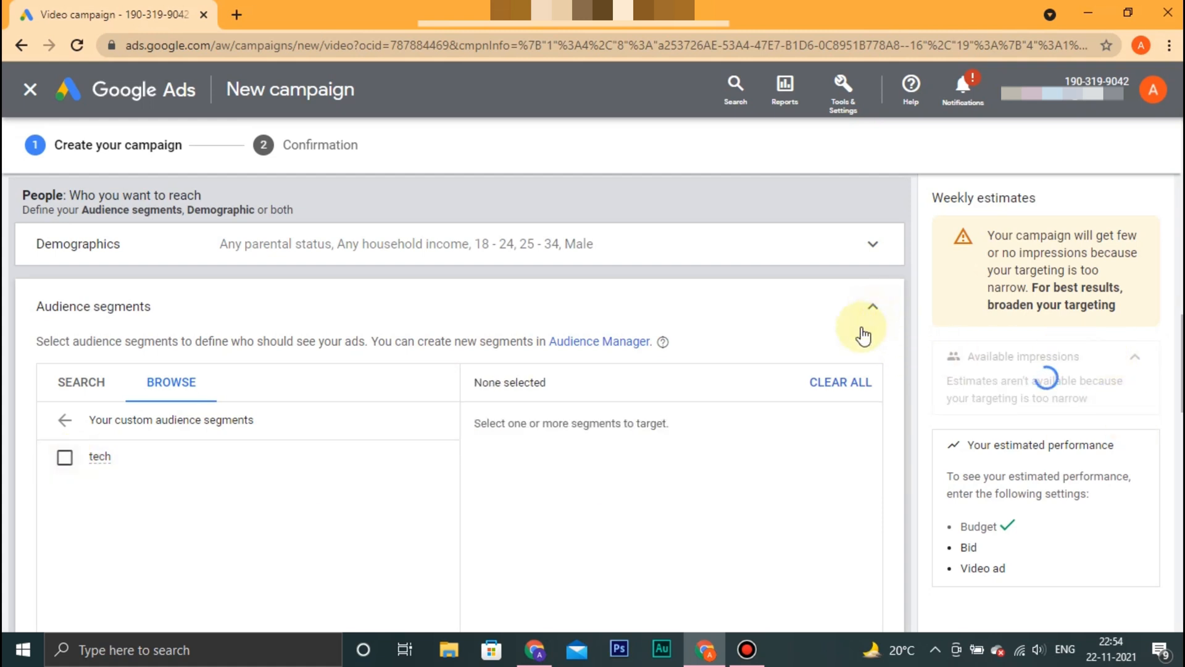
pyautogui.click(862, 337)
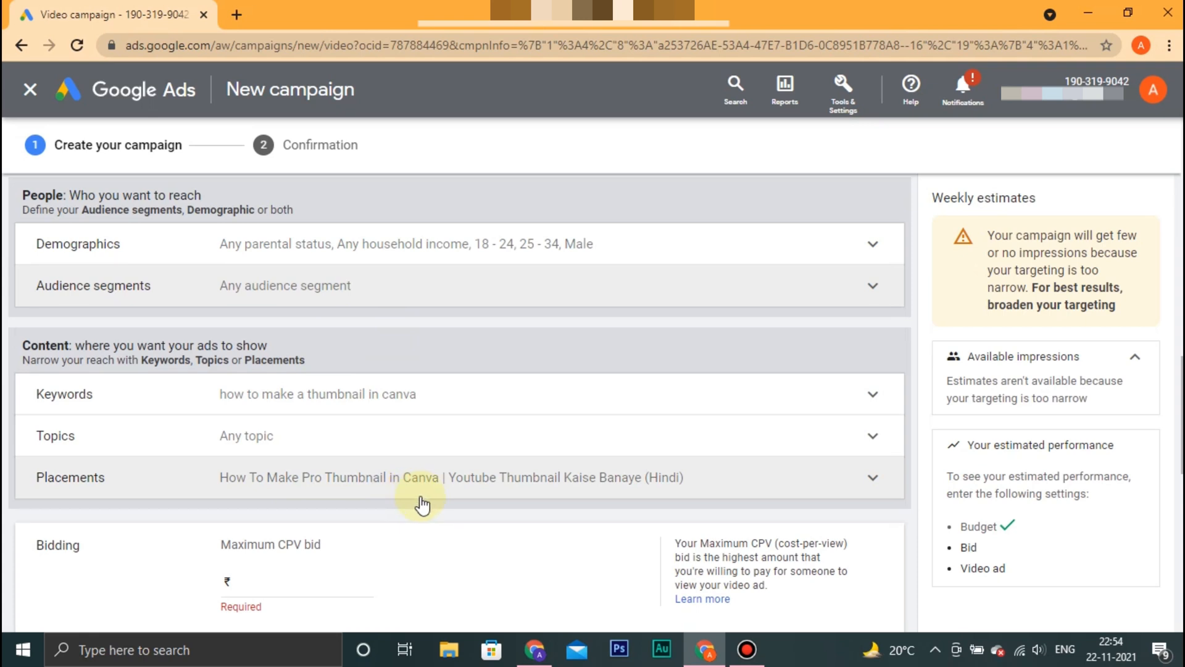
# Set the ad group's maximum CPV bid to ₹0.40
pyautogui.scroll(-4, 423, 504)
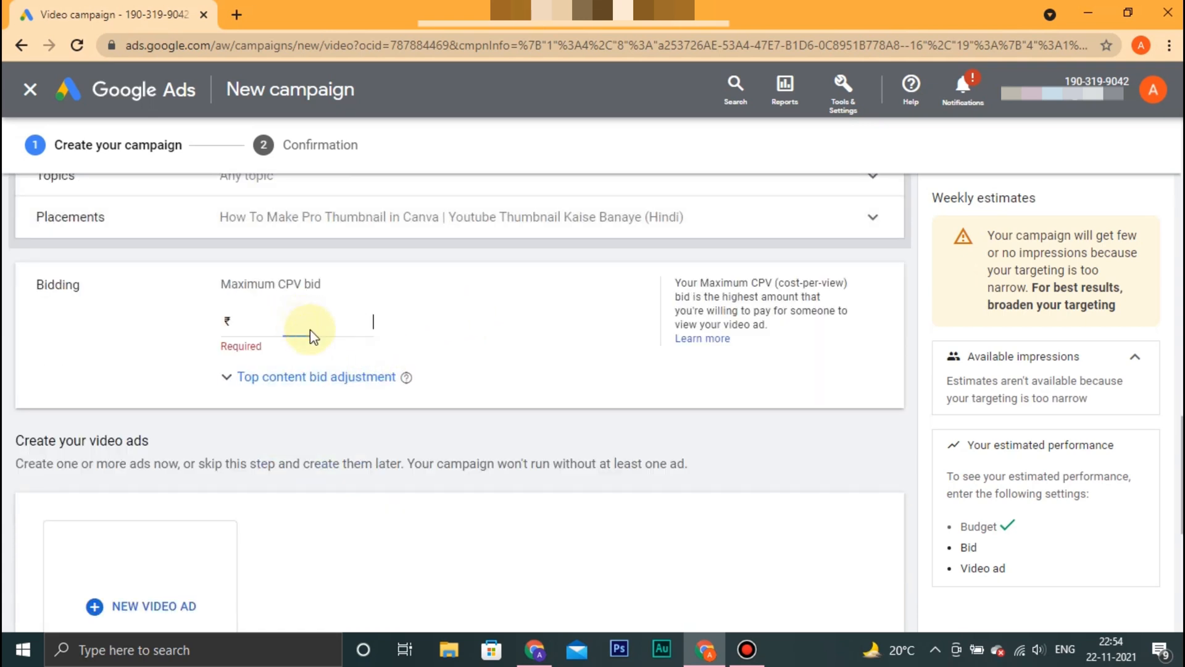
pyautogui.write('0.40')
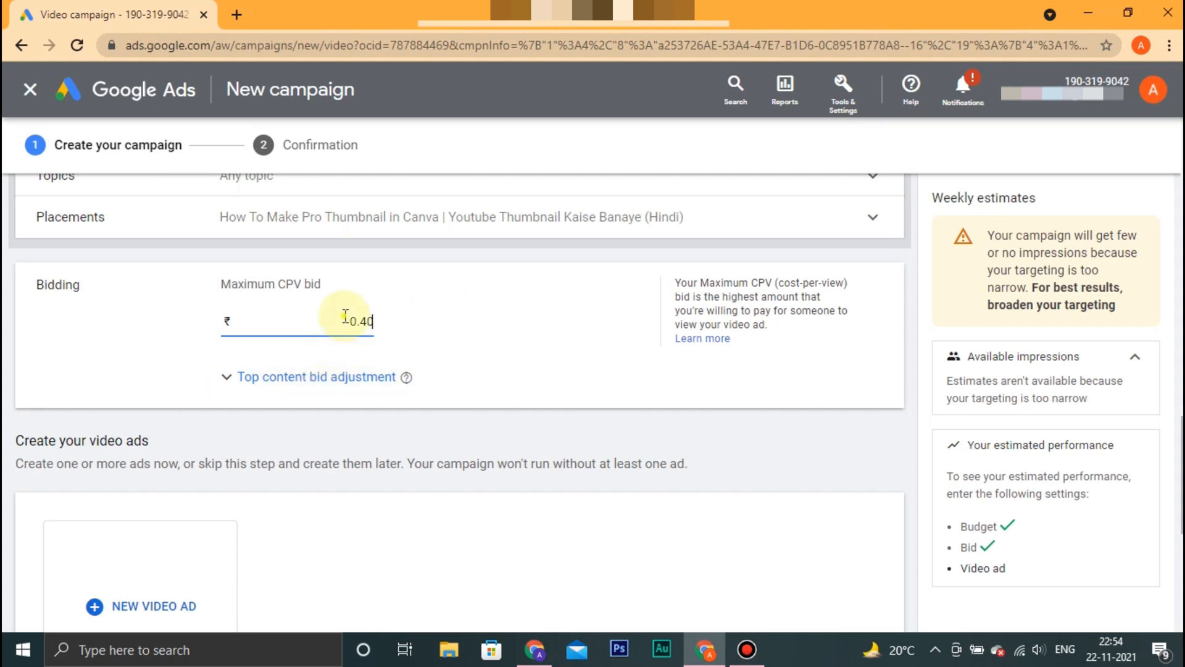
pyautogui.moveTo(349, 321); pyautogui.dragTo(395, 334)
pyautogui.click(393, 332)
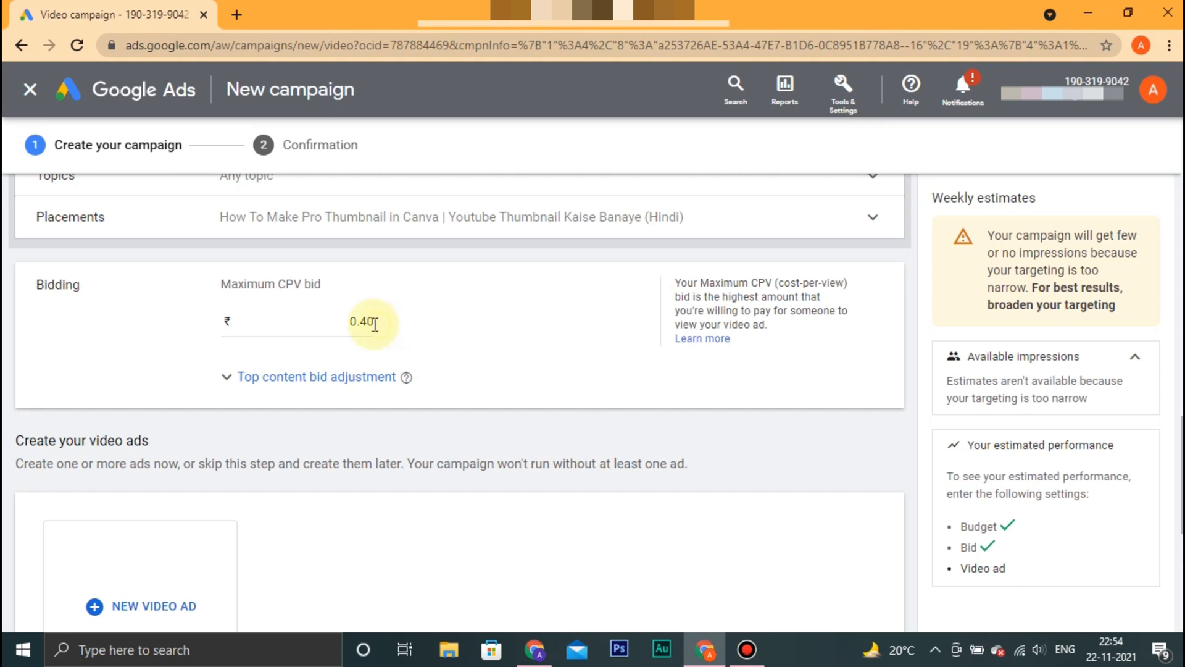
pyautogui.moveTo(375, 322)
pyautogui.mouseDown()
pyautogui.moveTo(335, 321)
pyautogui.moveTo(379, 324)
pyautogui.mouseUp()
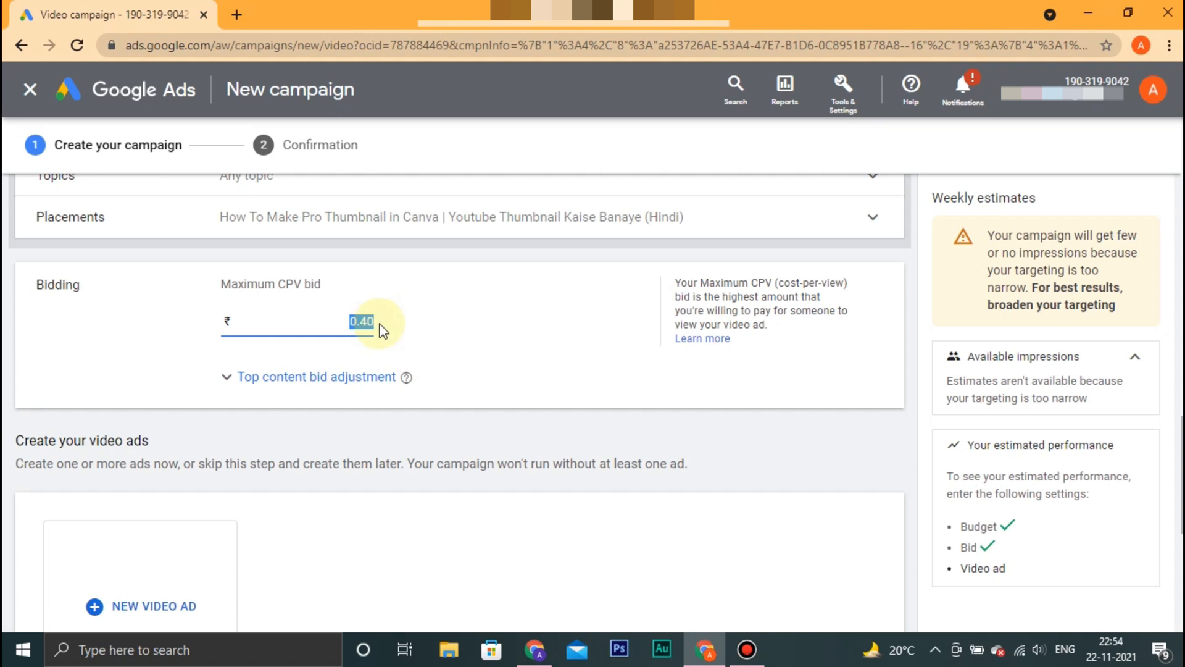
pyautogui.click(379, 325)
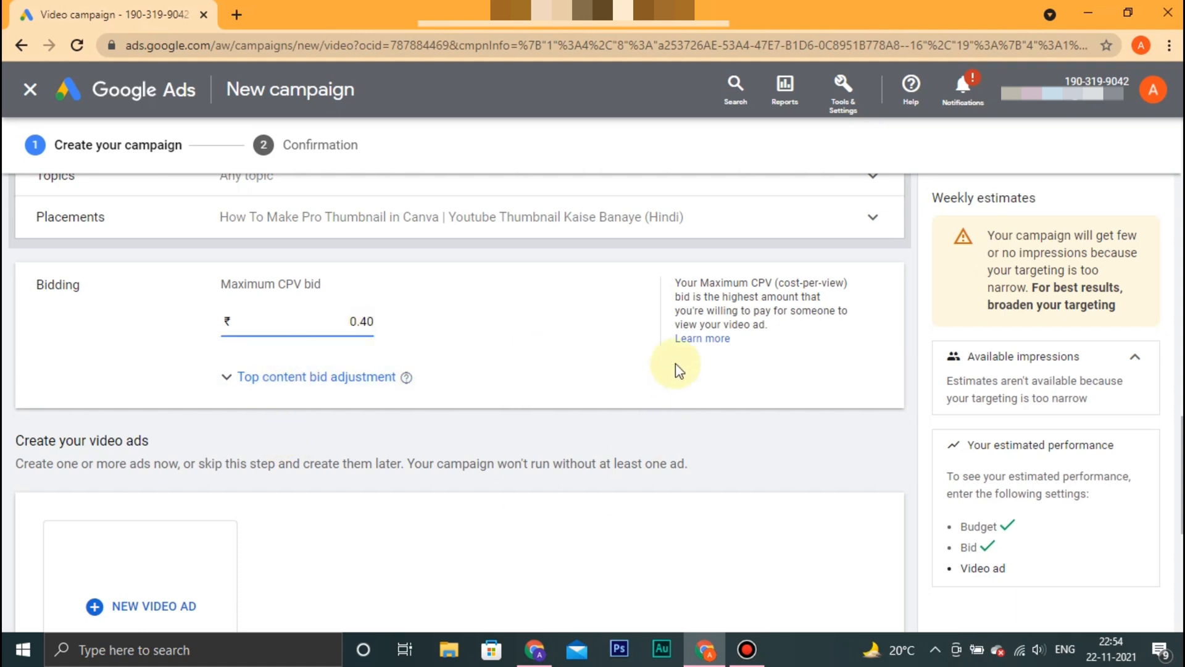
# Create a new video ad and choose In-feed video ad as its type
pyautogui.scroll(-5, 432, 395)
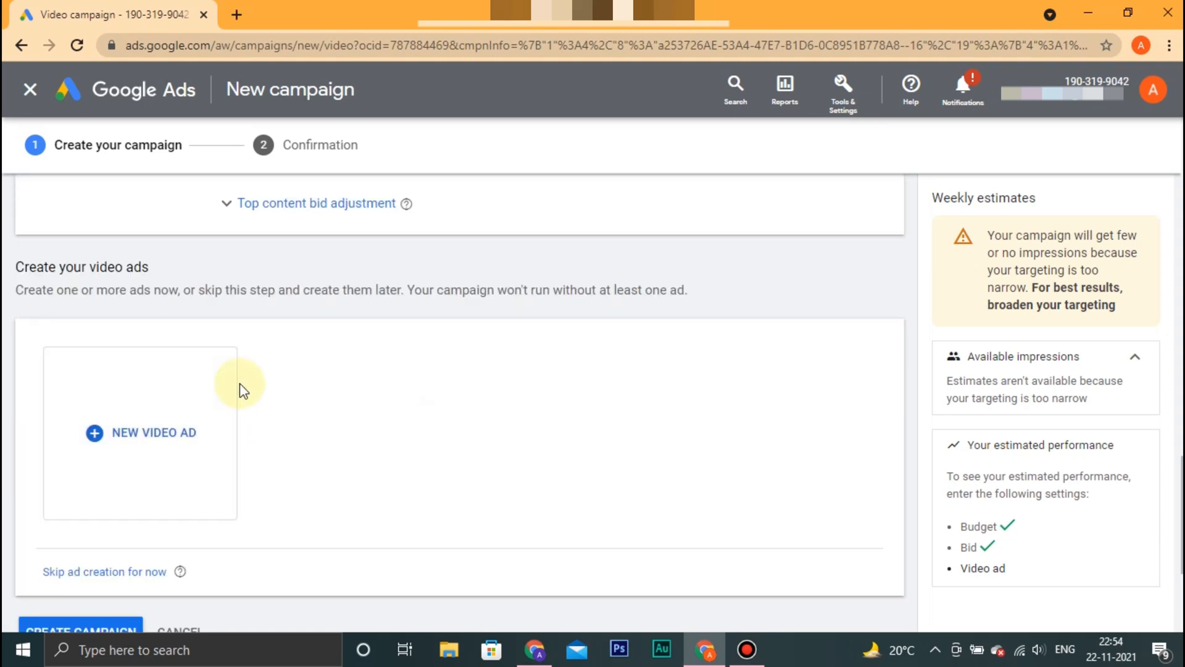
pyautogui.scroll(-2, 123, 364)
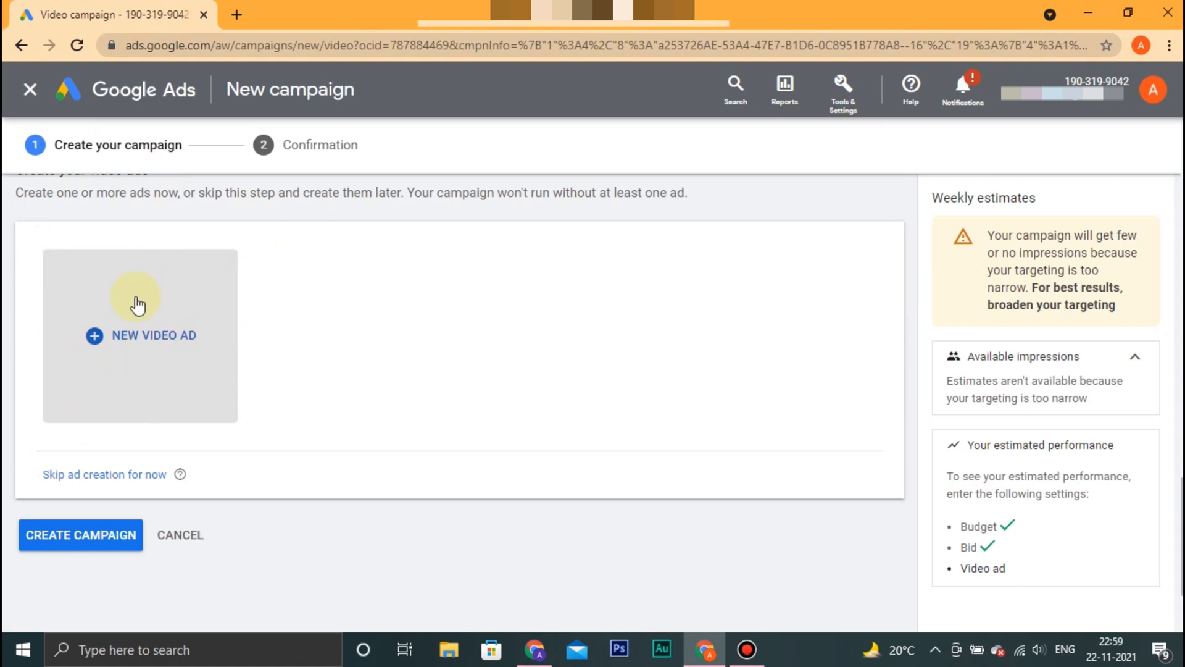
pyautogui.click(159, 327)
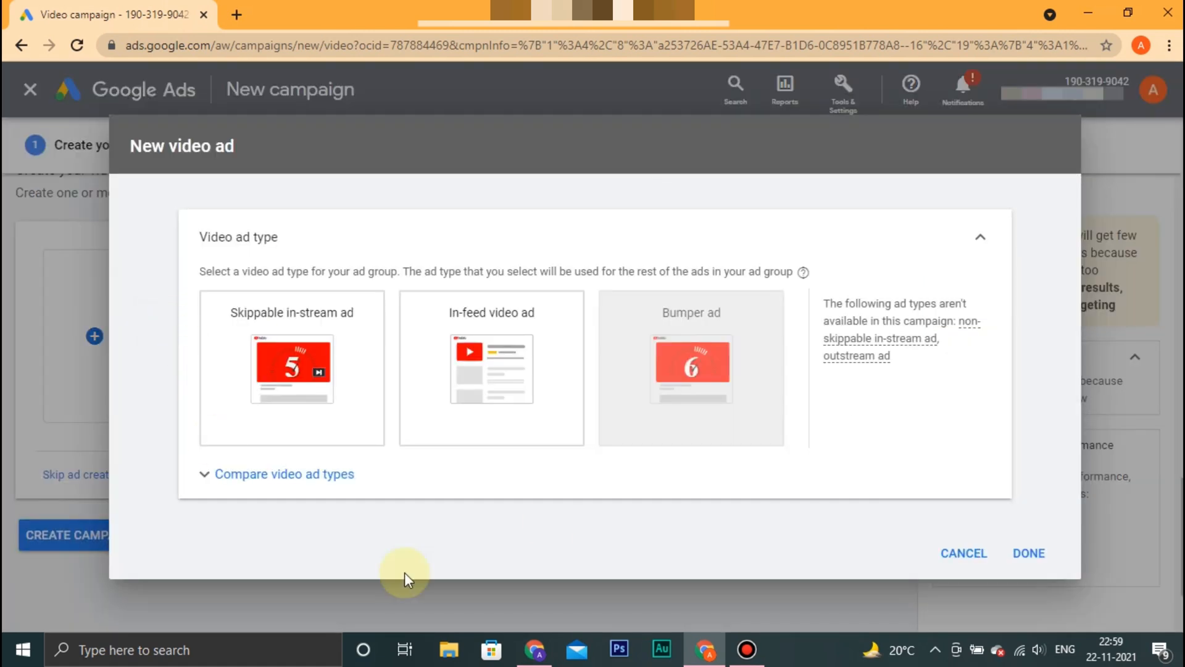
pyautogui.click(265, 370)
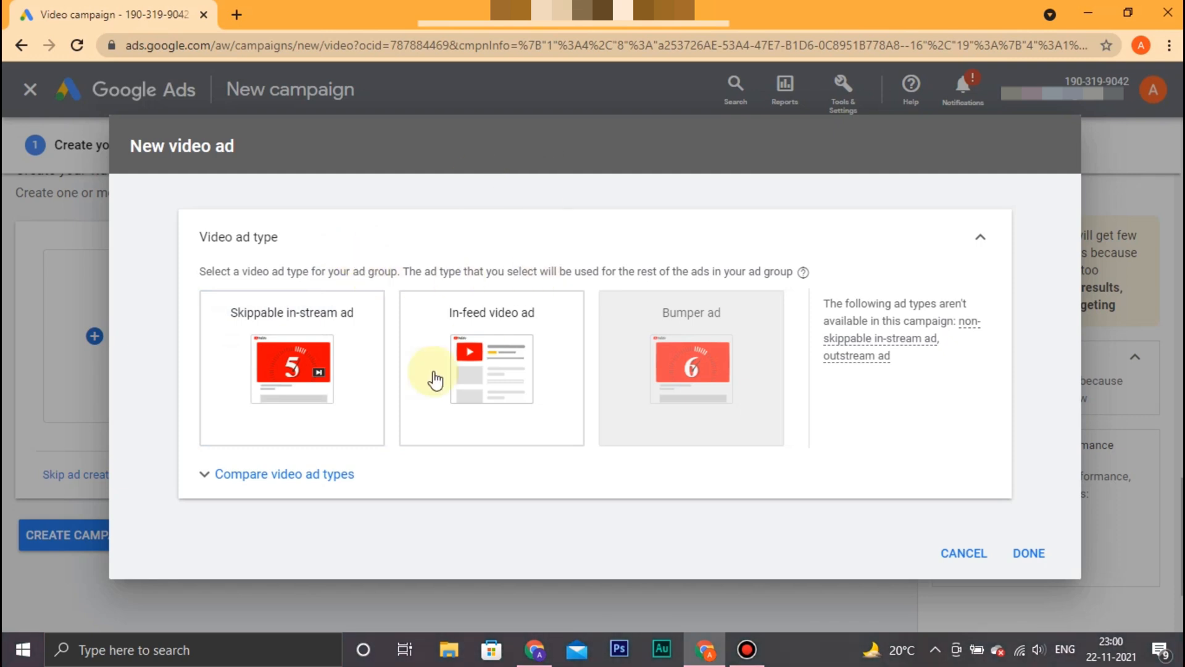
pyautogui.click(497, 347)
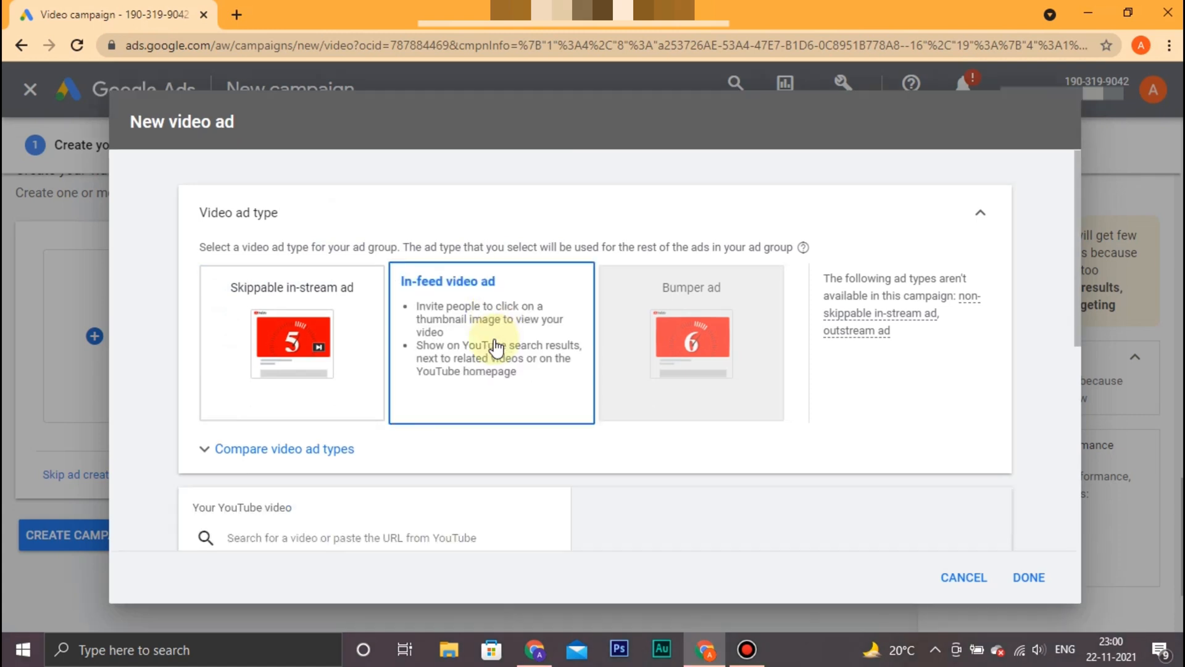
# Paste the copied link of the Canva thumbnail video as the ad's YouTube video
pyautogui.scroll(-3, 370, 428)
pyautogui.scroll(1, 370, 427)
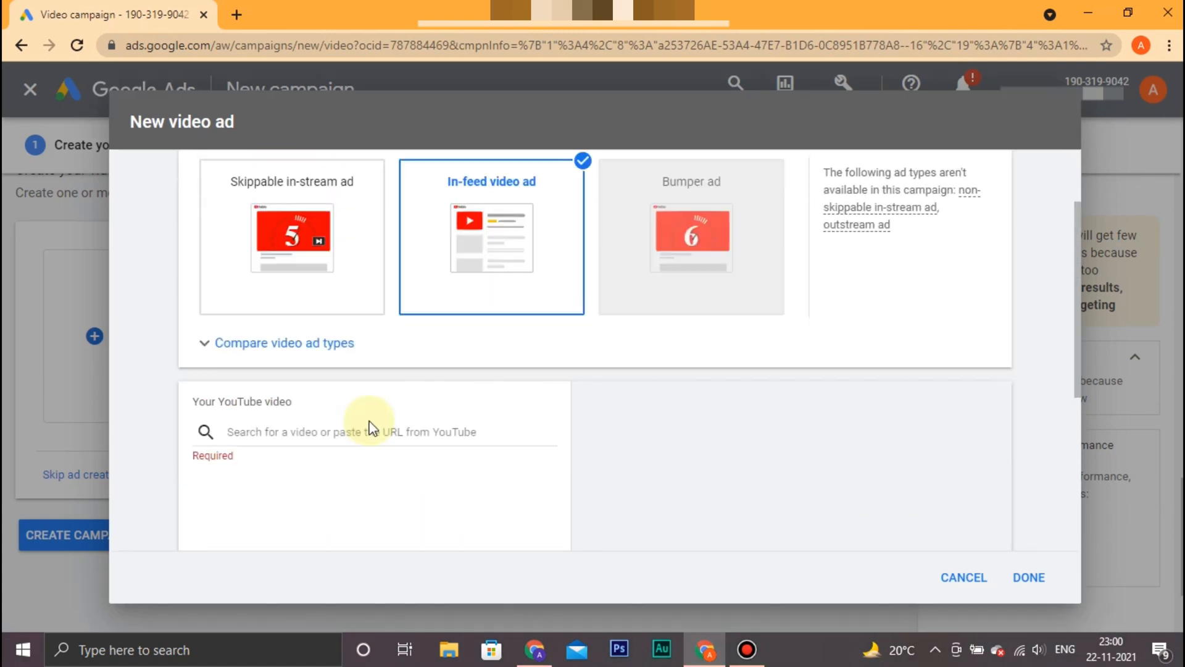
pyautogui.scroll(-1, 370, 426)
pyautogui.click(344, 365)
pyautogui.rightClick(343, 365)
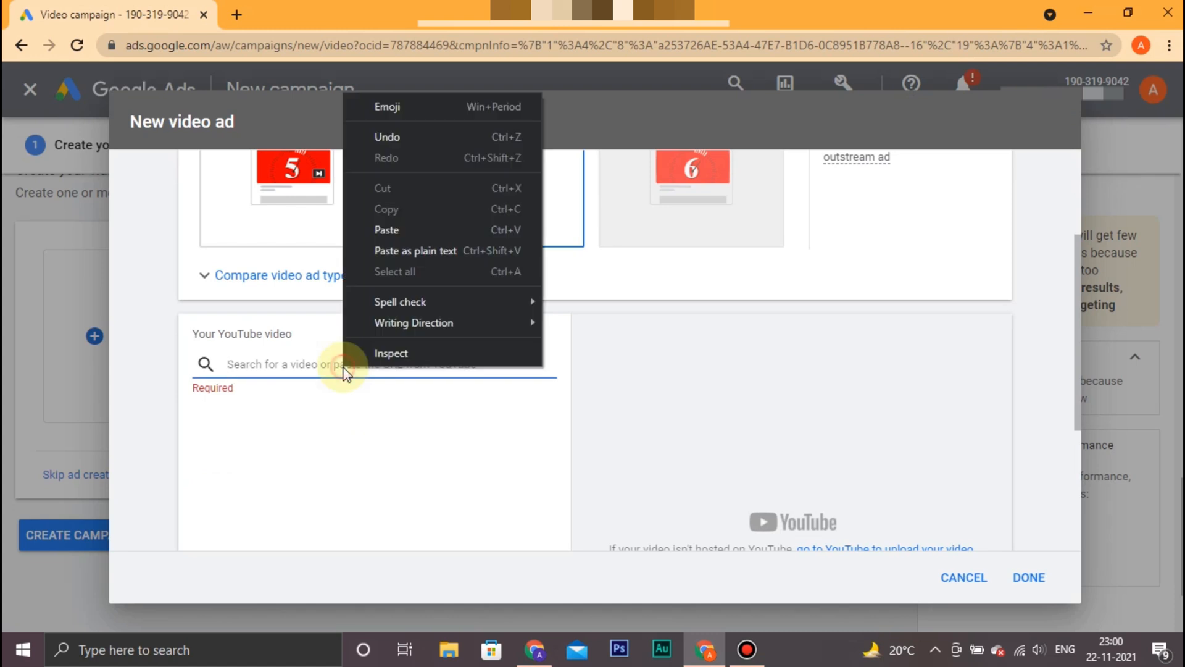
pyautogui.click(424, 231)
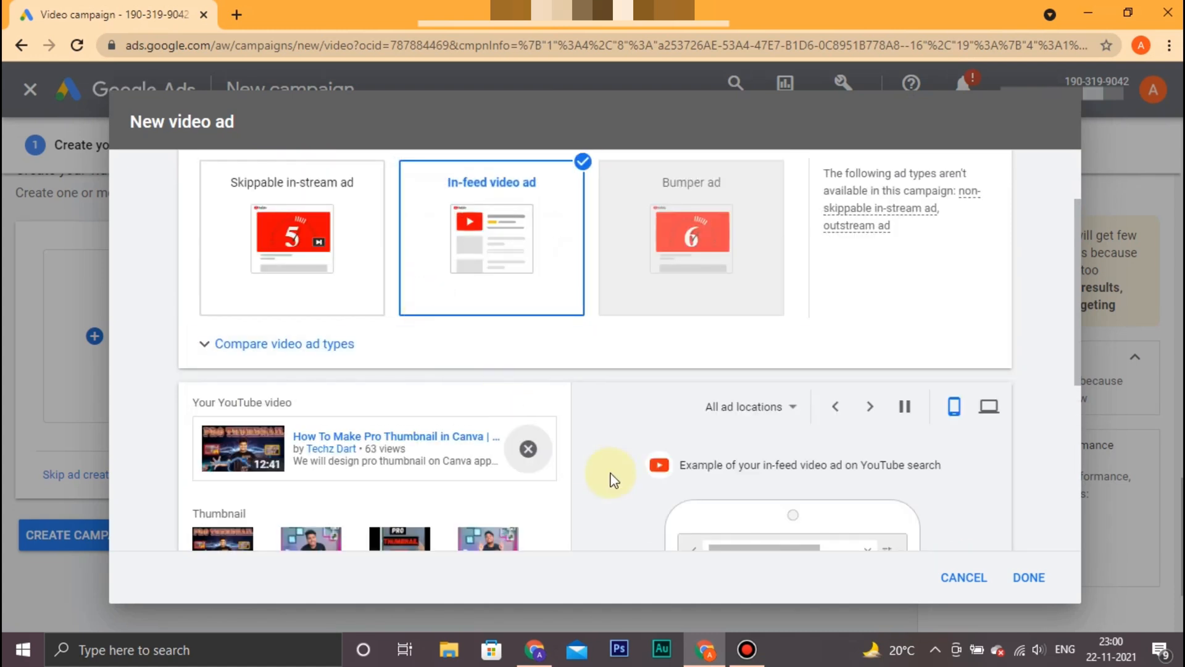
# Enter "how to make a thumbnail in canvaa" as the in-feed ad's headline, correcting the spelling of "thumbnail"
pyautogui.scroll(-1, 628, 398)
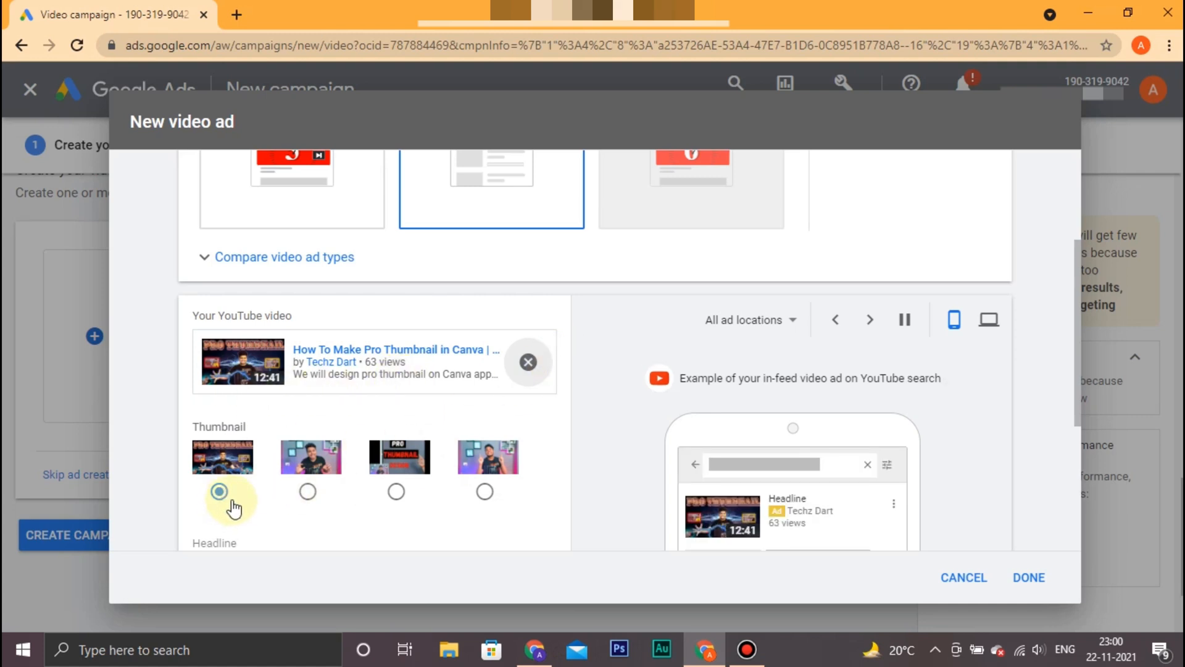
pyautogui.scroll(-1, 234, 507)
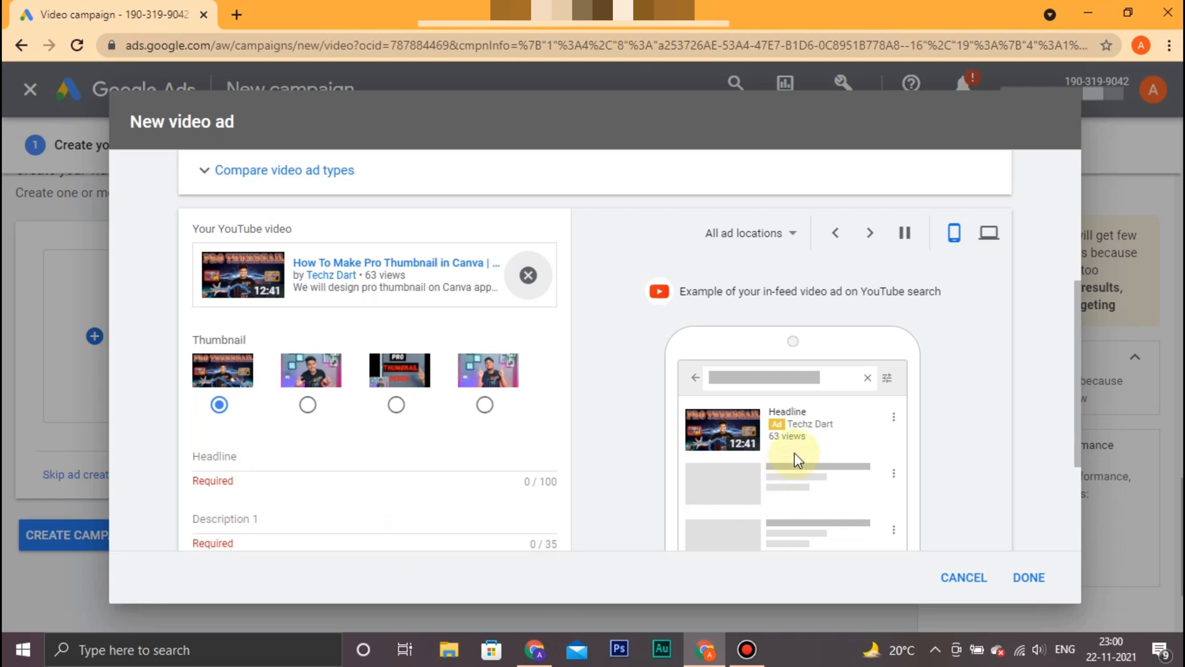
pyautogui.scroll(-2, 796, 460)
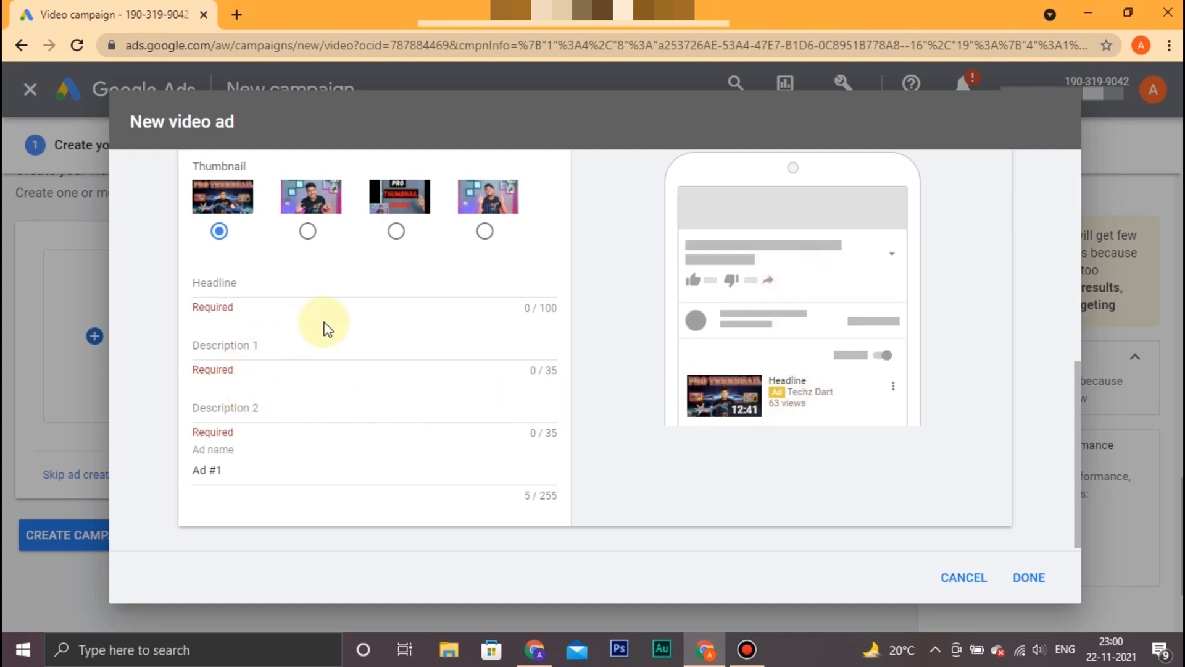
pyautogui.scroll(1, 322, 333)
pyautogui.scroll(-1, 296, 372)
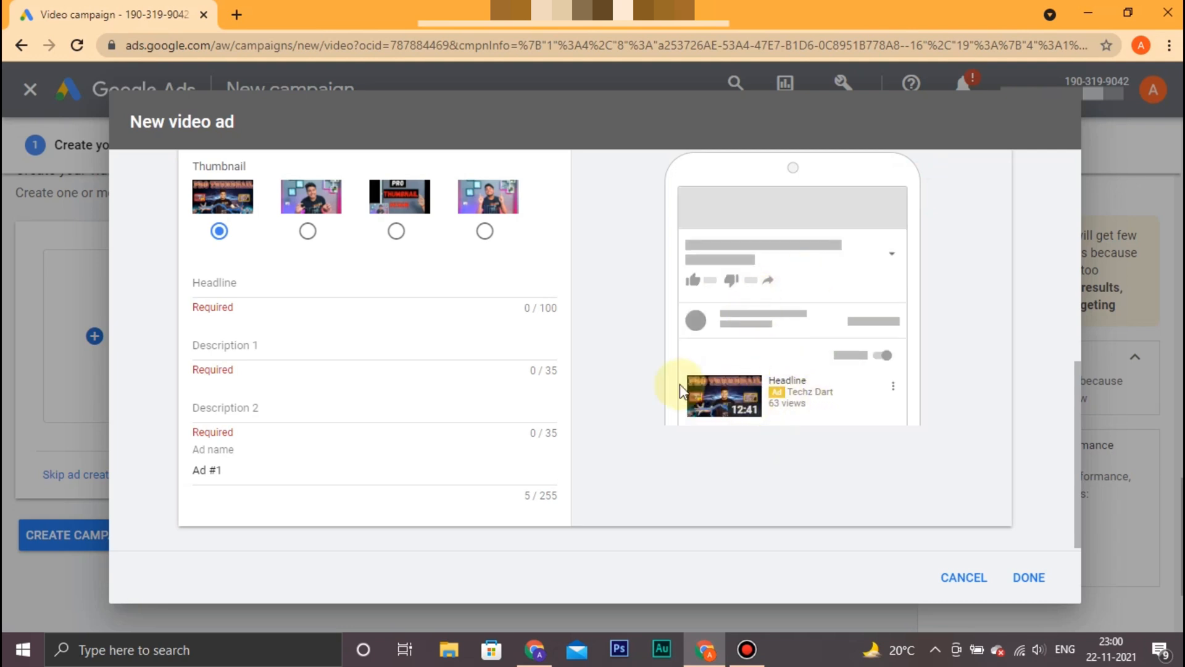
pyautogui.click(338, 302)
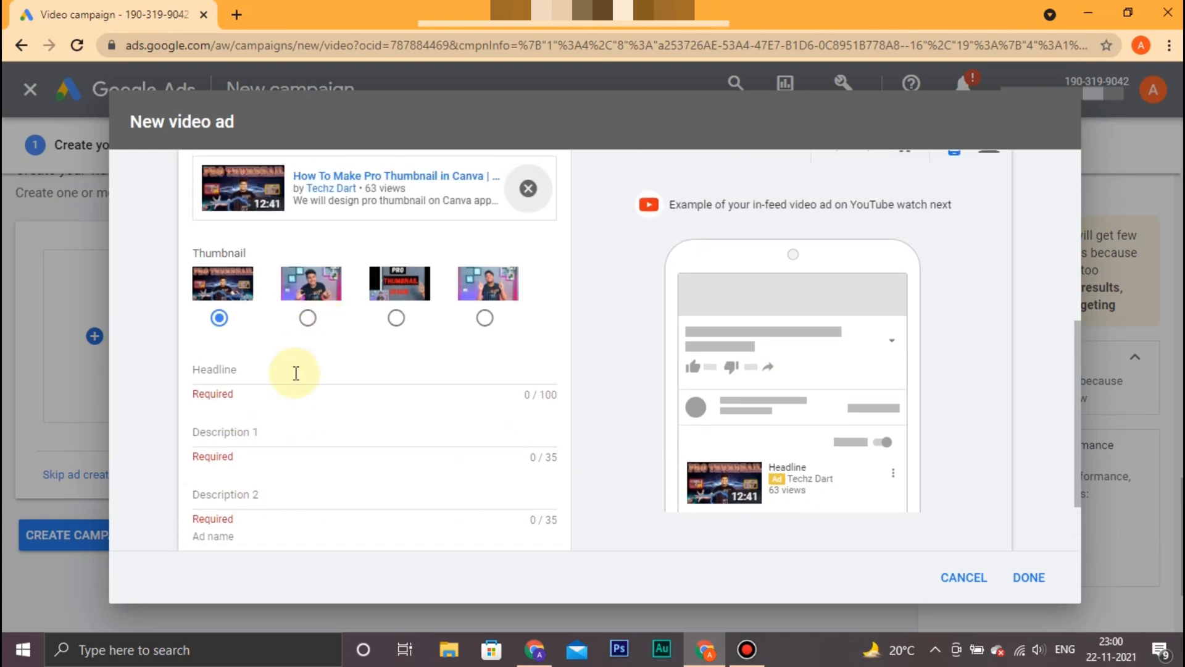
pyautogui.write('how ')
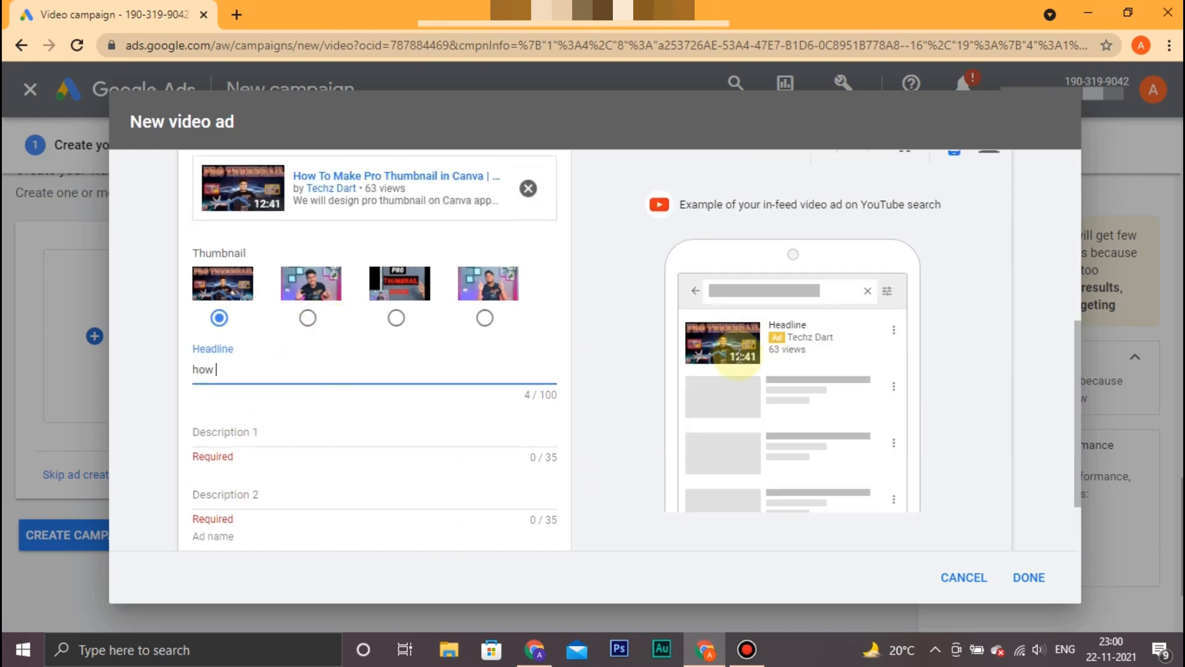
pyautogui.write('to ')
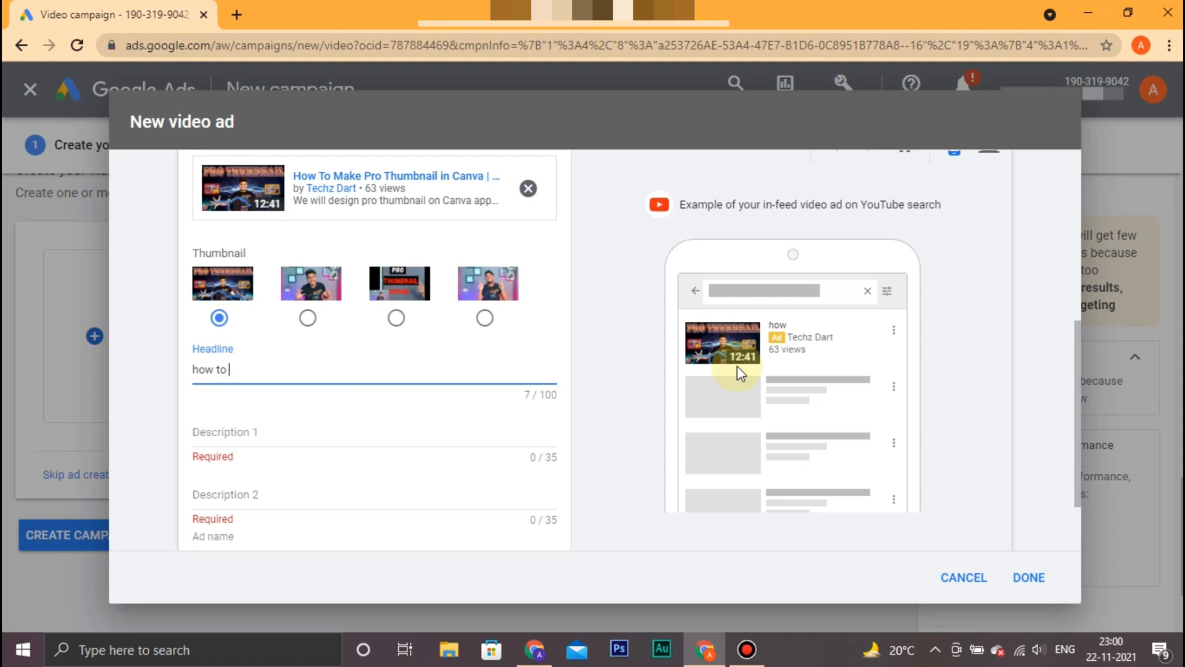
pyautogui.write('make')
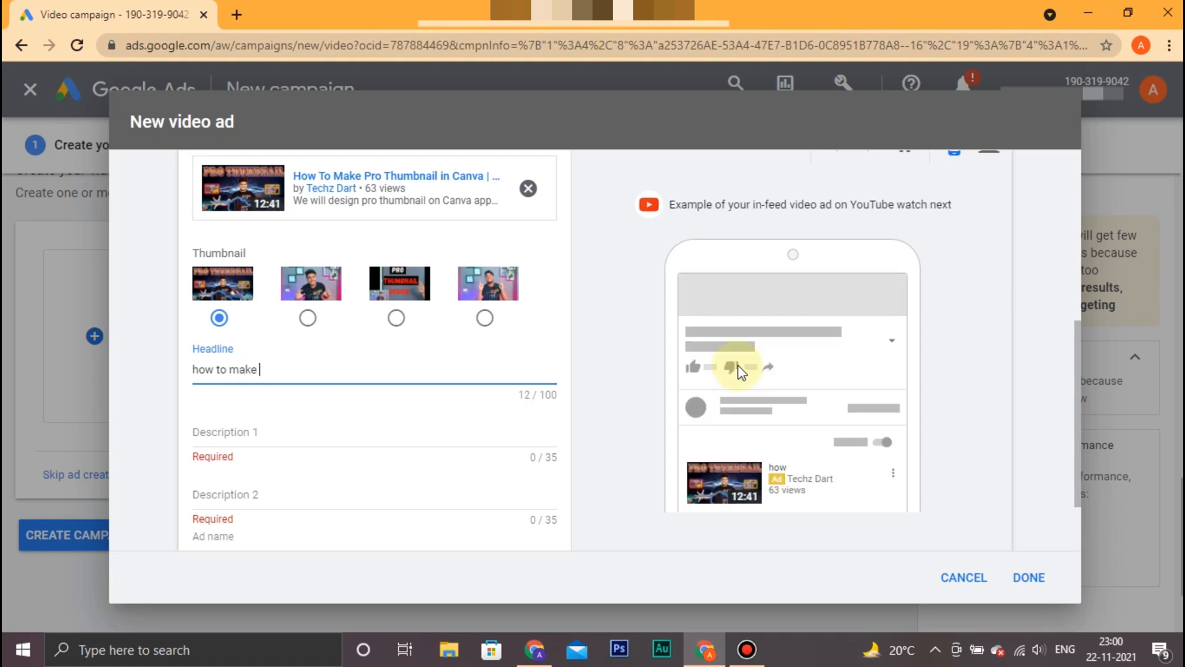
pyautogui.write(' a thubn')
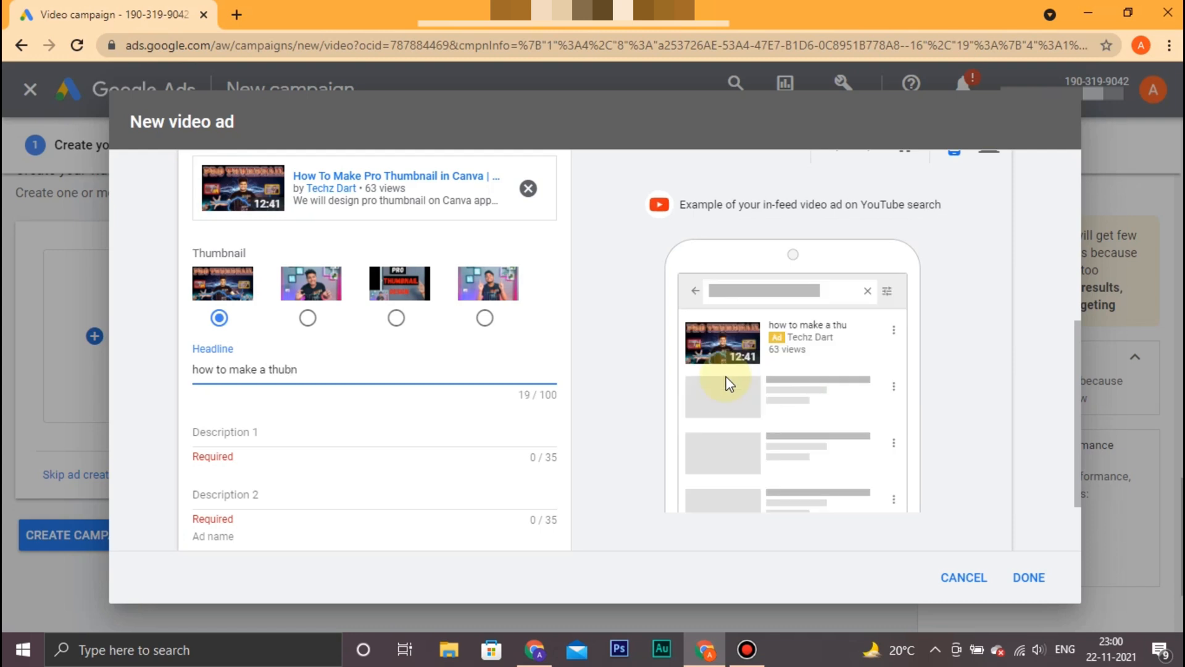
pyautogui.write('ail in canva')
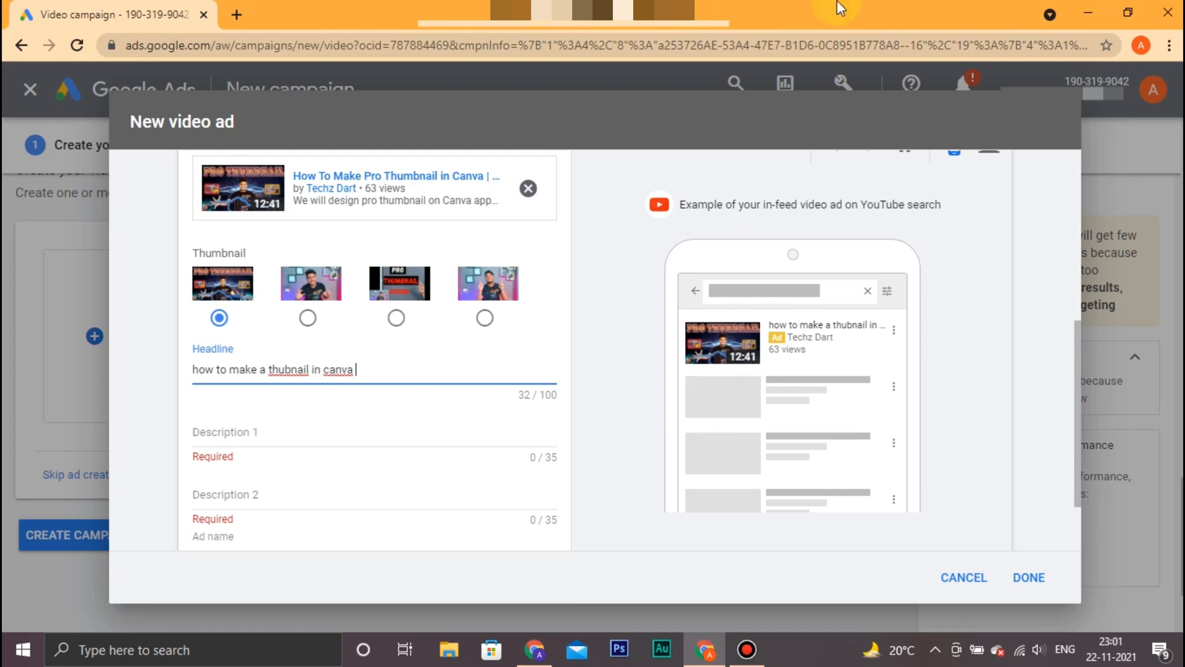
pyautogui.rightClick(291, 368)
pyautogui.click(362, 378)
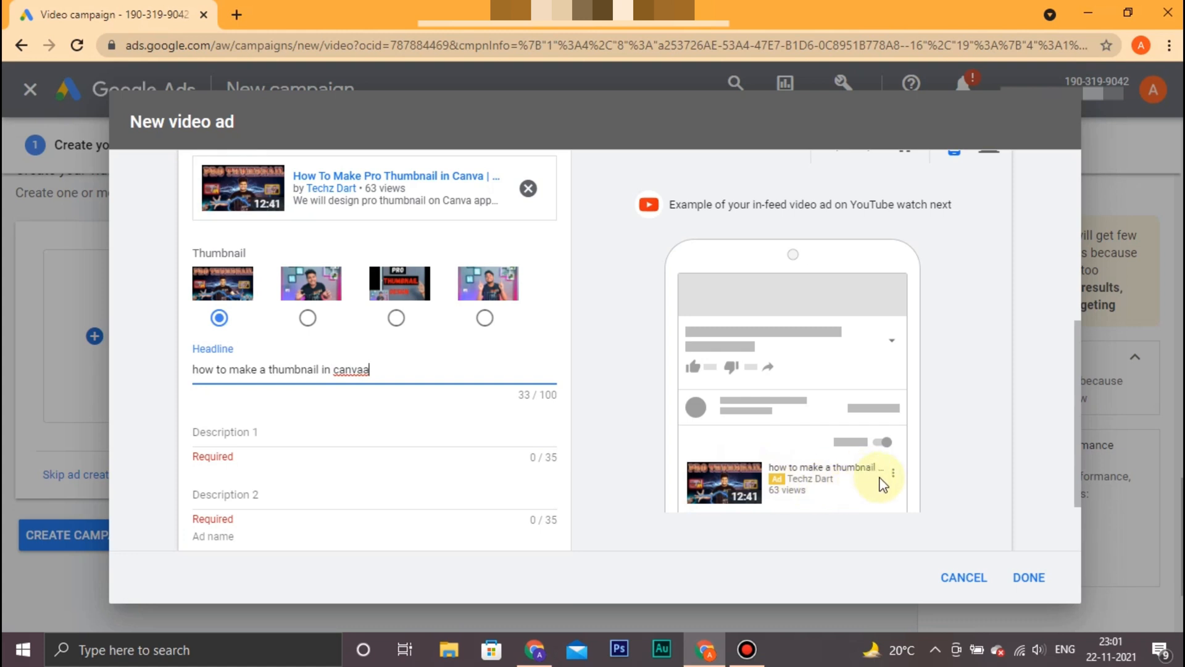
# Copy the headline text into both the Description 1 and Description 2 fields of the ad
pyautogui.scroll(-1, 321, 370)
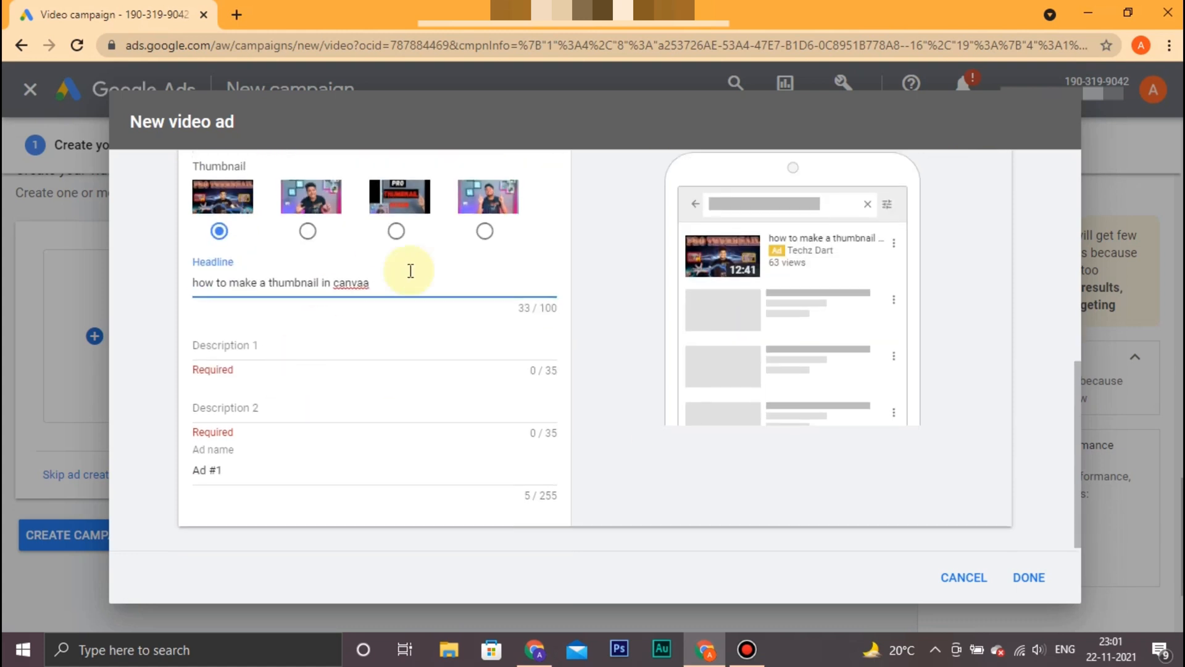
pyautogui.moveTo(410, 283); pyautogui.dragTo(230, 278)
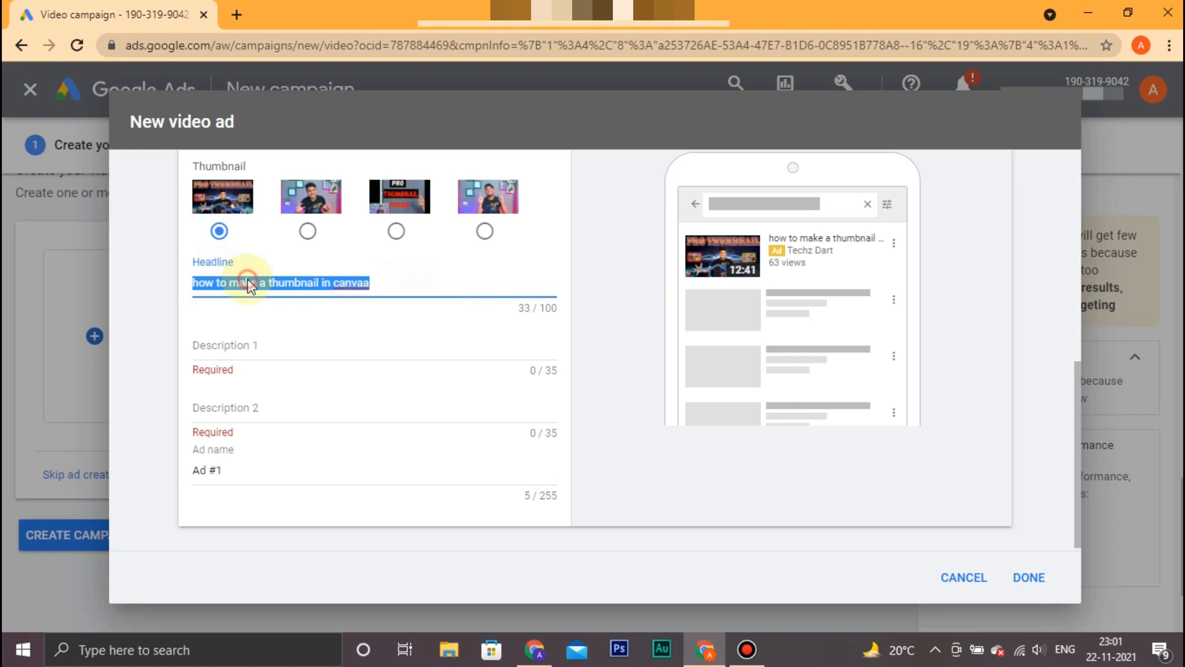
pyautogui.rightClick(247, 279)
pyautogui.click(307, 339)
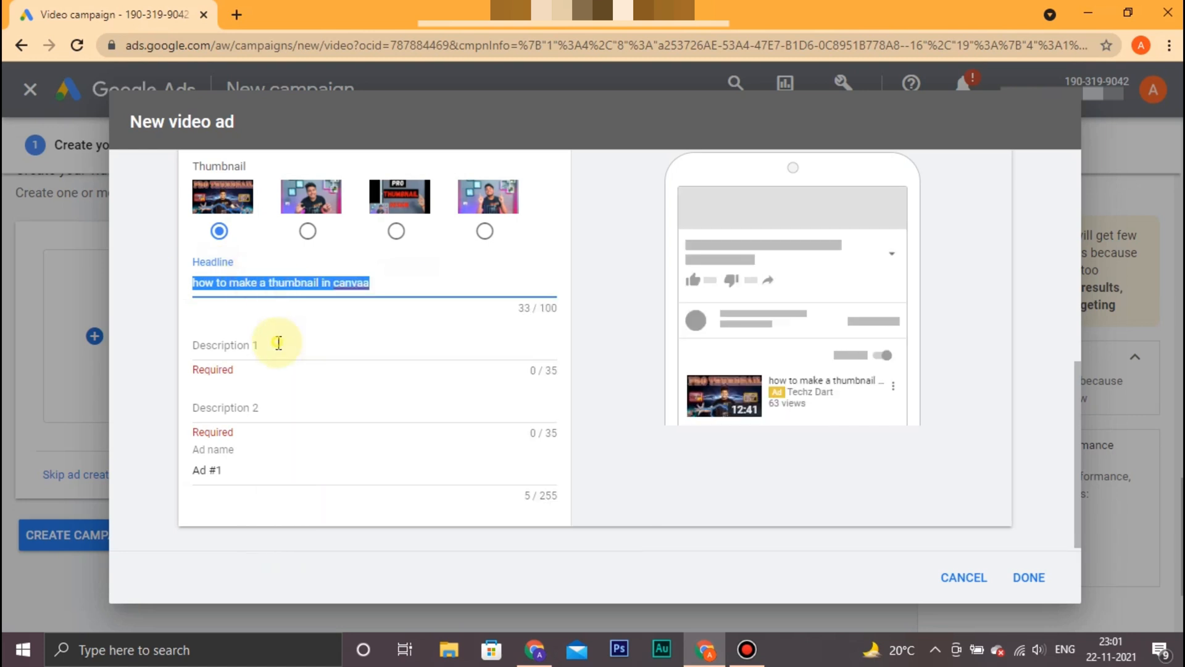
pyautogui.click(280, 343)
pyautogui.rightClick(279, 343)
pyautogui.click(320, 480)
pyautogui.press('Tab')
pyautogui.hotkey('ctrl', 'v')
pyautogui.press('Tab')
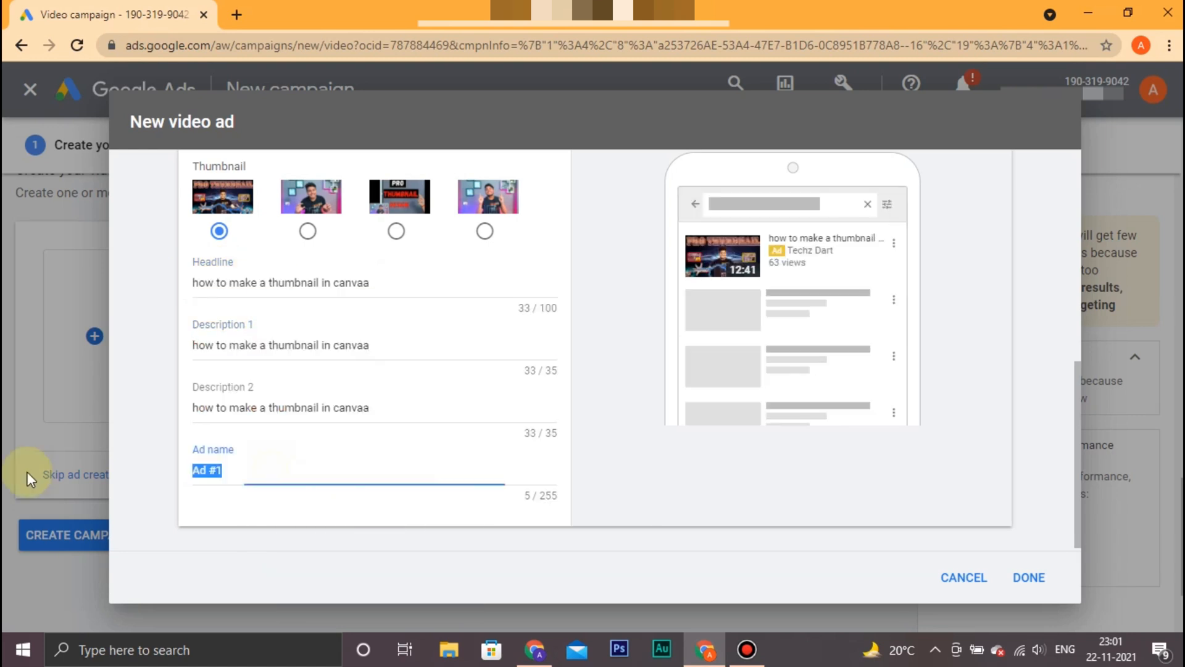
# Name the video ad "test" and save it to the campaign
pyautogui.write('te')
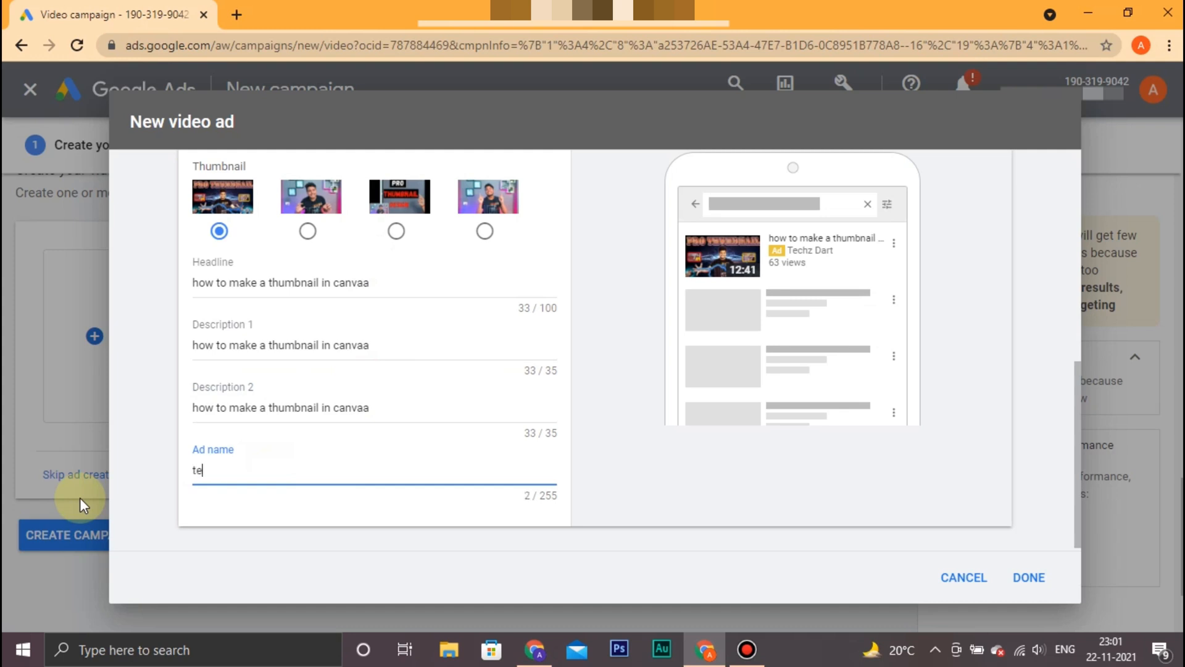
pyautogui.write('st1')
pyautogui.scroll(7, 626, 417)
pyautogui.scroll(-5, 644, 421)
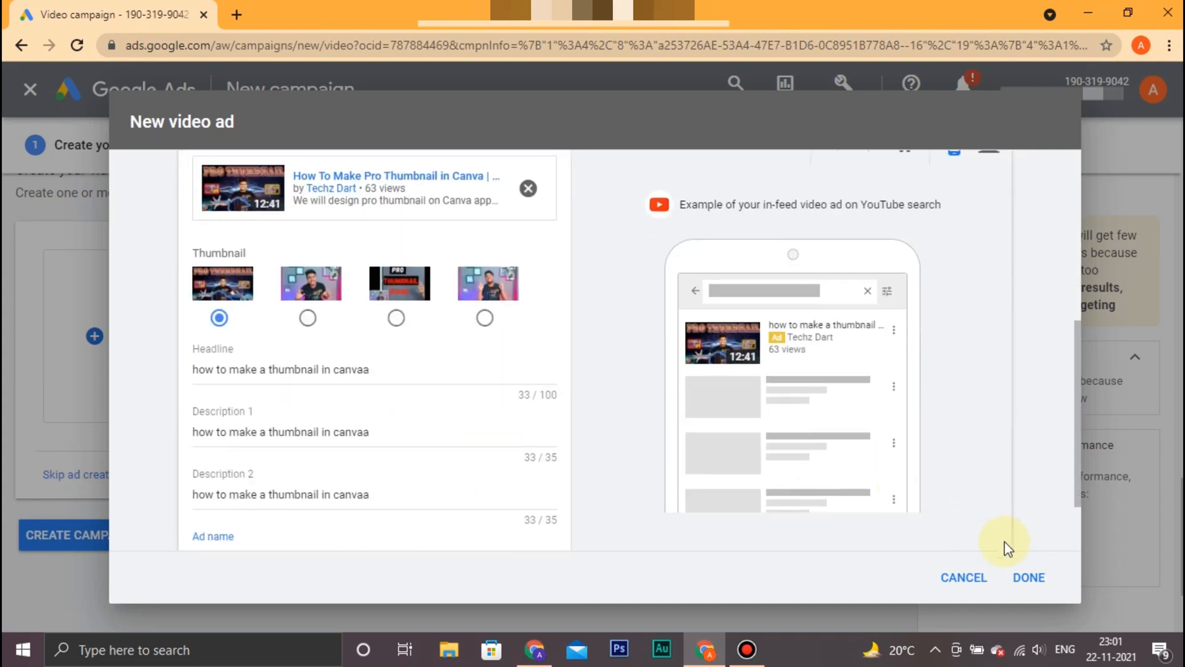
pyautogui.click(1026, 578)
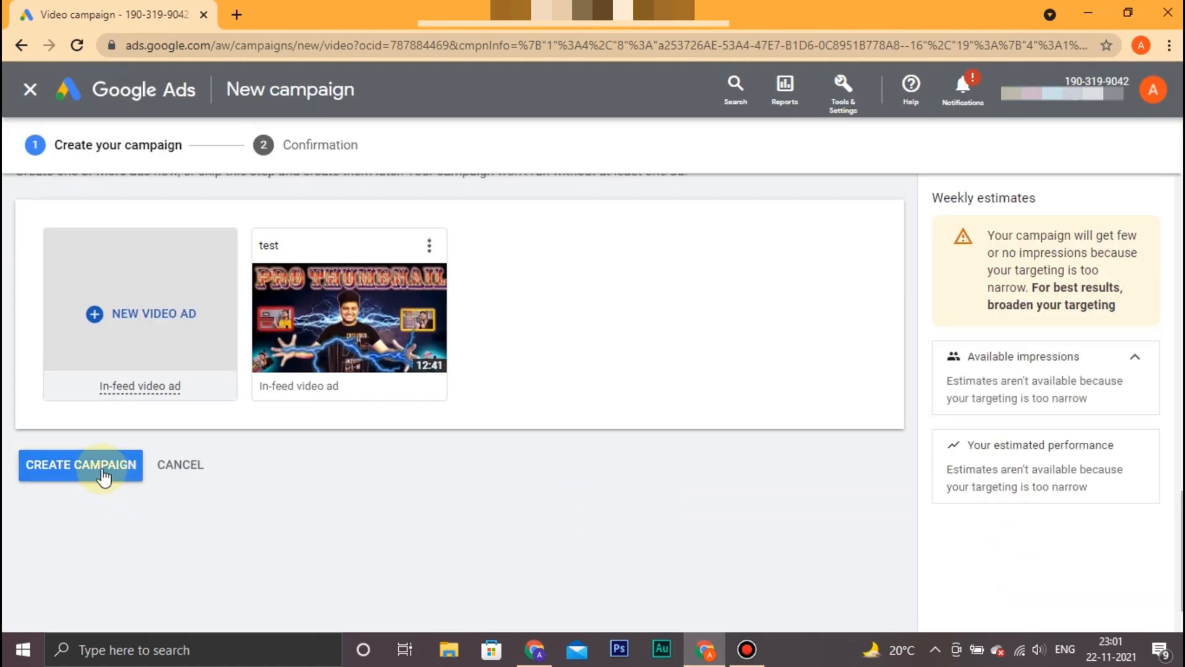
# Create the video campaign with its finished in-feed ad
pyautogui.click(103, 477)
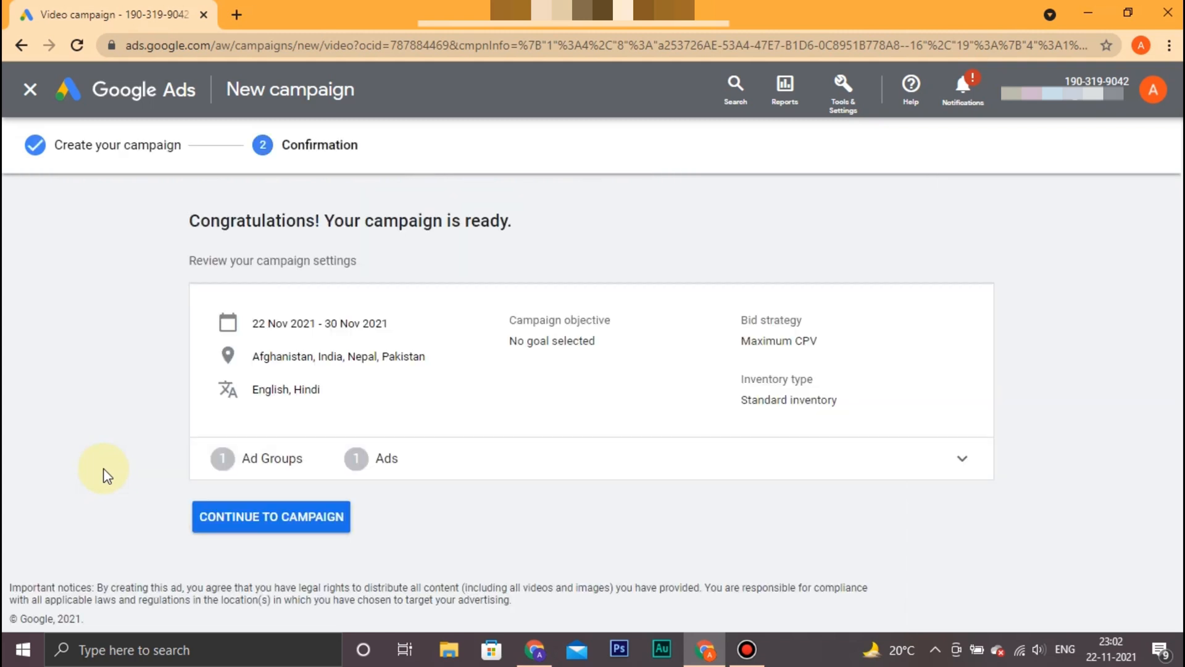
pyautogui.moveTo(190, 221); pyautogui.dragTo(467, 241)
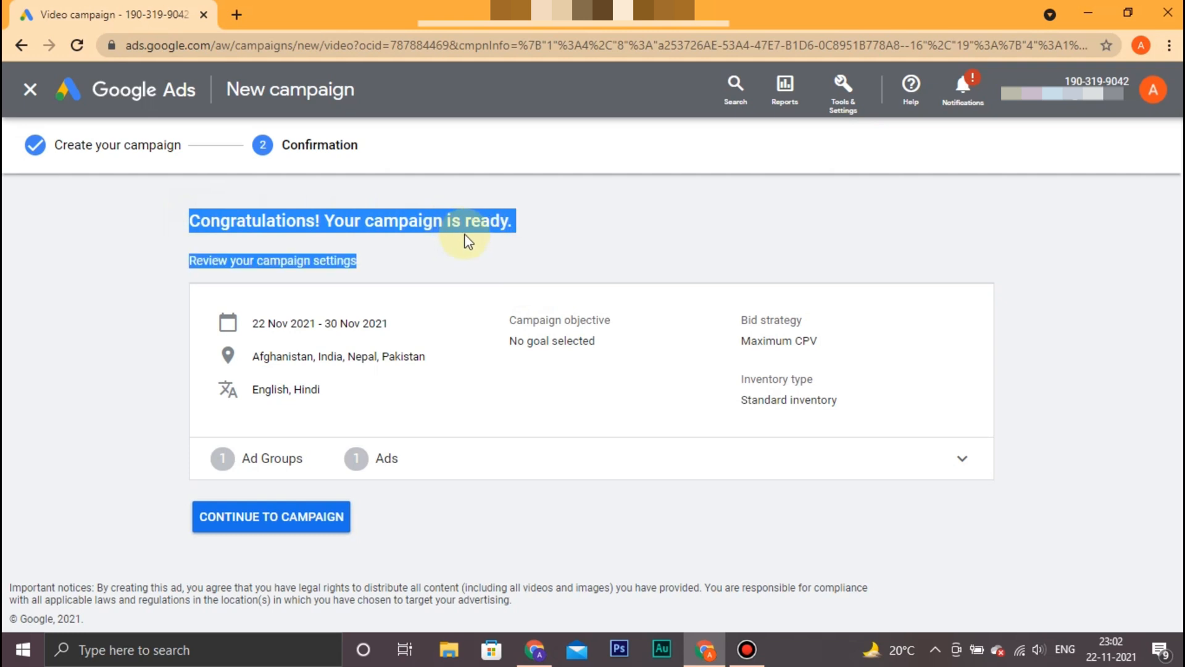